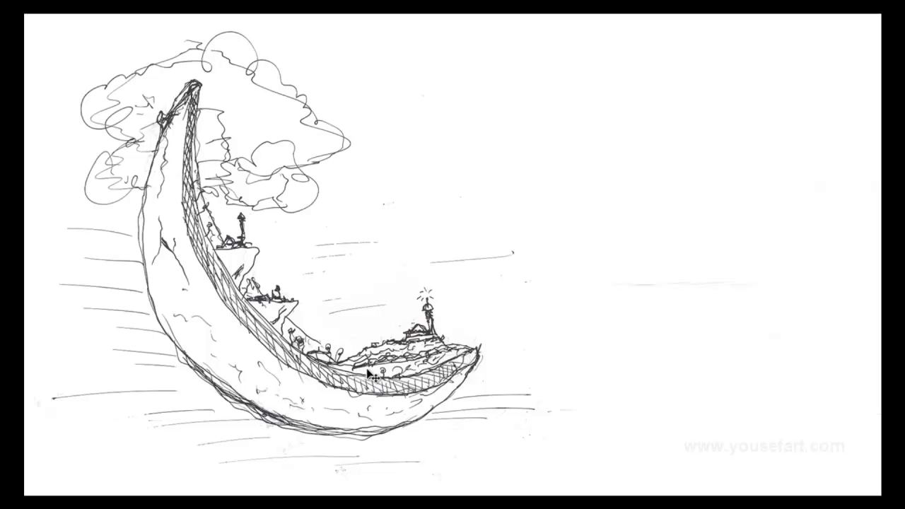
Open the 'Al Hambra in Granada - Spain (night)' photo from the landmark reference folder.
key("alt+Tab")
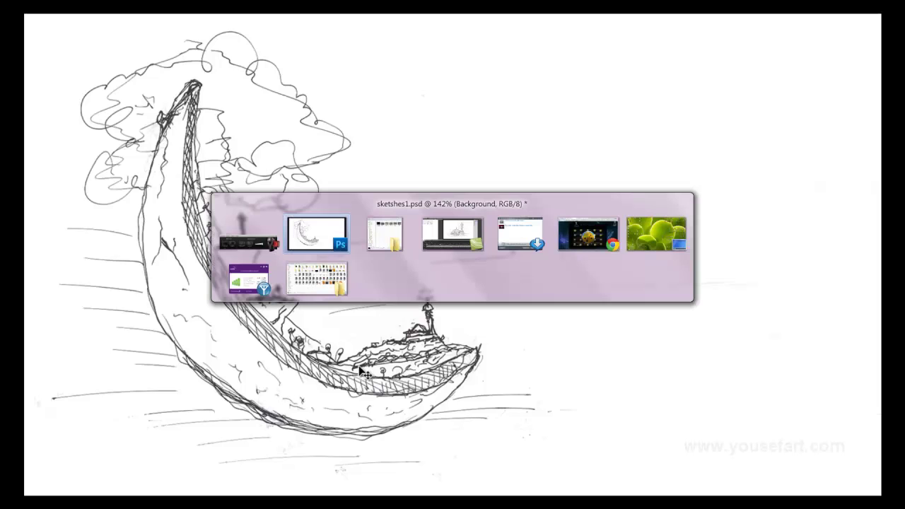
key("alt+Tab")
key("alt+Tab")
key("alt+Tab")
key("alt+Tab")
key("alt+Tab")
key("alt+Tab")
key("alt+Tab")
key("alt+Tab")
key("alt+Tab")
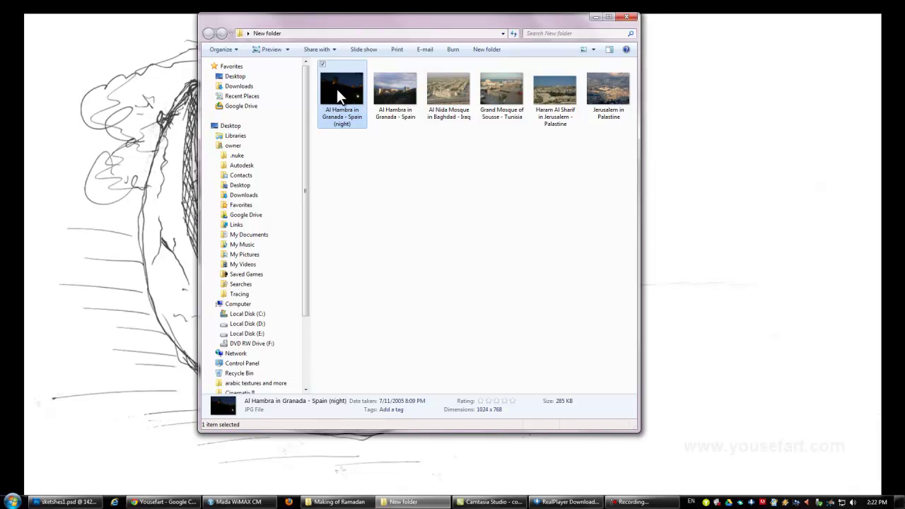
double_click(336, 89)
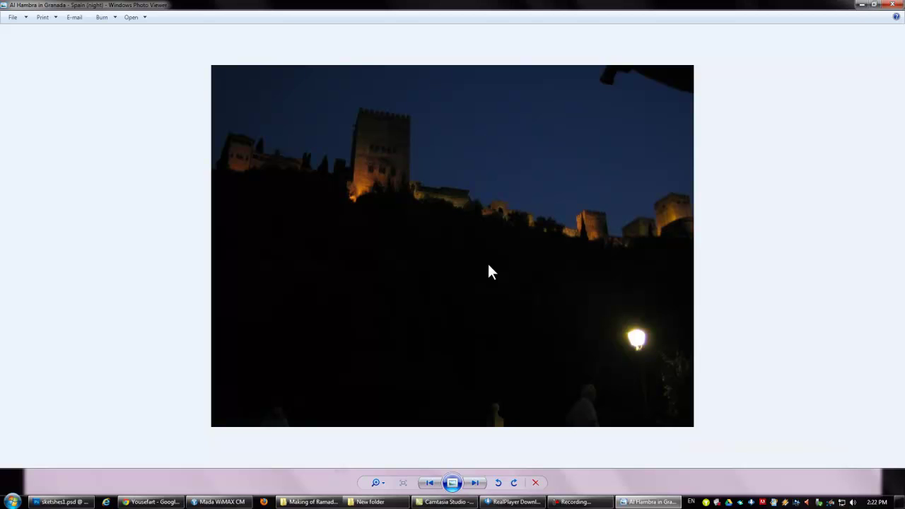
Advance to the daytime 'Al Hambra in Granada - Spain' photo in Windows Photo Viewer.
key("Right")
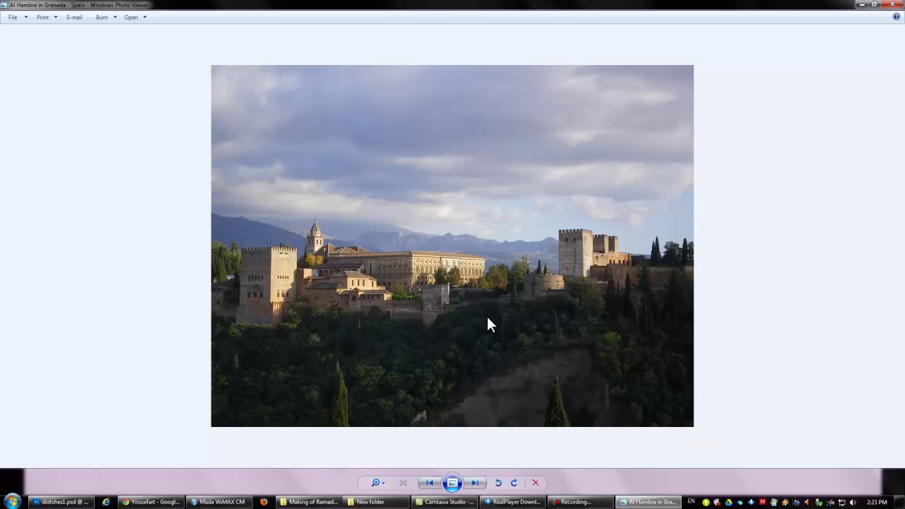
Browse the Baghdad, Sousse and Jerusalem photos, then return to the Photoshop moon sketch.
key("Right")
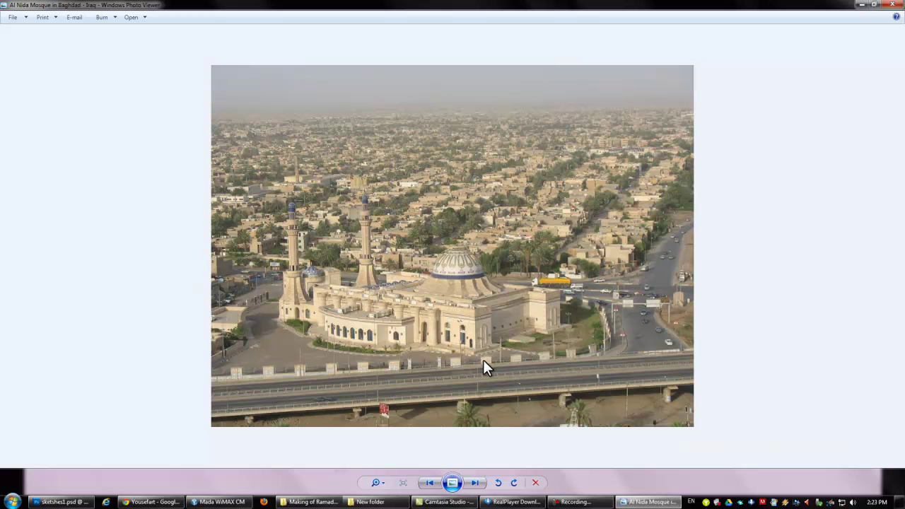
key("Right")
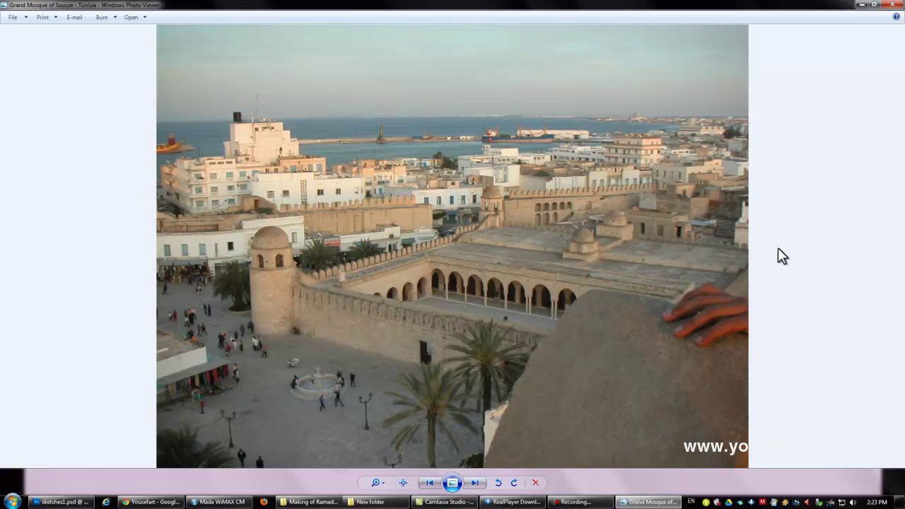
key("Right")
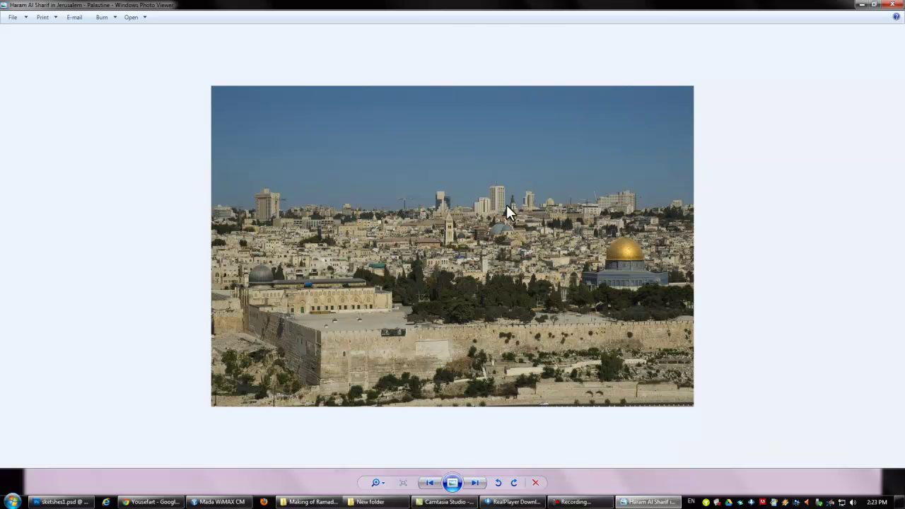
key("Right")
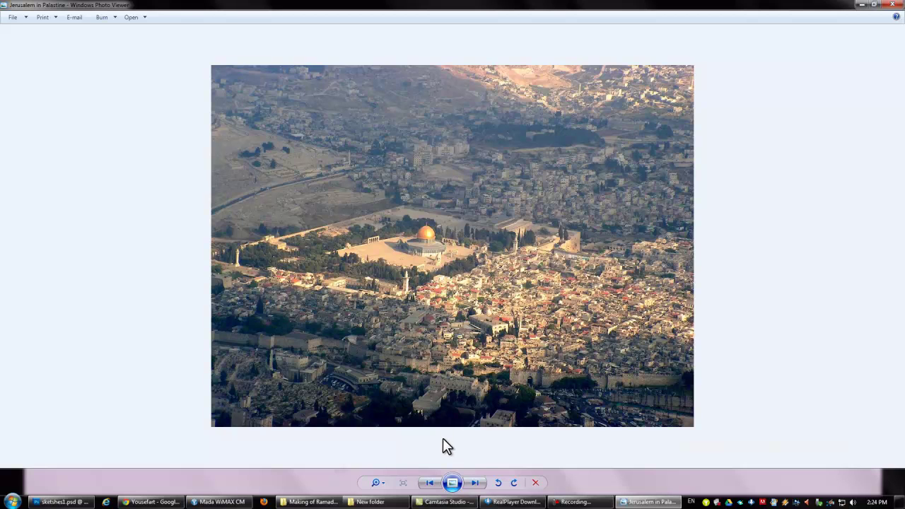
left_click(60, 501)
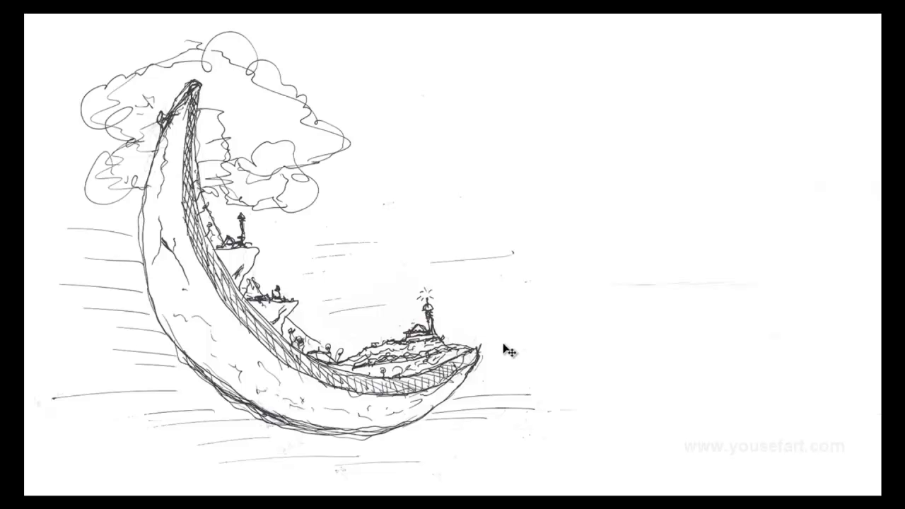
Hide Group 1 and the Layer 1 moon sketch, leaving only Layer 15's building visible.
key("F7")
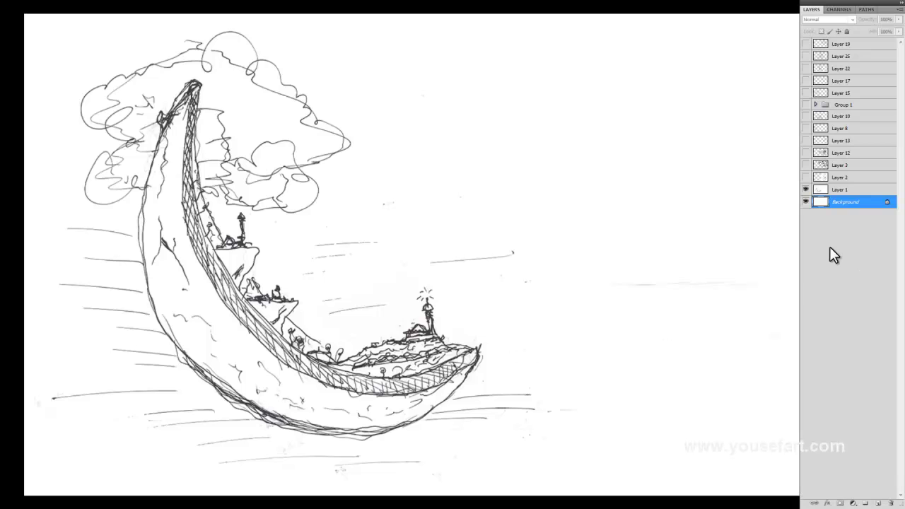
left_click(805, 105)
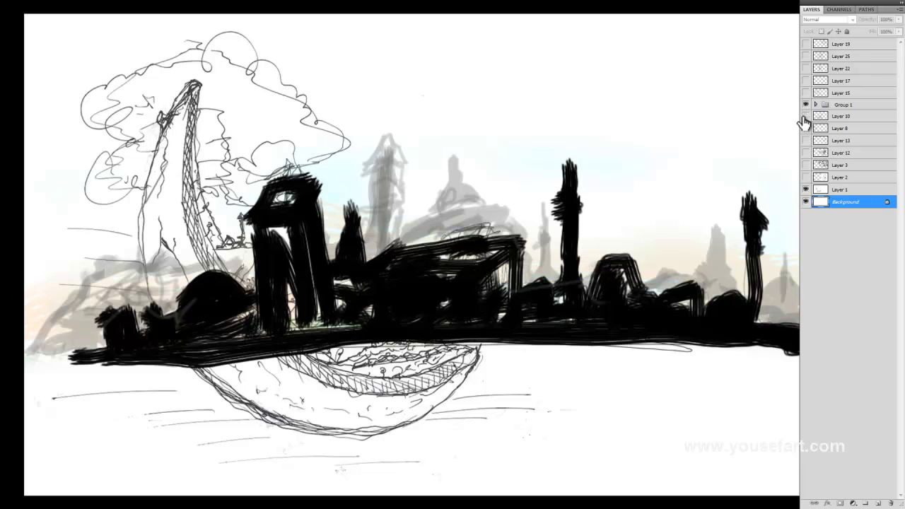
left_click(805, 189)
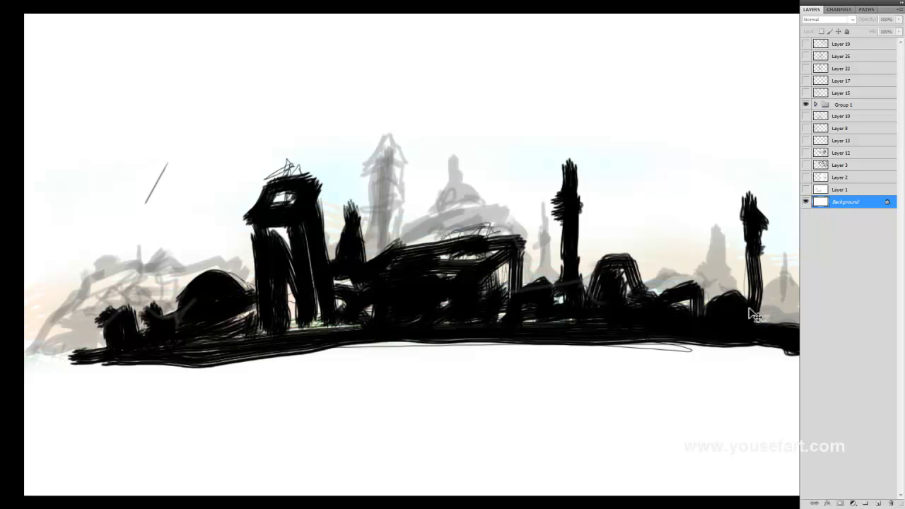
left_click(806, 105)
left_click(806, 92)
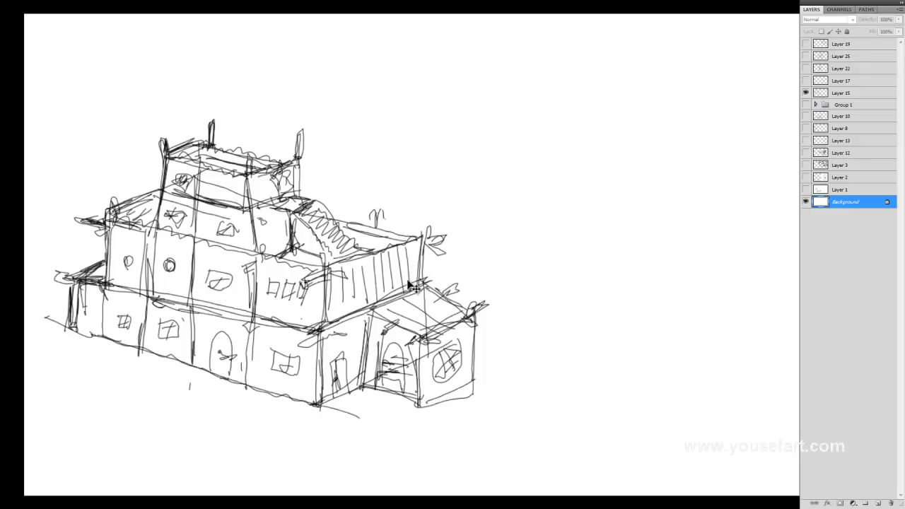
Preview Layers 17, 22 and 25 in turn, ending with only the Layer 19 mosque visible.
left_click(806, 80)
left_click(805, 92)
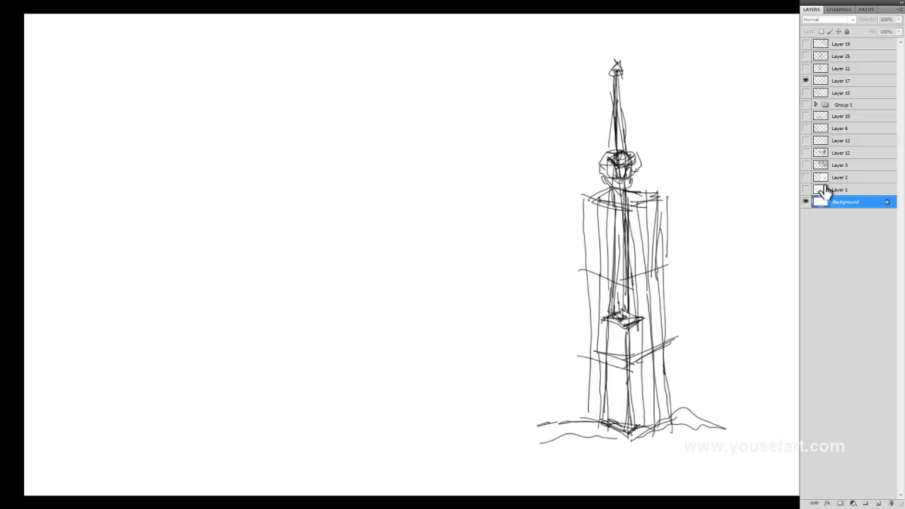
left_click(806, 81)
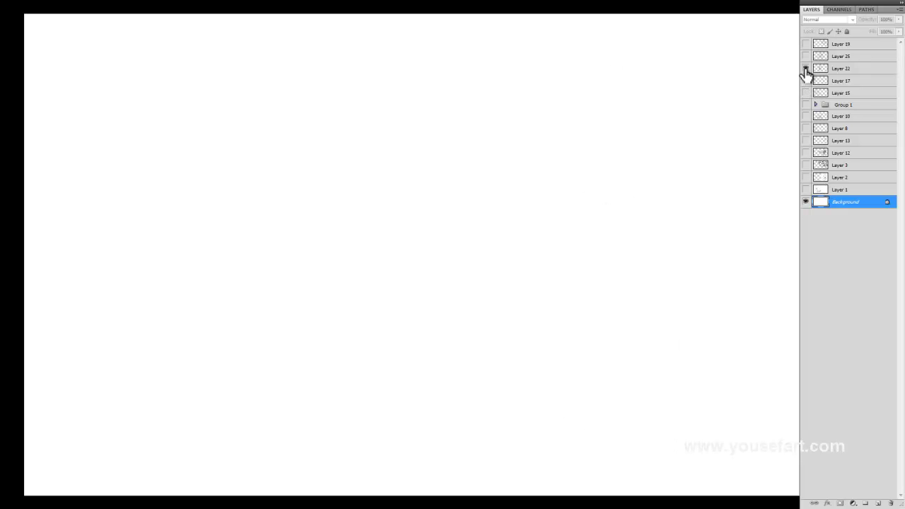
left_click(805, 69)
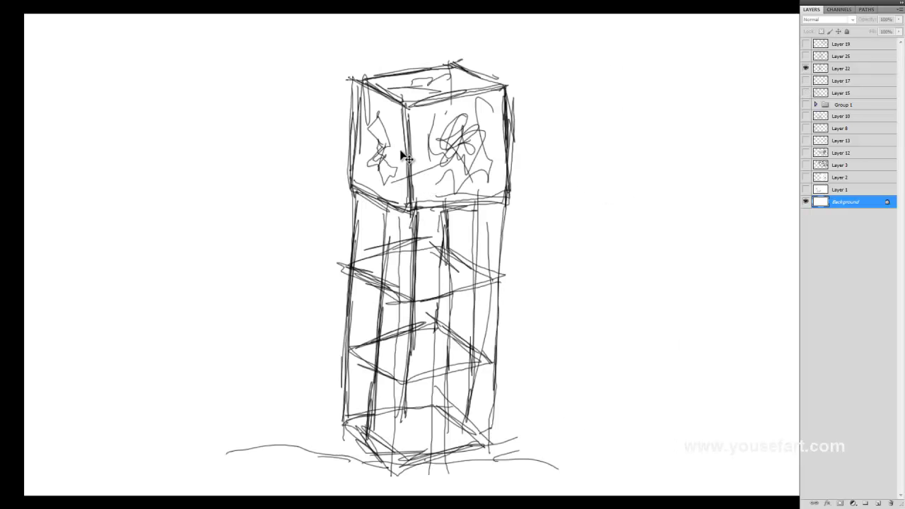
left_click(805, 69)
left_click(805, 57)
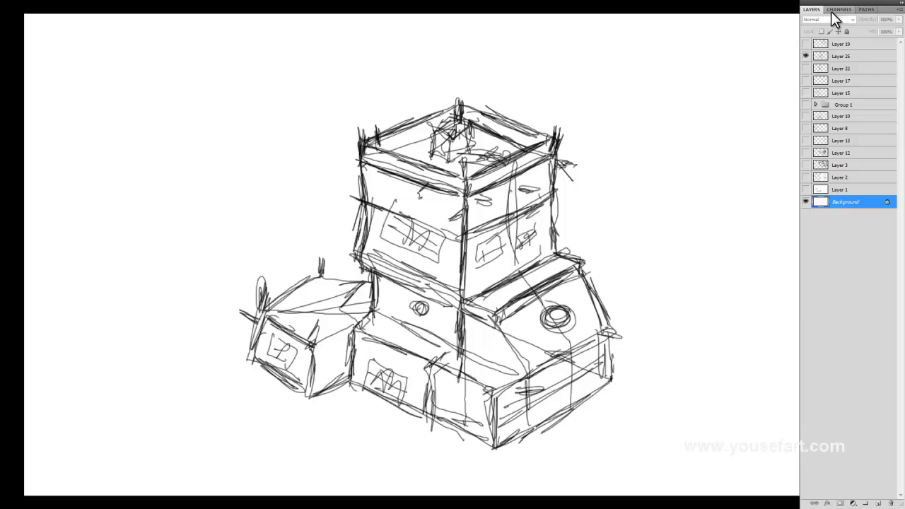
left_click(805, 44)
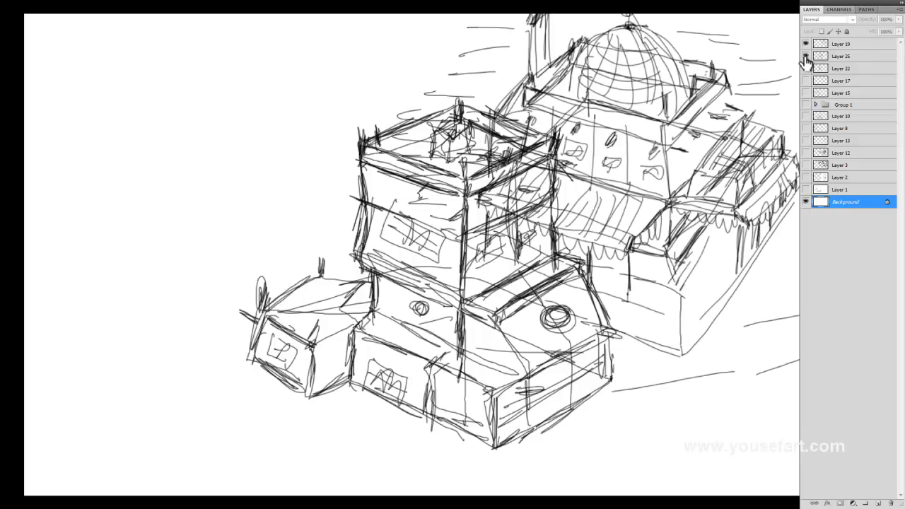
left_click(805, 56)
Move the Layer 19 mosque sketch left and down, and select Layers 19 through 15.
left_click(611, 154)
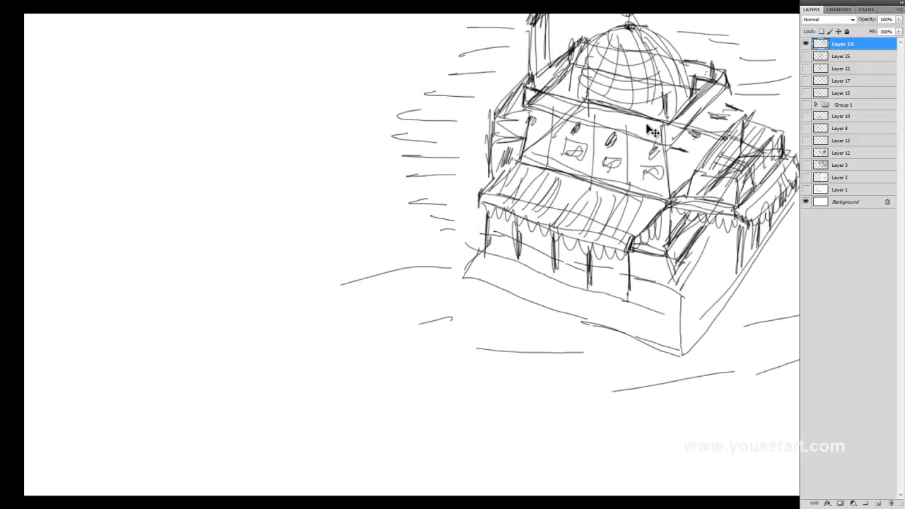
left_click_drag(649, 131, 514, 181)
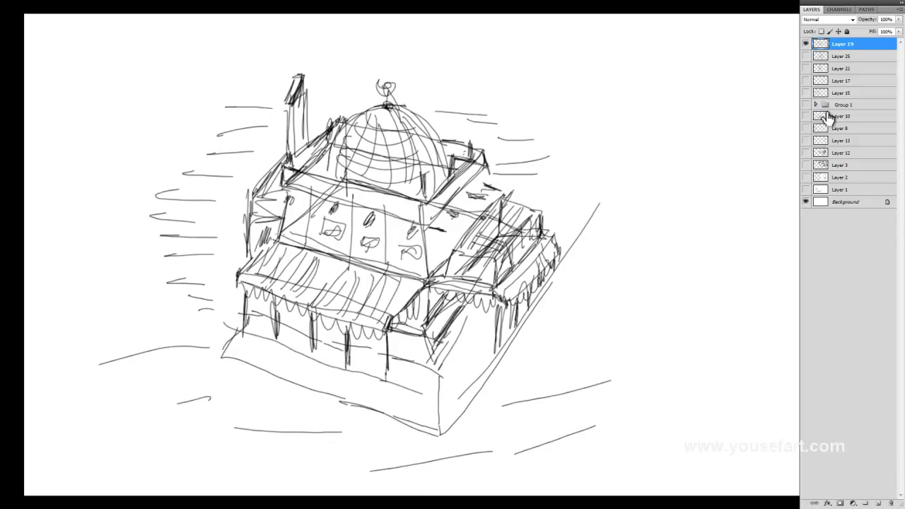
left_click(842, 94, "shift")
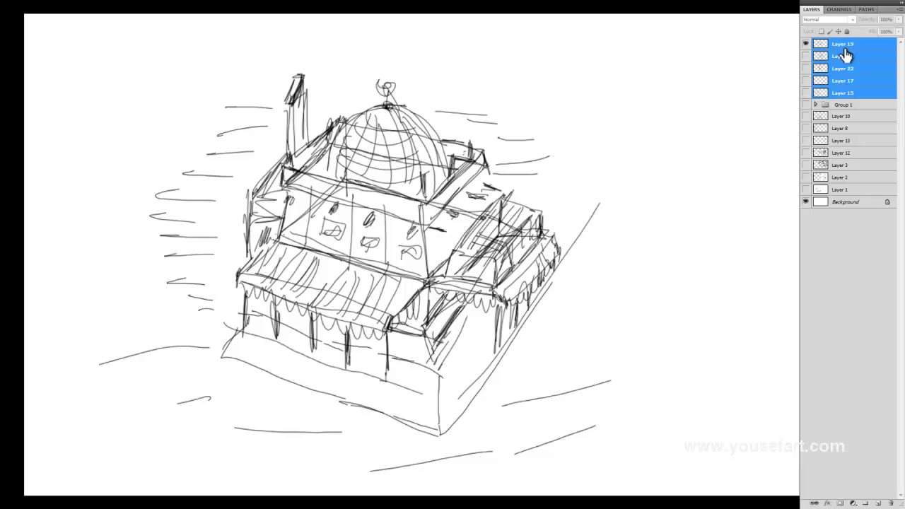
Show all five building sketches, group them as Group 2, and keep a hidden backup copy.
mouse_move(807, 60)
left_mouse_down()
mouse_move(805, 85)
mouse_move(822, 92)
left_mouse_up()
key("ctrl+g")
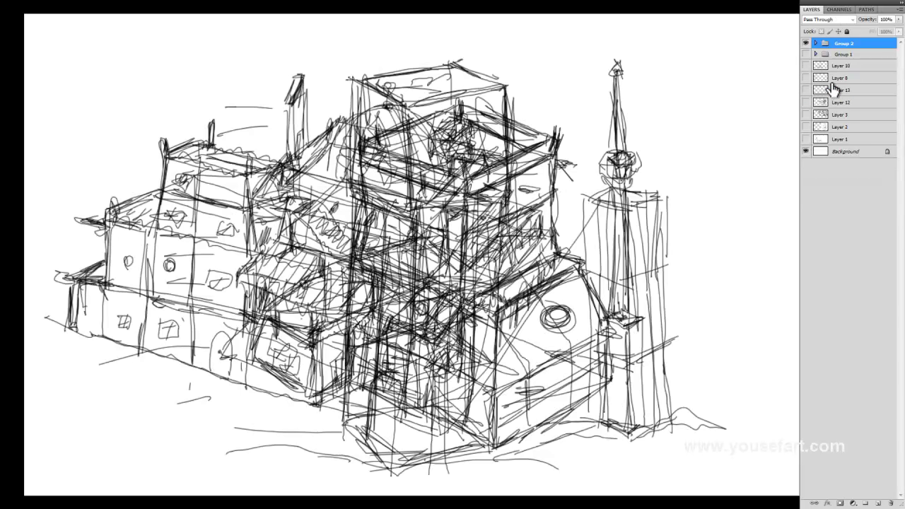
left_click_drag(861, 50, 845, 60)
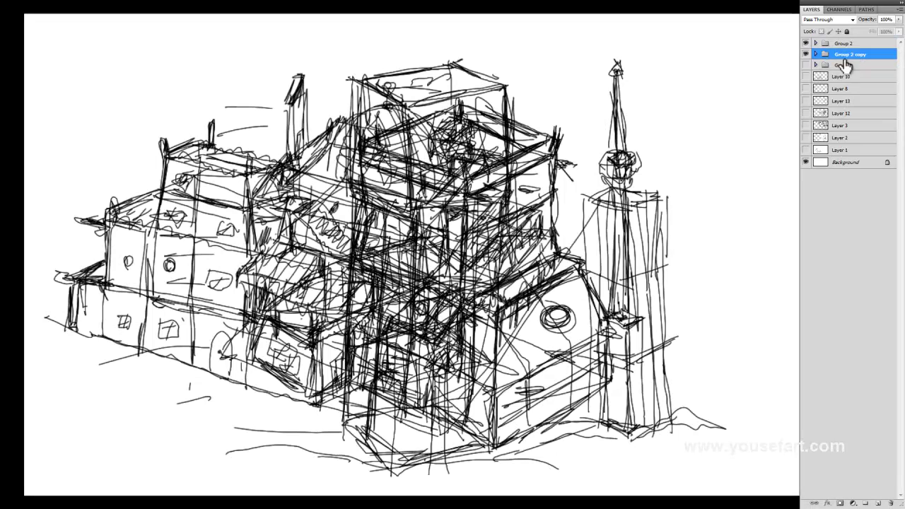
left_click(806, 54)
Scale the five Group 2 sketches down into the canvas's left half and raise them slightly.
left_click(815, 44)
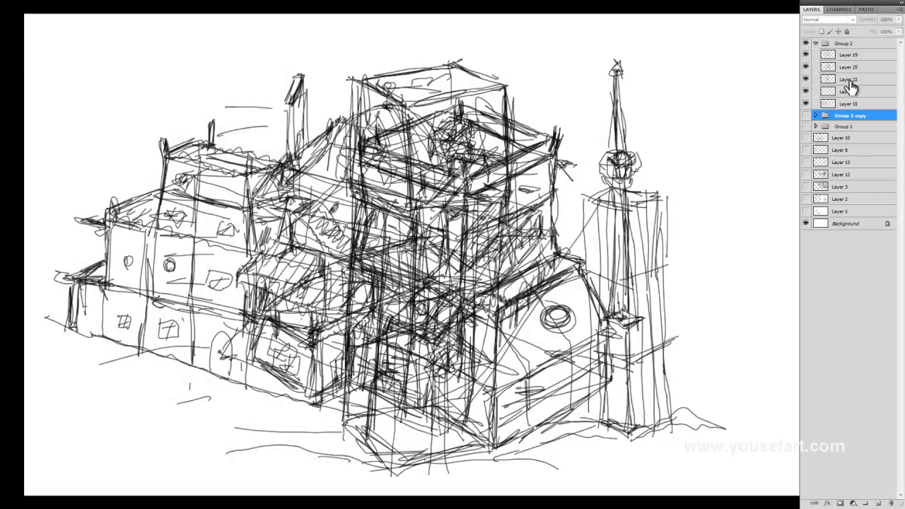
left_click(855, 54)
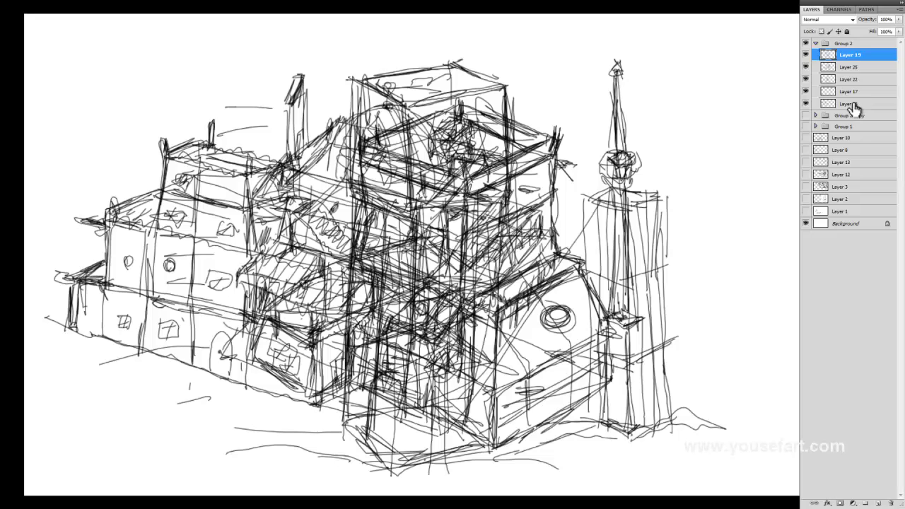
left_click(855, 104, "shift")
key("ctrl+t")
left_click_drag(722, 57, 382, 273)
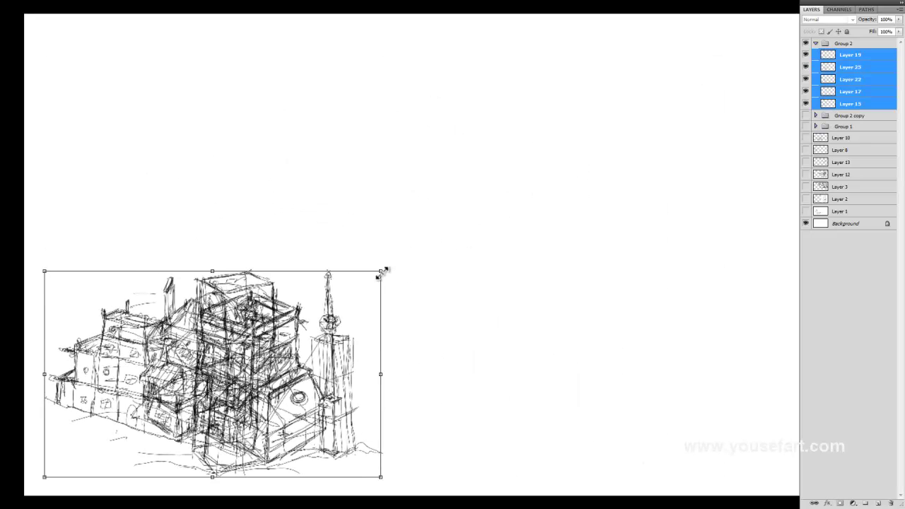
left_click_drag(323, 338, 326, 280)
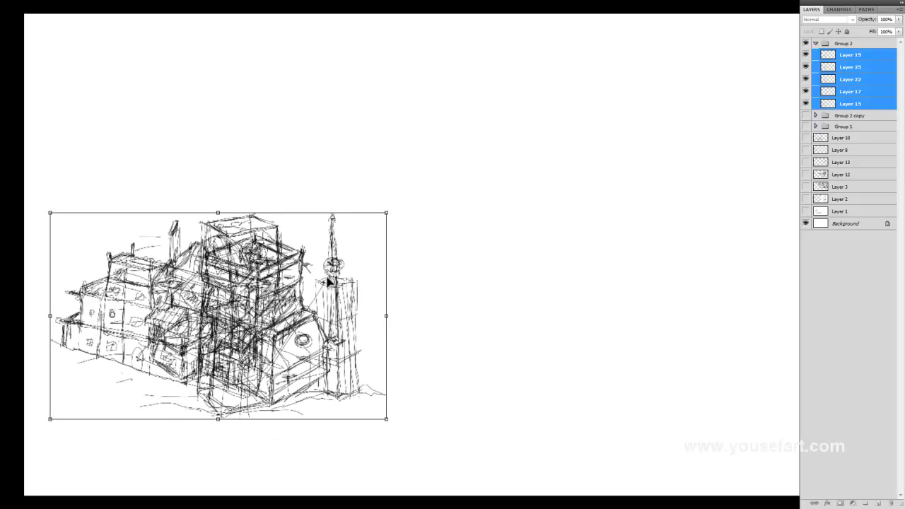
key("Return")
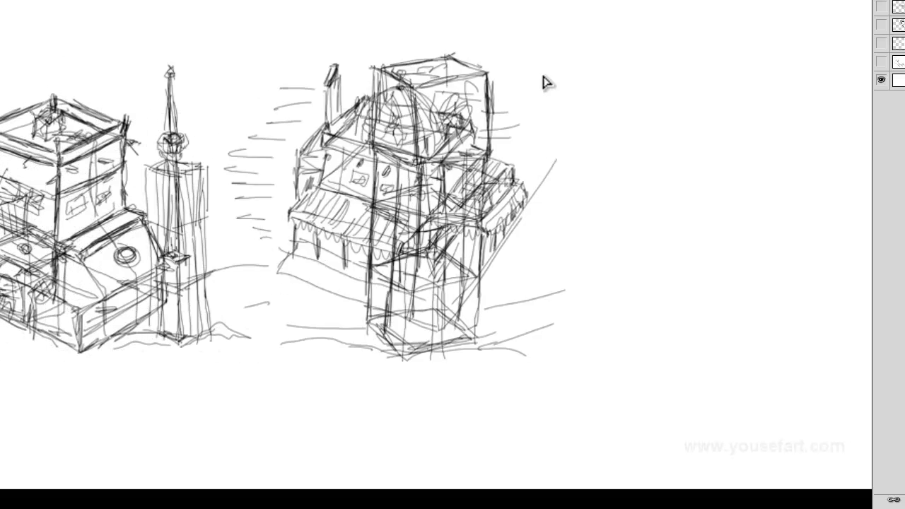
Rearrange the mosque, tower, minaret and side buildings into a tight cluster, erasing stray strokes.
left_click_drag(490, 84, 521, 84)
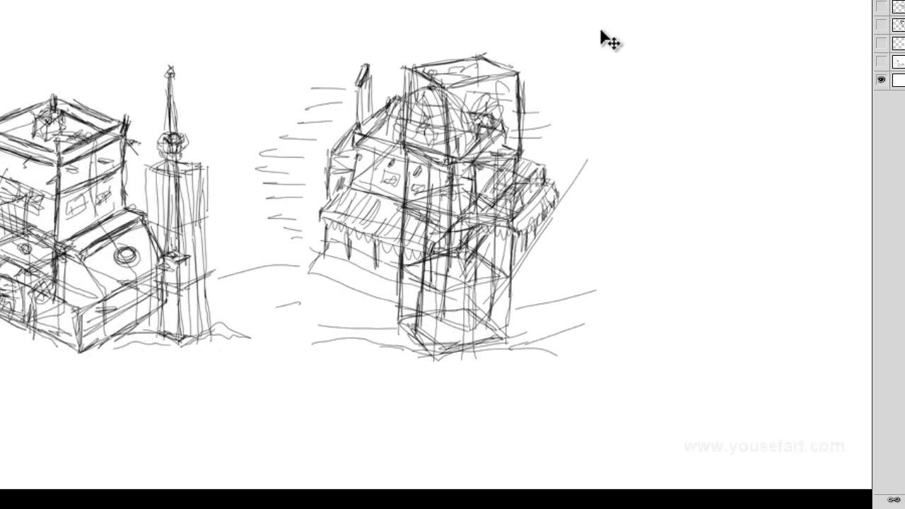
left_click_drag(525, 103, 774, 91)
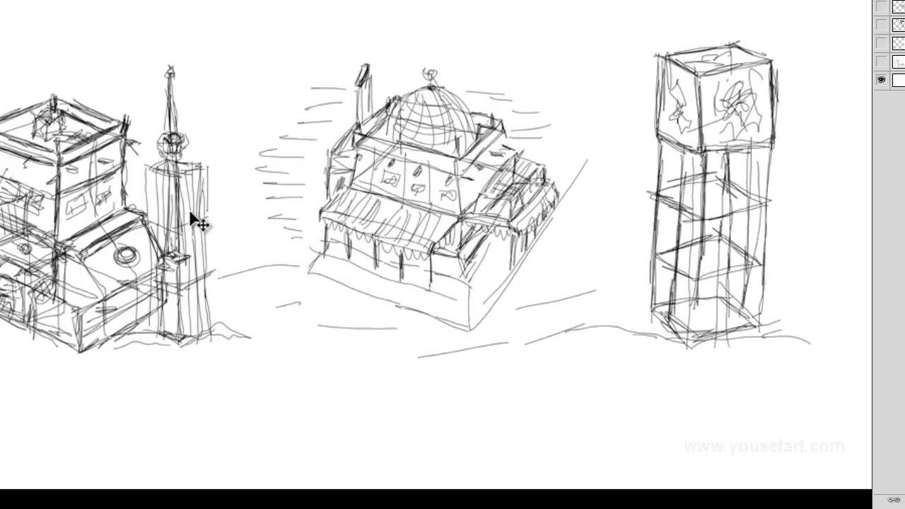
left_click_drag(171, 146, 237, 112)
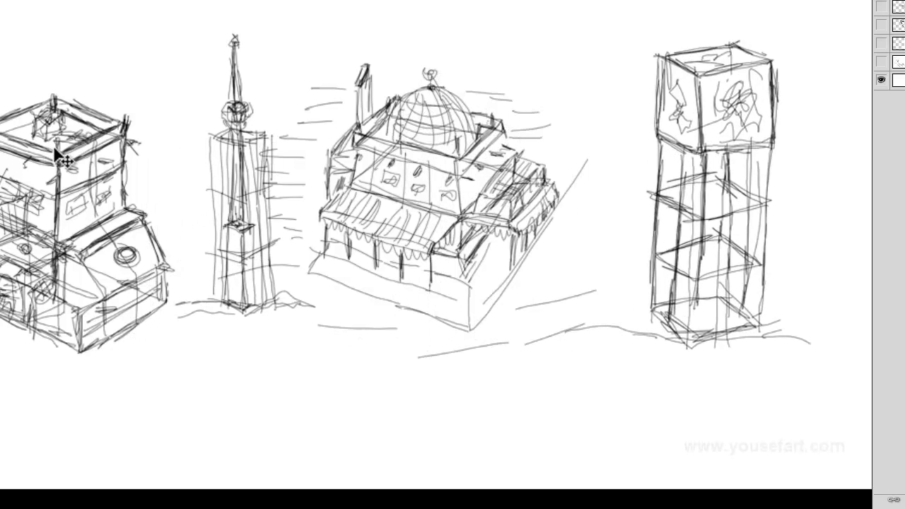
left_click_drag(55, 113, 28, 117)
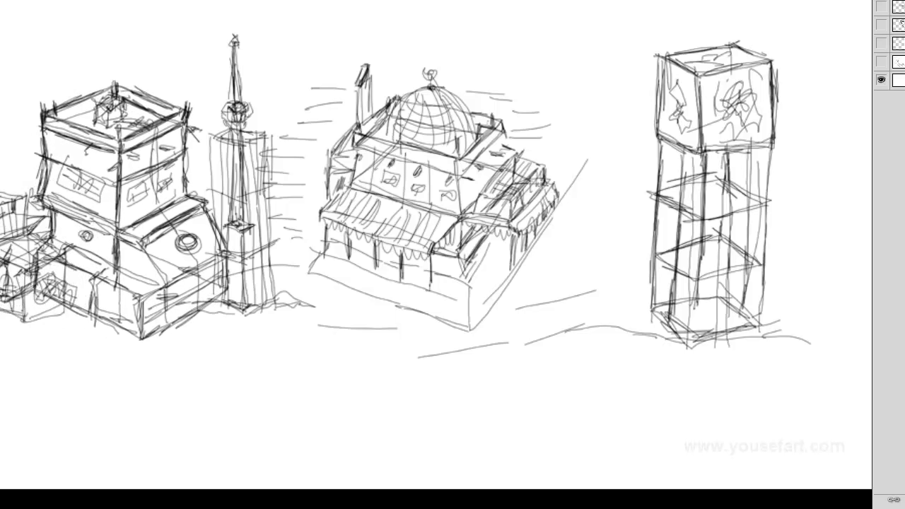
mouse_move(67, 297)
left_mouse_down()
mouse_move(15, 205)
mouse_move(11, 312)
left_mouse_up()
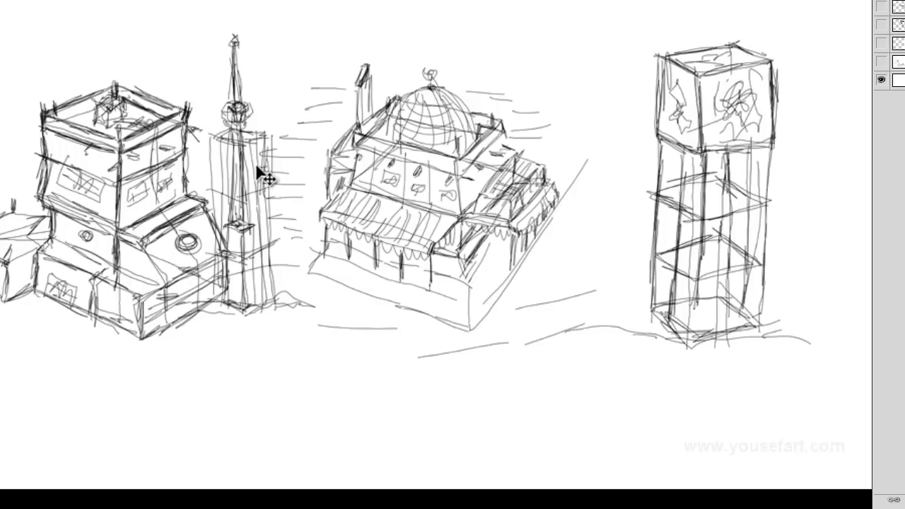
left_click_drag(235, 226, 262, 227)
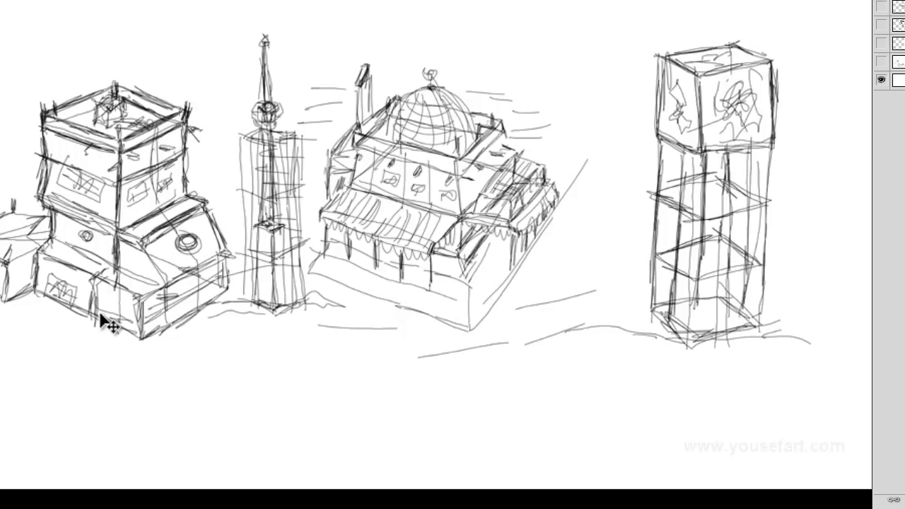
left_click_drag(134, 306, 258, 217)
key("f")
mouse_move(80, 375)
left_mouse_down()
mouse_move(241, 173)
mouse_move(263, 193)
left_mouse_up()
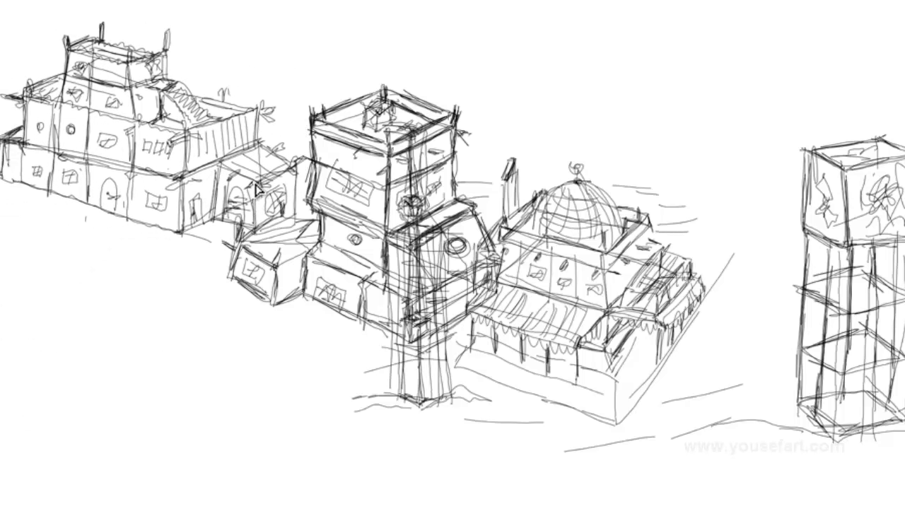
left_click_drag(263, 193, 258, 215)
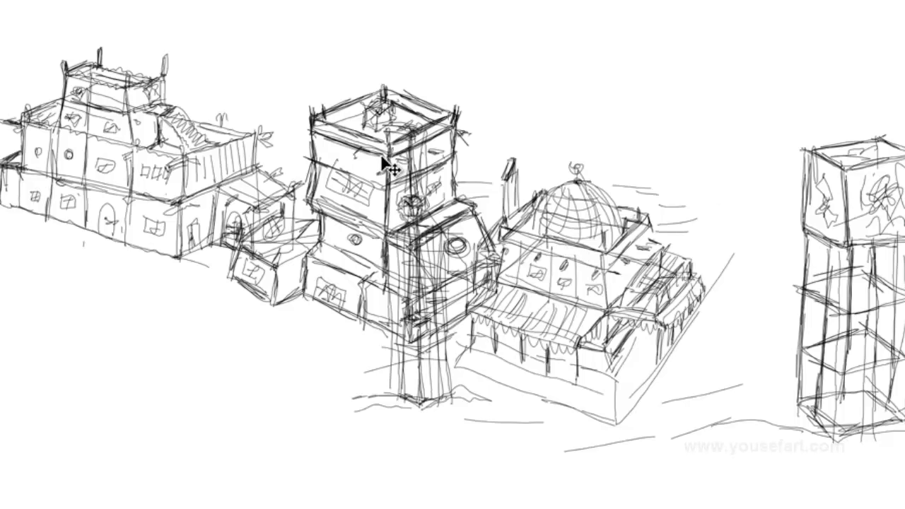
Duplicate the middle tower to the upper right and begin distorting the copied domed building.
mouse_move(396, 166)
left_mouse_down()
mouse_move(714, 71)
mouse_move(696, 77)
left_mouse_up()
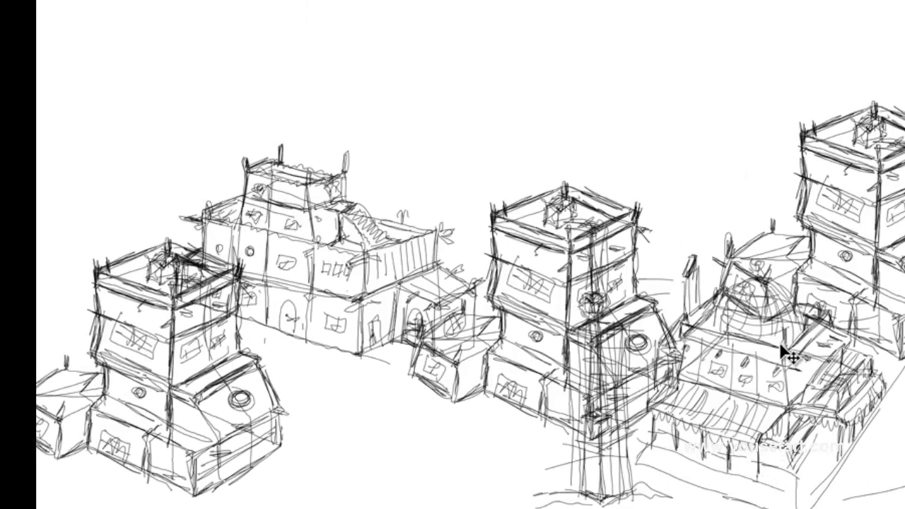
mouse_move(781, 347)
left_mouse_down()
mouse_move(760, 328)
mouse_move(777, 323)
mouse_move(785, 341)
mouse_move(480, 87)
left_mouse_up()
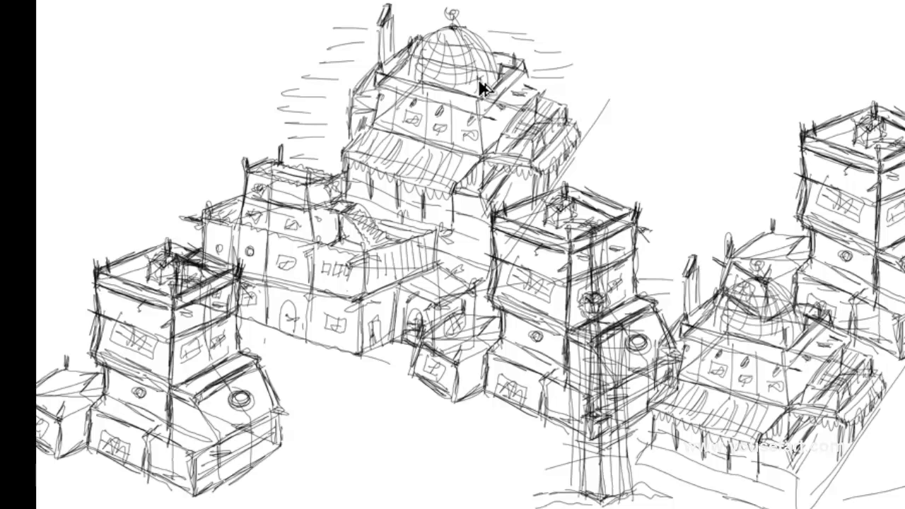
key("ctrl+t")
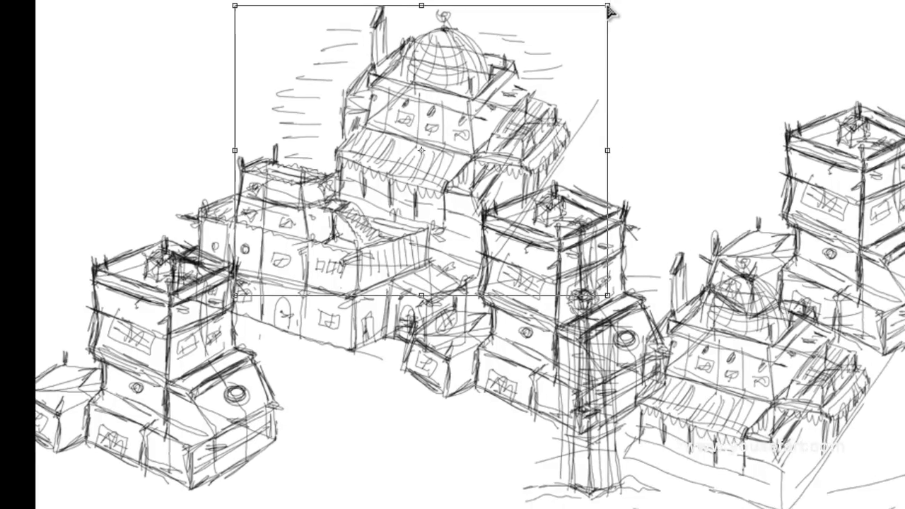
left_click_drag(614, 7, 441, 73)
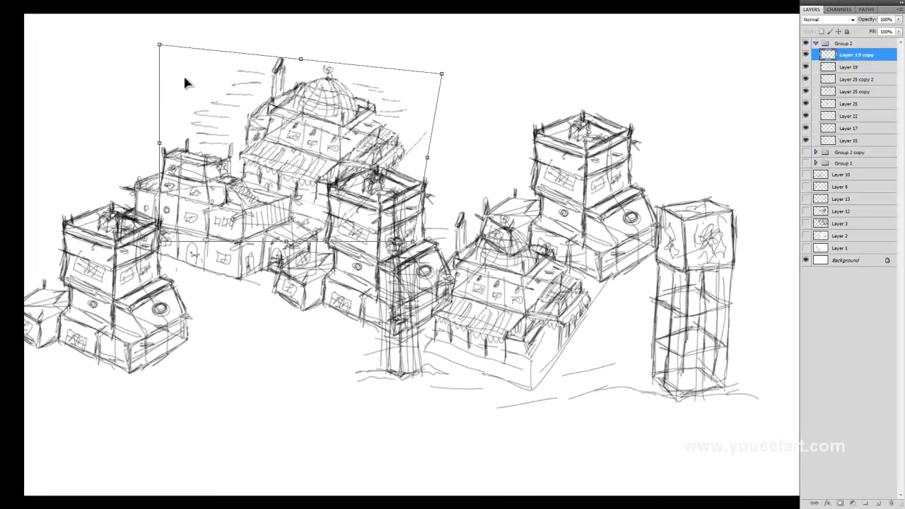
Finish skewing the mosque copy, then place a Layer 22 tower copy in the upper middle.
left_click_drag(161, 49, 191, 48)
key("Return")
mouse_move(691, 227)
left_mouse_down()
mouse_move(467, 75)
mouse_move(458, 57)
left_mouse_up()
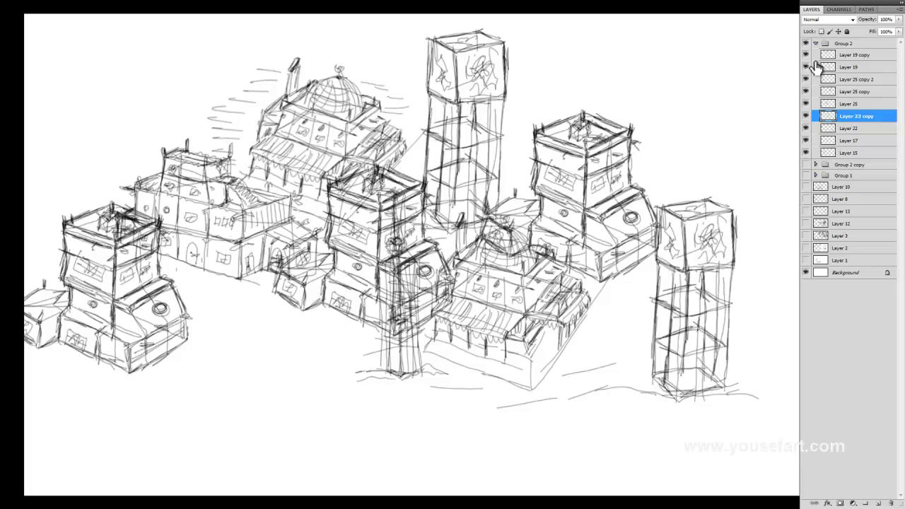
left_click(851, 56)
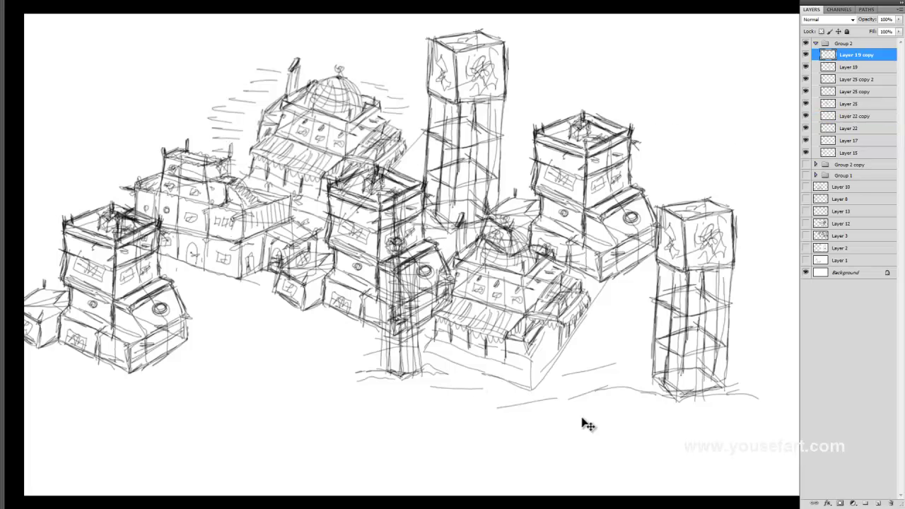
Choose a soft brush and paint green hatching at the upper left of the city sketch.
key("b")
right_click(252, 278)
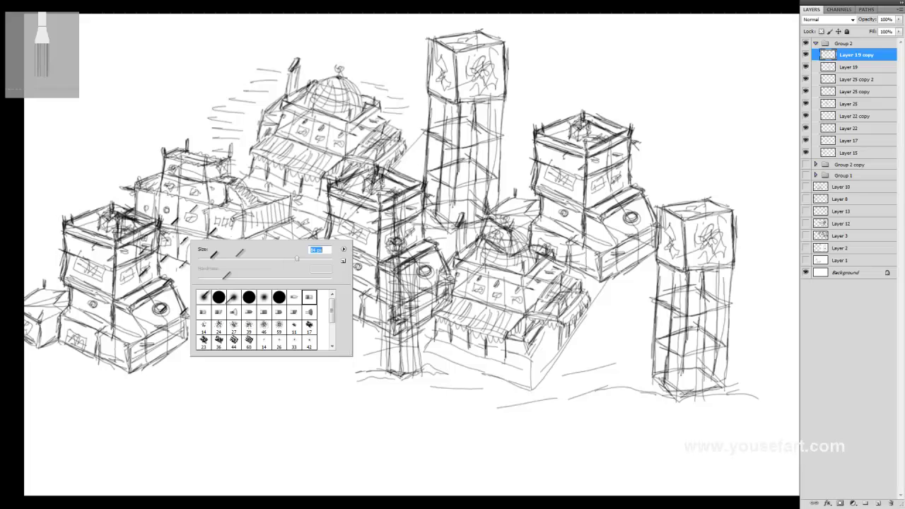
key("Return")
left_click_drag(159, 84, 82, 187)
left_click_drag(163, 92, 99, 145)
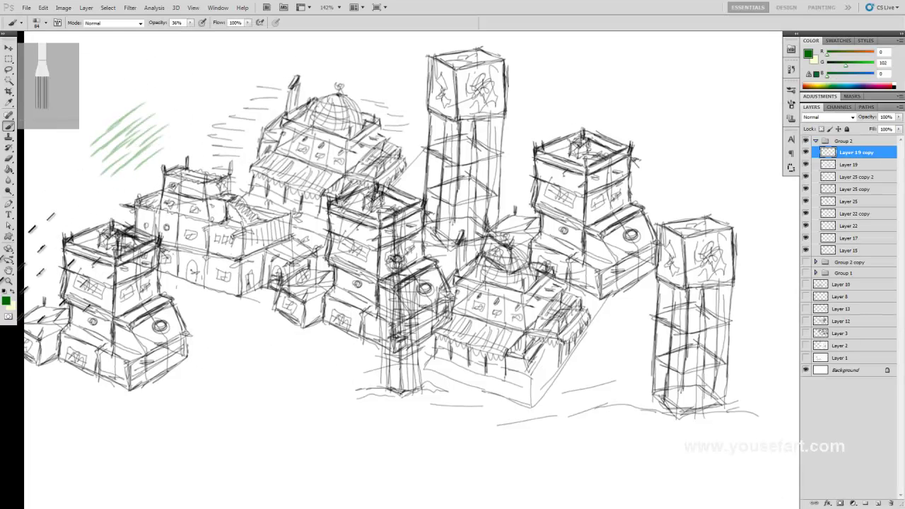
Paint diagonal and wavy green stroke bundles sweeping across the whole city cluster.
key("f")
key("f")
mouse_move(106, 261)
left_mouse_down()
mouse_move(332, 322)
mouse_move(502, 385)
mouse_move(735, 438)
left_mouse_up()
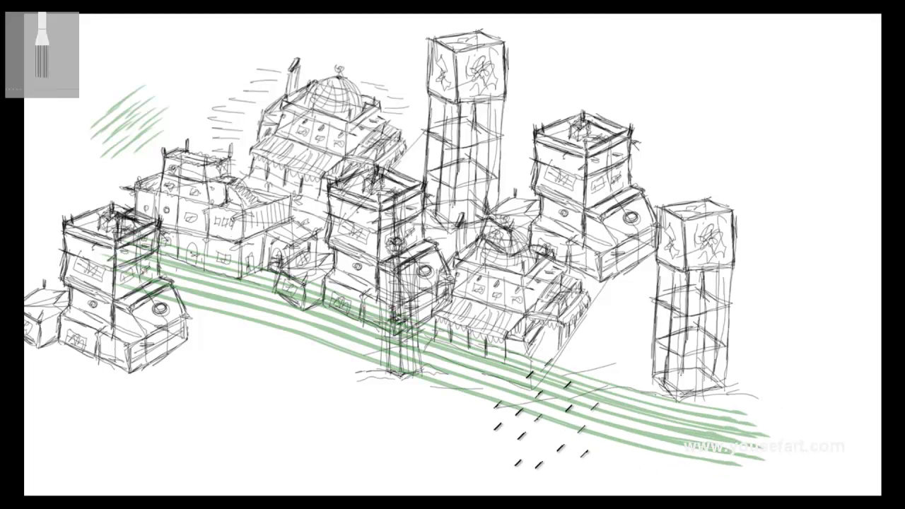
left_click_drag(527, 435, 714, 148)
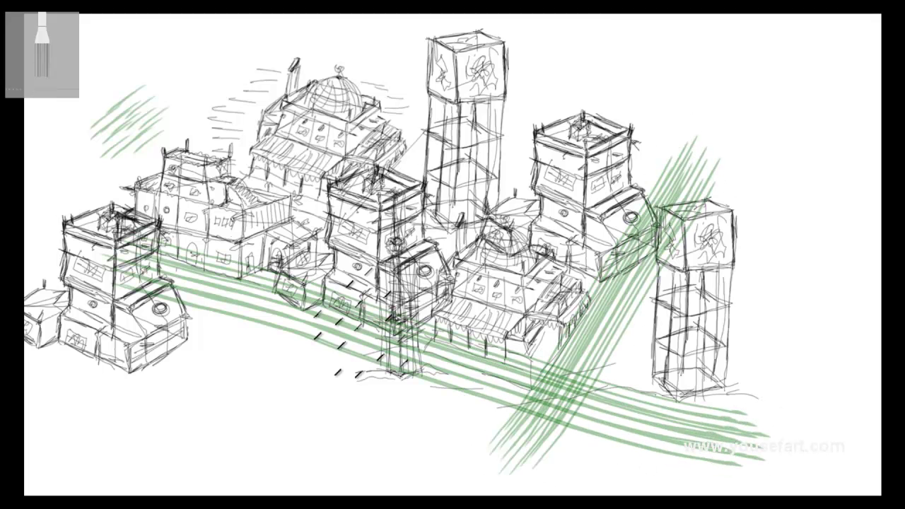
mouse_move(289, 414)
left_mouse_down()
mouse_move(467, 247)
mouse_move(537, 145)
left_mouse_up()
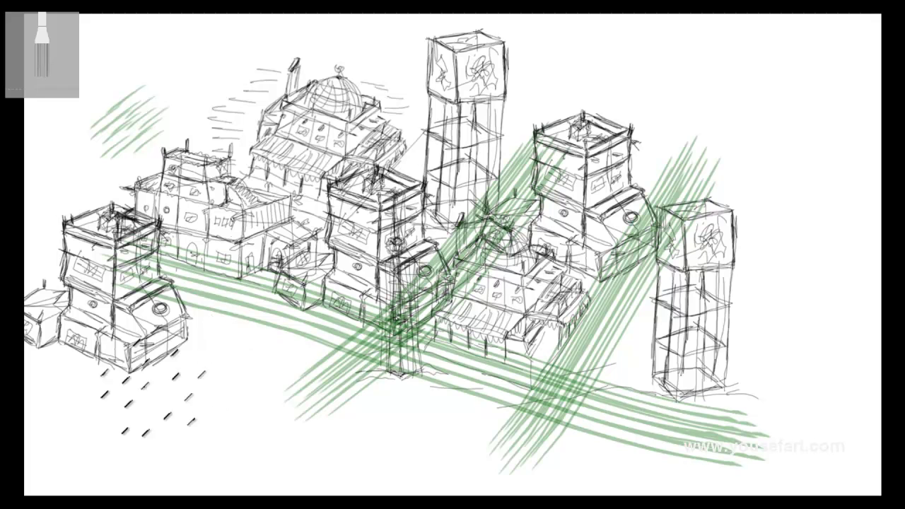
left_click_drag(70, 466, 236, 314)
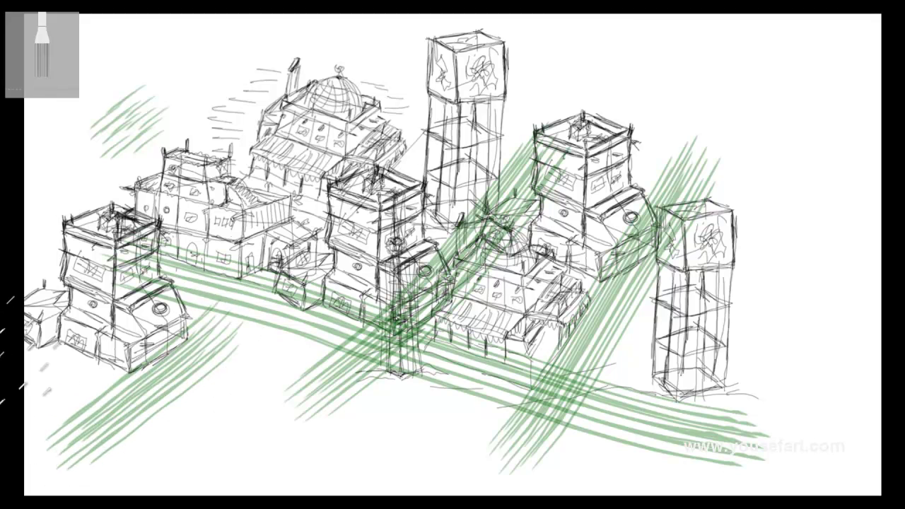
left_click_drag(32, 353, 547, 488)
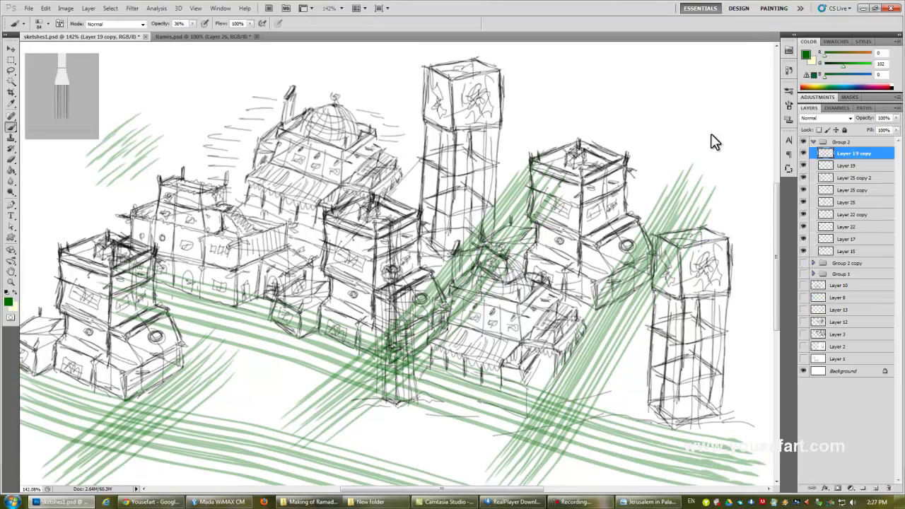
Hide Layer 19 copy and the city group, and reveal the Layer 1 crescent-moon island sketch.
left_click(803, 153)
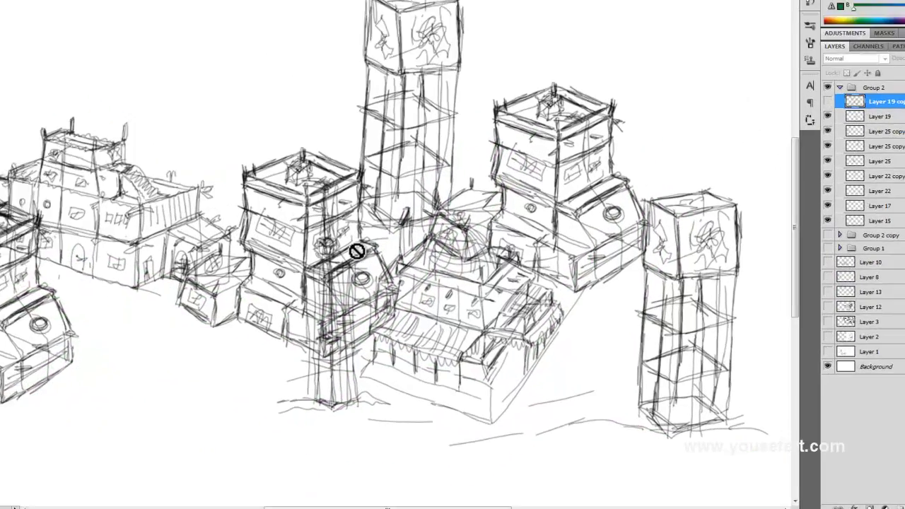
left_click(874, 15)
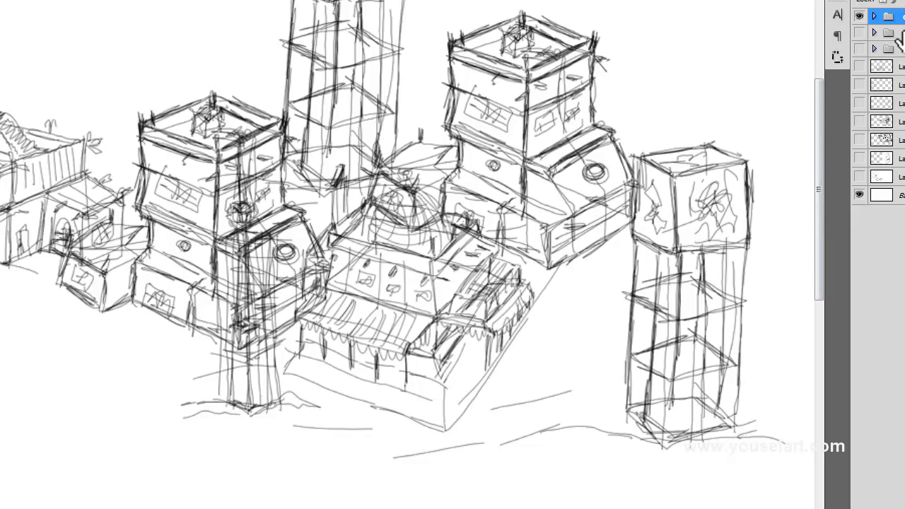
left_click(860, 16)
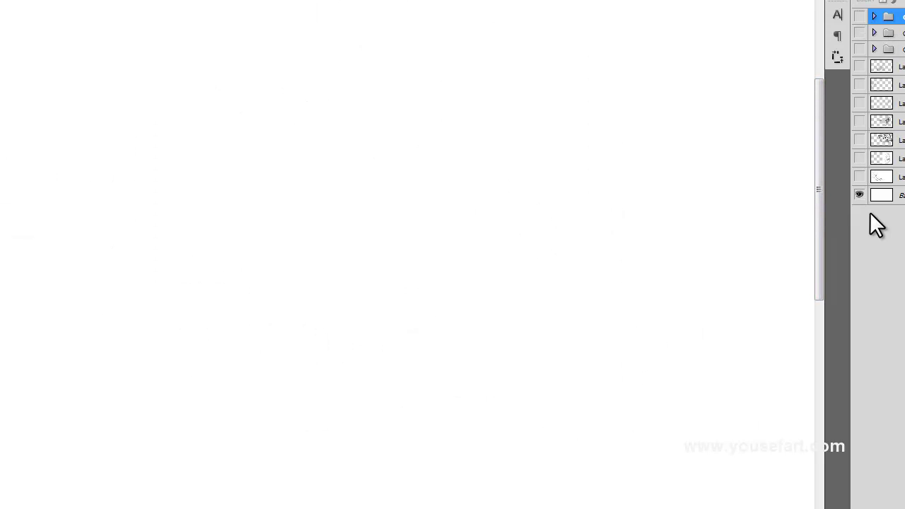
left_click(858, 157)
left_click(858, 158)
left_click(859, 176)
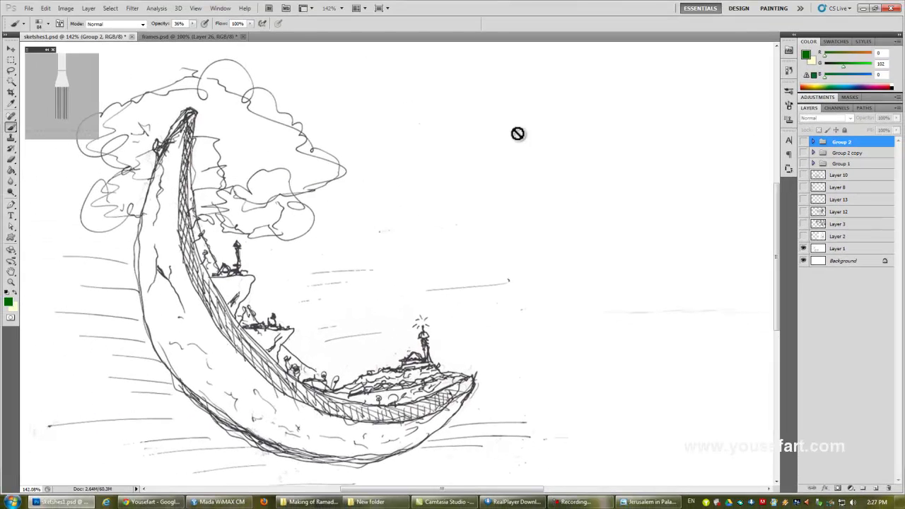
Test green foliage dabs and vertical strokes on a new layer, then hide that layer.
left_click(875, 489)
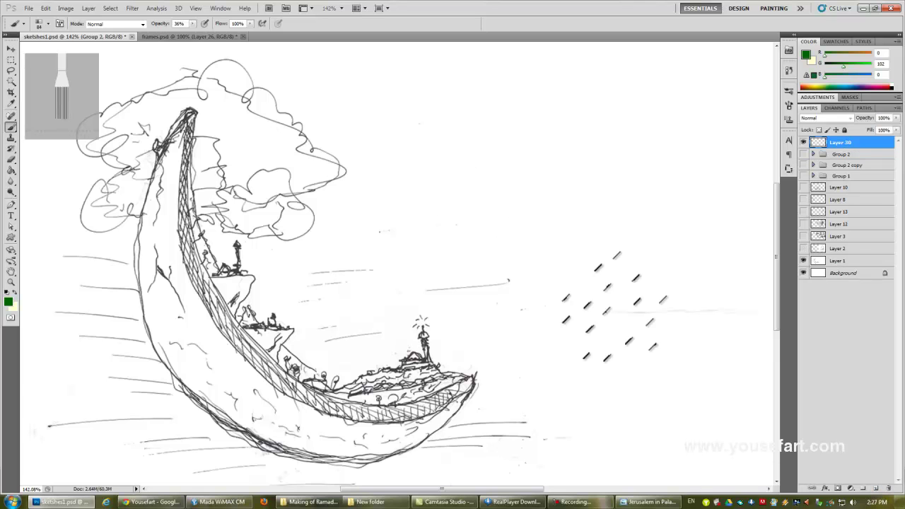
left_click(13, 131)
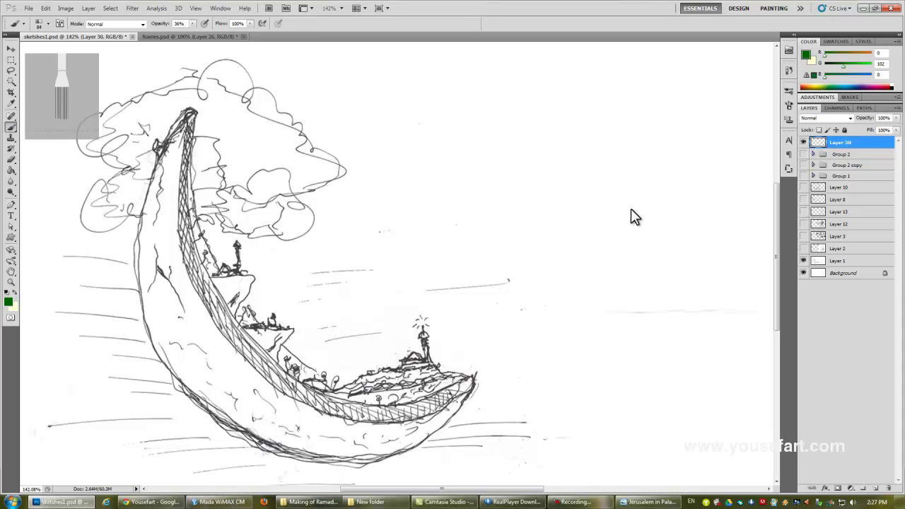
mouse_move(606, 212)
left_mouse_down()
mouse_move(650, 202)
mouse_move(622, 360)
left_mouse_up()
mouse_move(477, 216)
left_mouse_down()
mouse_move(445, 221)
mouse_move(431, 262)
mouse_move(579, 152)
mouse_move(449, 247)
mouse_move(506, 256)
mouse_move(558, 213)
mouse_move(453, 233)
mouse_move(340, 174)
mouse_move(367, 234)
left_mouse_up()
left_click_drag(488, 254, 495, 368)
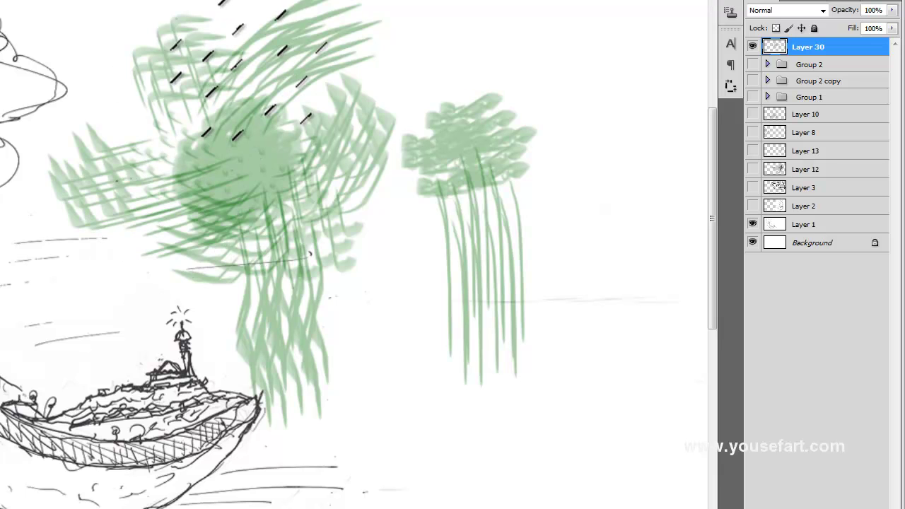
left_click(751, 47)
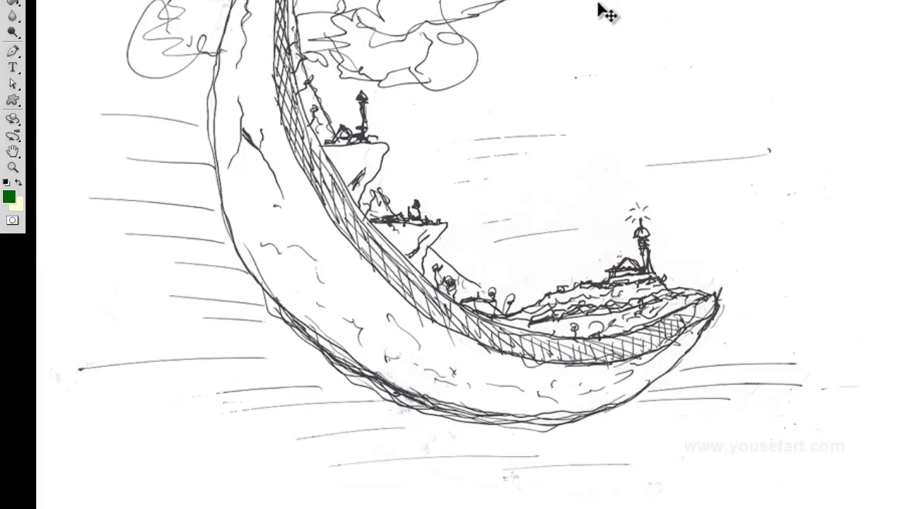
Set the foreground colour to light blue #33ccff.
left_click(17, 200)
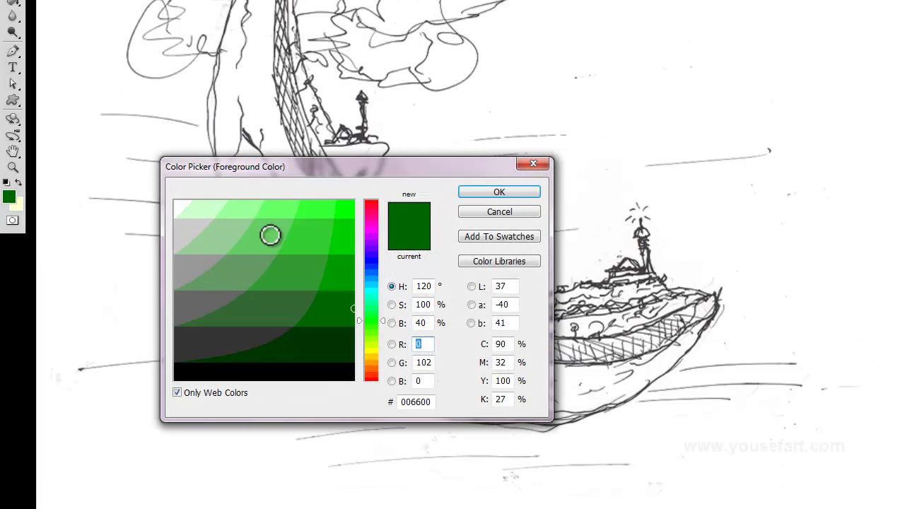
left_click_drag(366, 308, 369, 291)
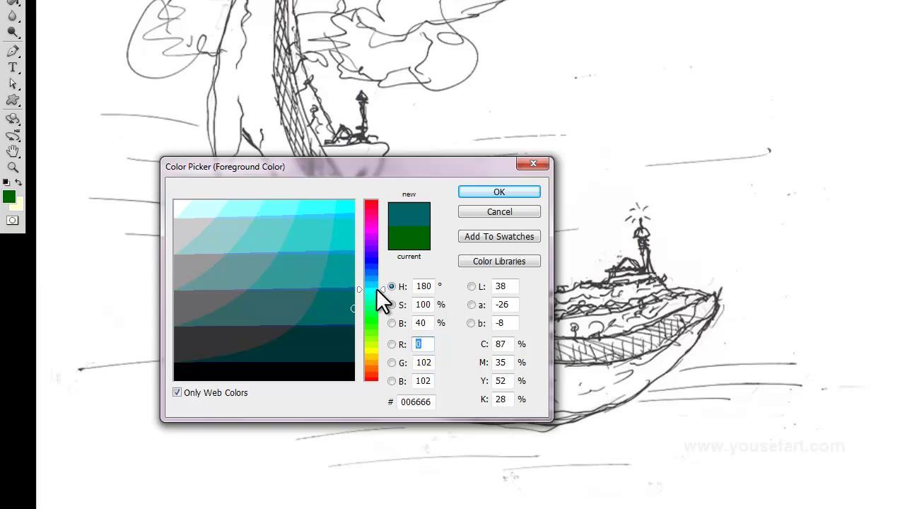
left_click(333, 204)
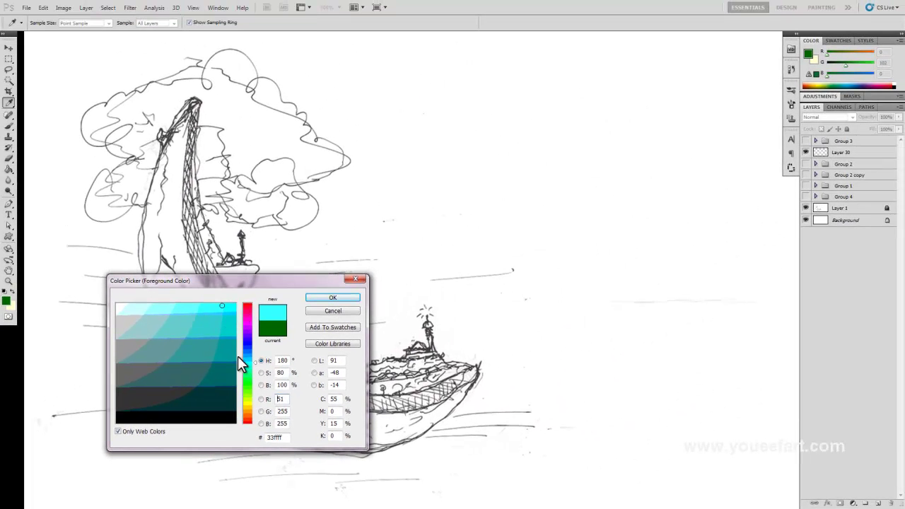
left_click_drag(255, 363, 256, 360)
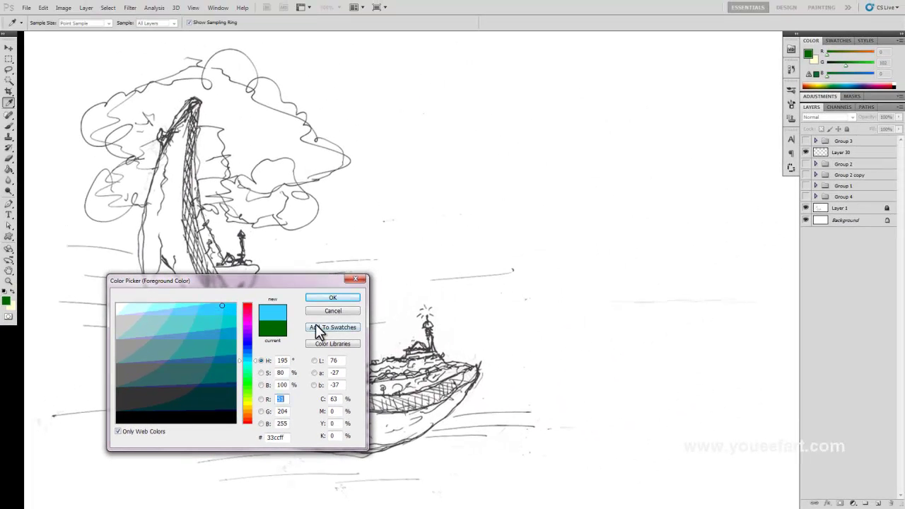
left_click(331, 300)
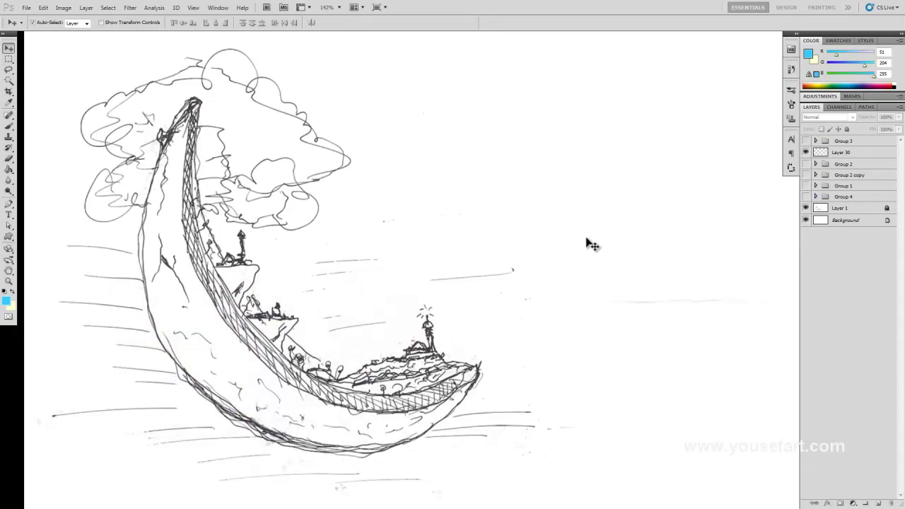
Switch to the Brush tool and bring up the brush size and tip picker.
key("b")
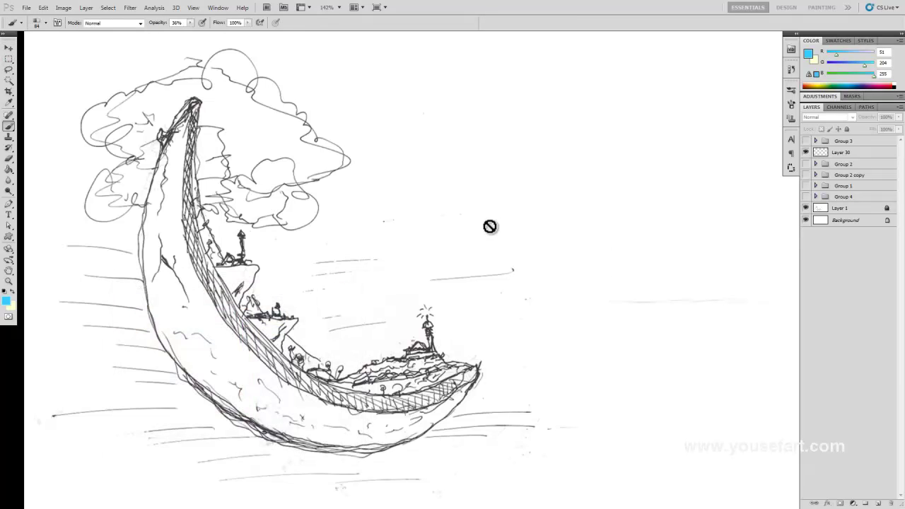
scroll(490, 226, "down", 2)
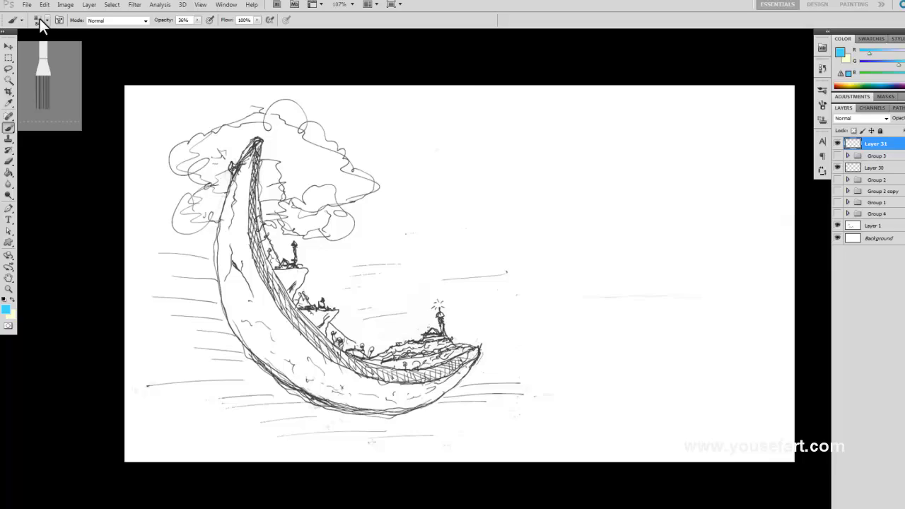
left_click(41, 22)
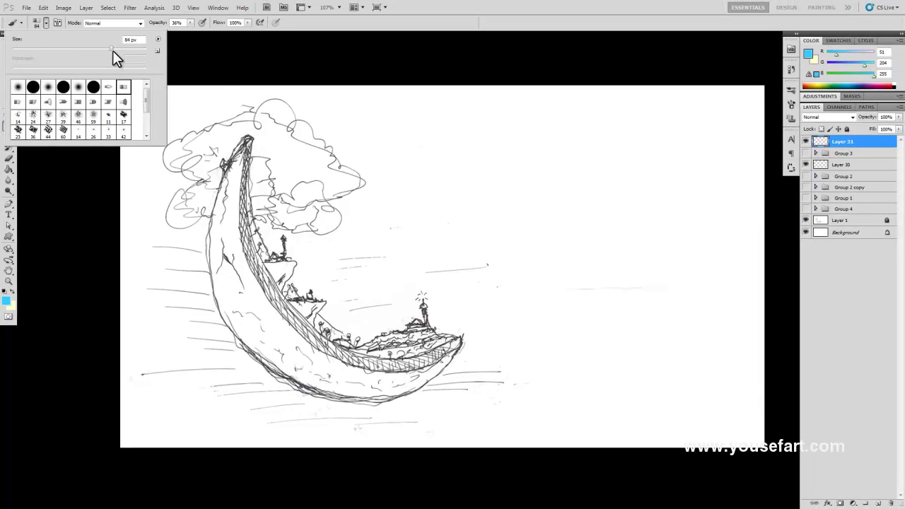
Paint blue bristle scribbles across the left and right sky.
mouse_move(191, 91)
left_mouse_down()
mouse_move(451, 154)
mouse_move(642, 141)
mouse_move(717, 152)
mouse_move(646, 80)
mouse_move(507, 83)
mouse_move(364, 61)
mouse_move(377, 177)
mouse_move(618, 202)
mouse_move(728, 145)
mouse_move(505, 162)
mouse_move(354, 212)
mouse_move(111, 182)
mouse_move(269, 185)
left_mouse_up()
right_click(152, 98)
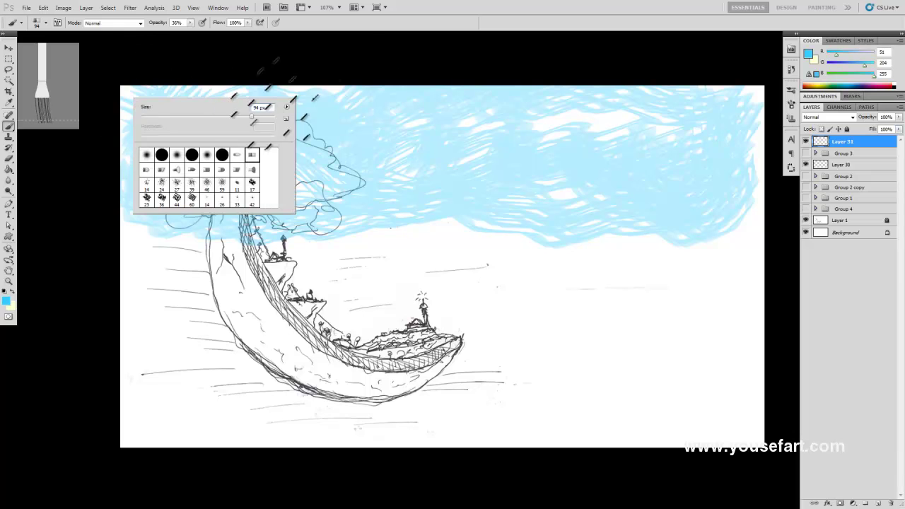
left_click(537, 128)
mouse_move(565, 142)
left_mouse_down()
mouse_move(717, 146)
mouse_move(737, 192)
mouse_move(608, 239)
mouse_move(396, 205)
left_mouse_up()
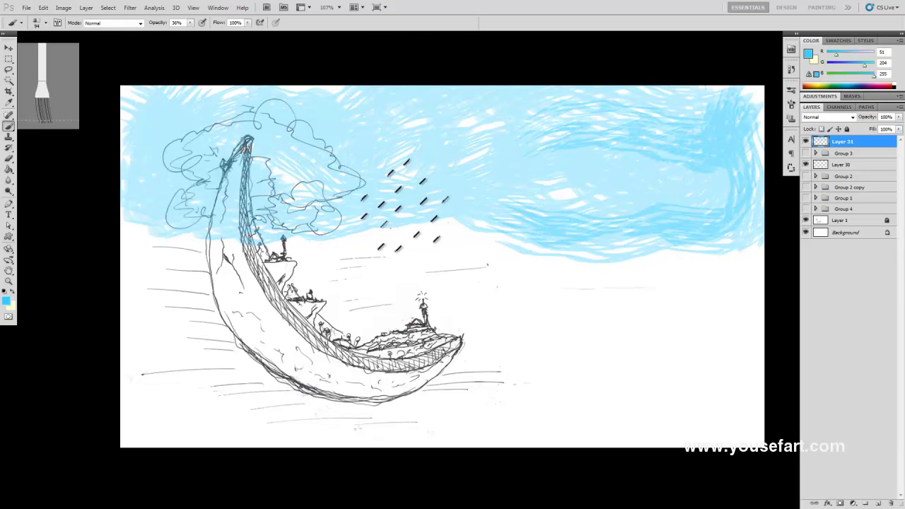
Brush a pale cyan #ccffff wash and a pale yellow wash across the lower sky.
left_click(6, 302)
left_click(134, 307)
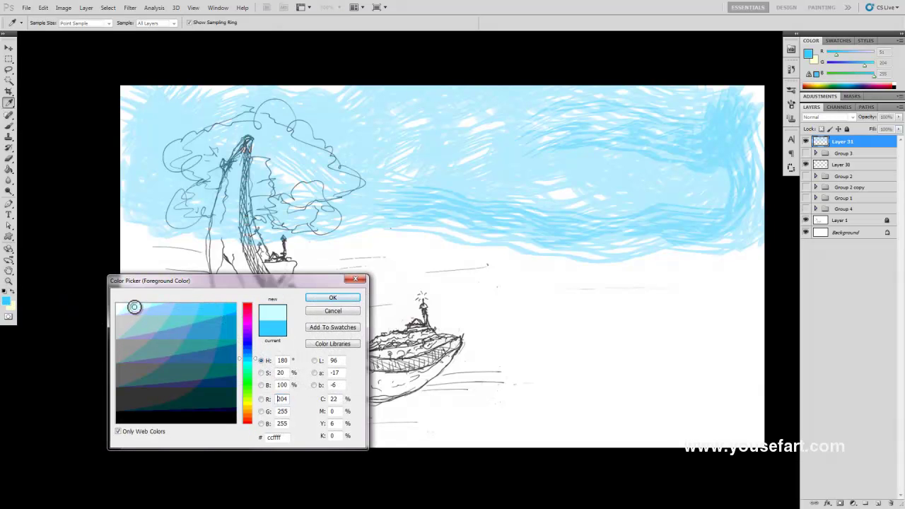
left_click(333, 298)
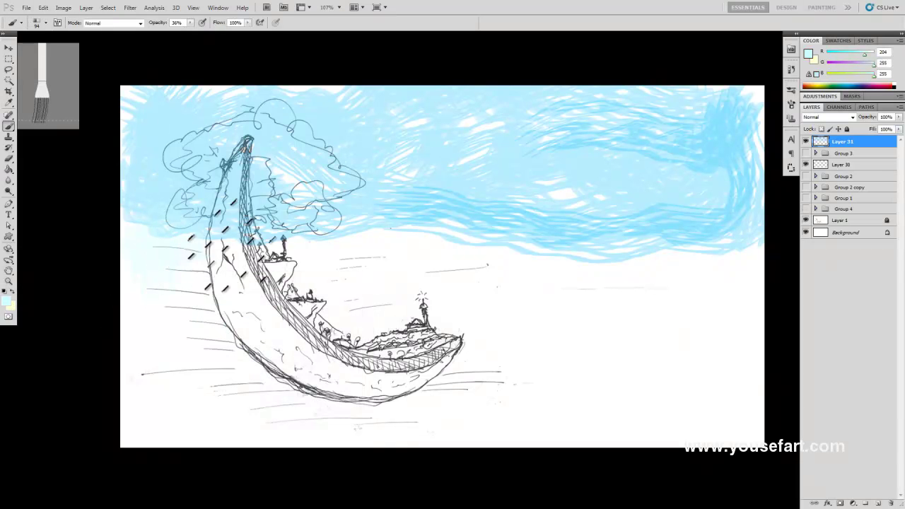
left_click_drag(222, 237, 608, 226)
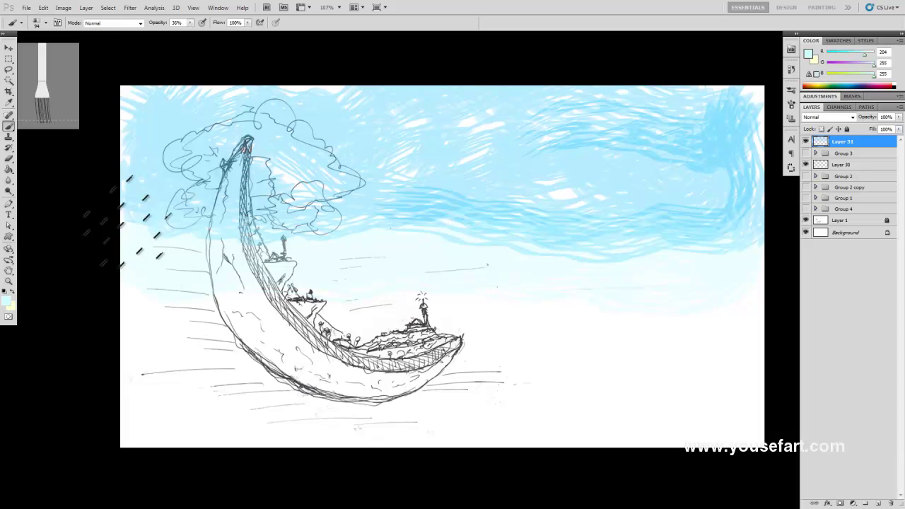
left_click(13, 292)
mouse_move(119, 311)
left_mouse_down()
mouse_move(538, 303)
mouse_move(743, 325)
left_mouse_up()
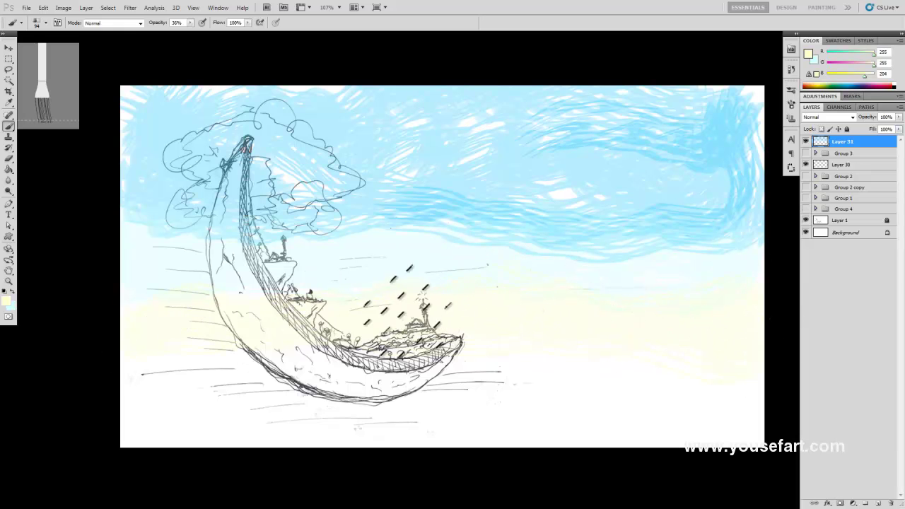
Reset the colours to default black and white and make white the foreground.
left_click(7, 293)
left_click(12, 292)
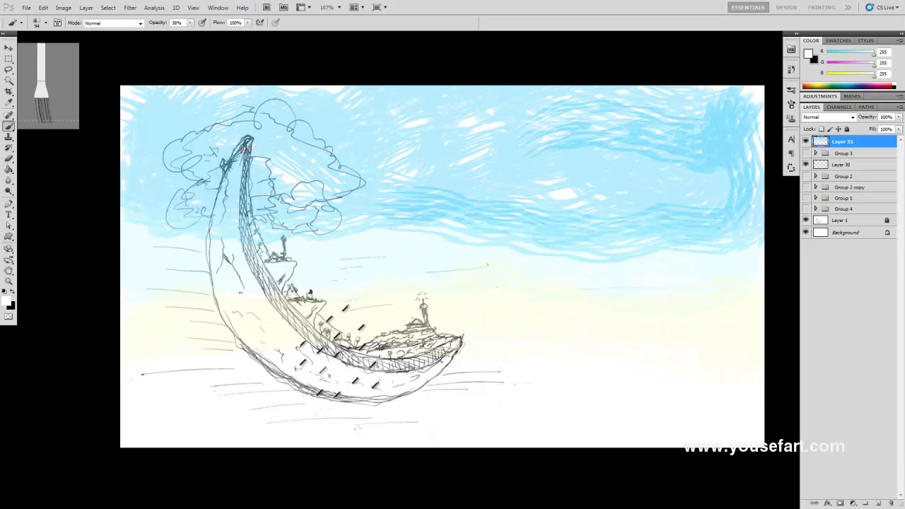
left_click(11, 302)
Paint light grey #cccccc scribbles across the lower right of the canvas.
left_click(124, 325)
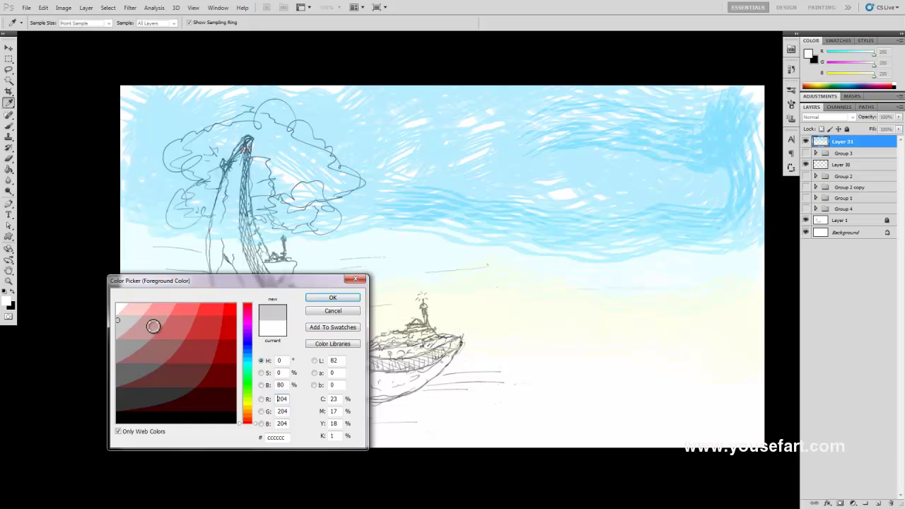
left_click(333, 297)
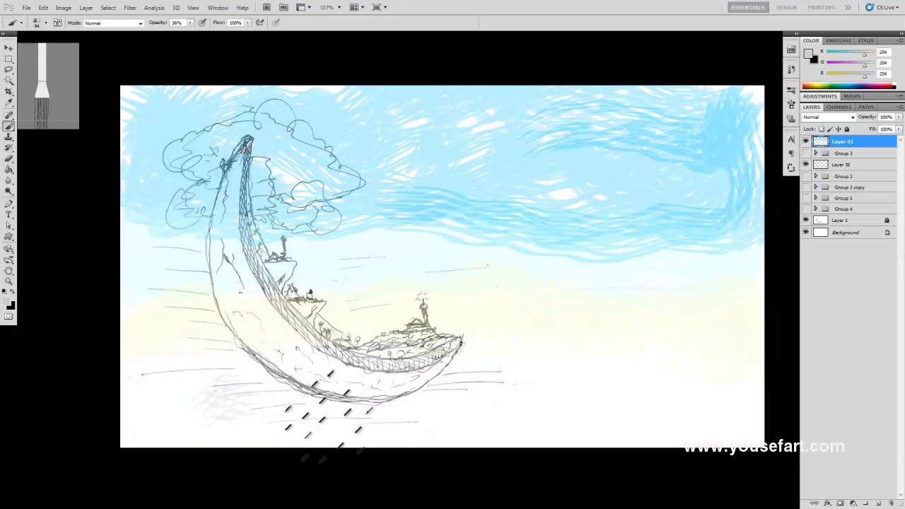
mouse_move(576, 400)
left_mouse_down()
mouse_move(647, 373)
mouse_move(616, 384)
left_mouse_up()
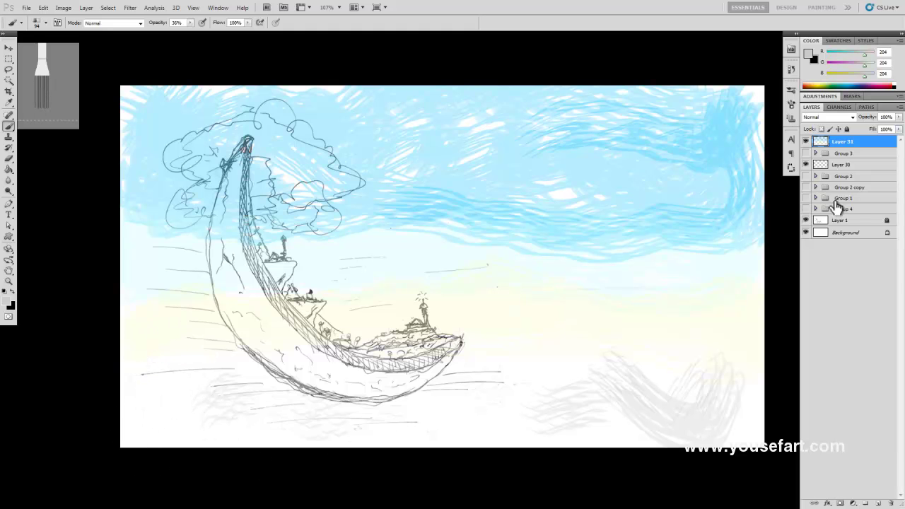
Set Layer 31 to Multiply blending and choose ochre #996600 as the foreground colour.
left_click(831, 116)
left_click(828, 153)
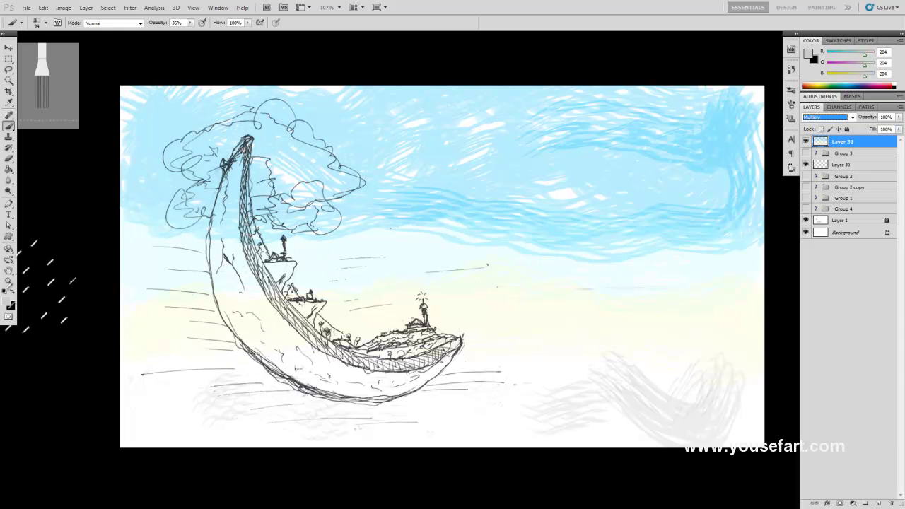
left_click(5, 301)
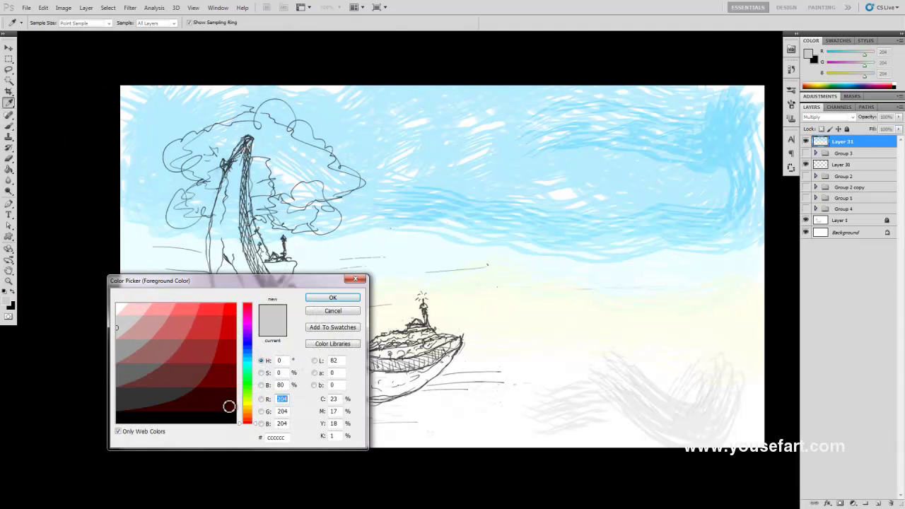
left_click(248, 409)
left_click(229, 383)
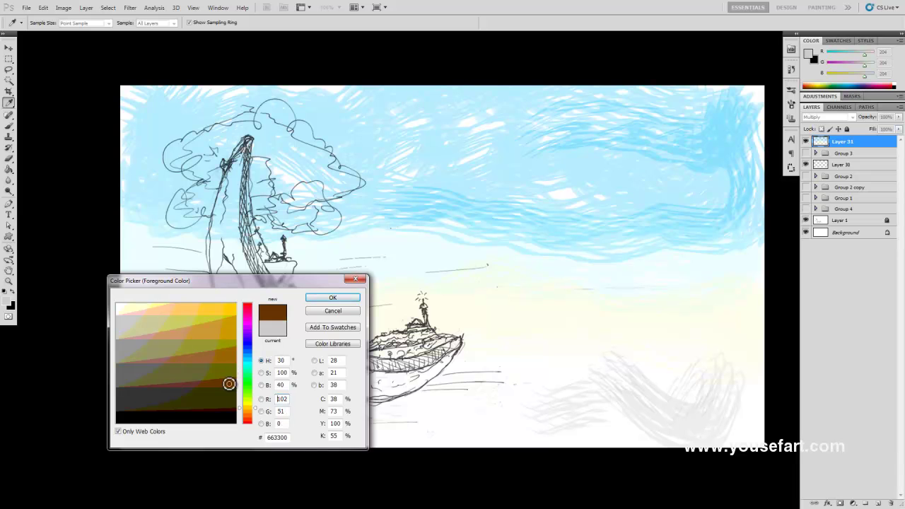
left_click(230, 361)
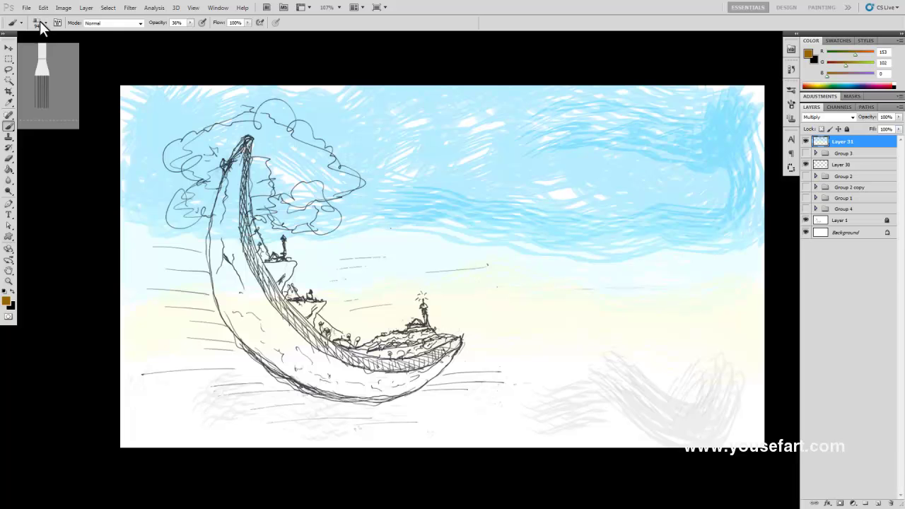
Paint ochre #996600 strokes along the crescent's left side, tip and bottom edge.
left_click(41, 22)
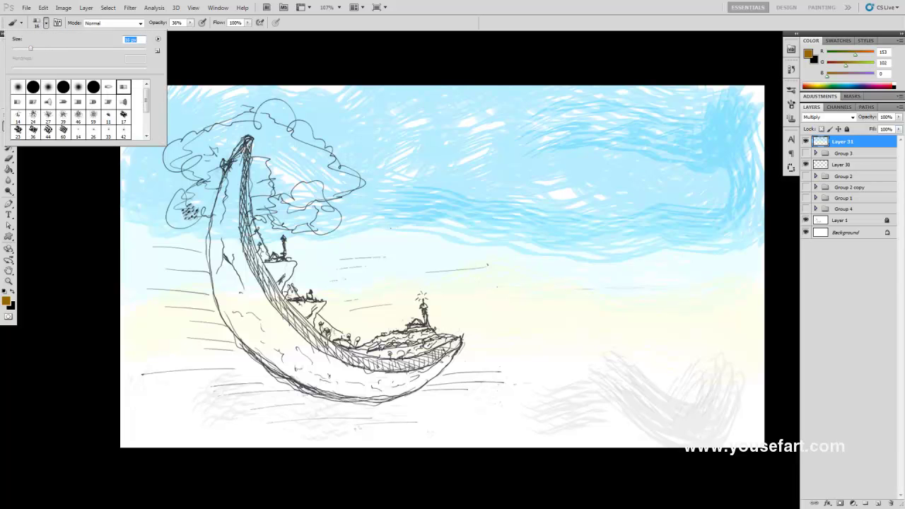
left_click_drag(225, 241, 229, 226)
left_click_drag(237, 173, 228, 226)
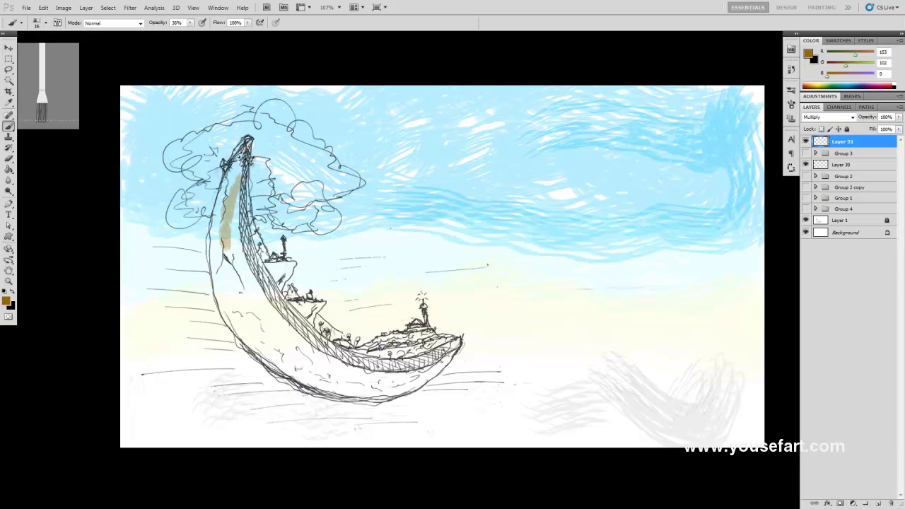
mouse_move(245, 141)
left_mouse_down()
mouse_move(216, 244)
mouse_move(244, 322)
mouse_move(290, 325)
mouse_move(357, 368)
mouse_move(428, 357)
left_mouse_up()
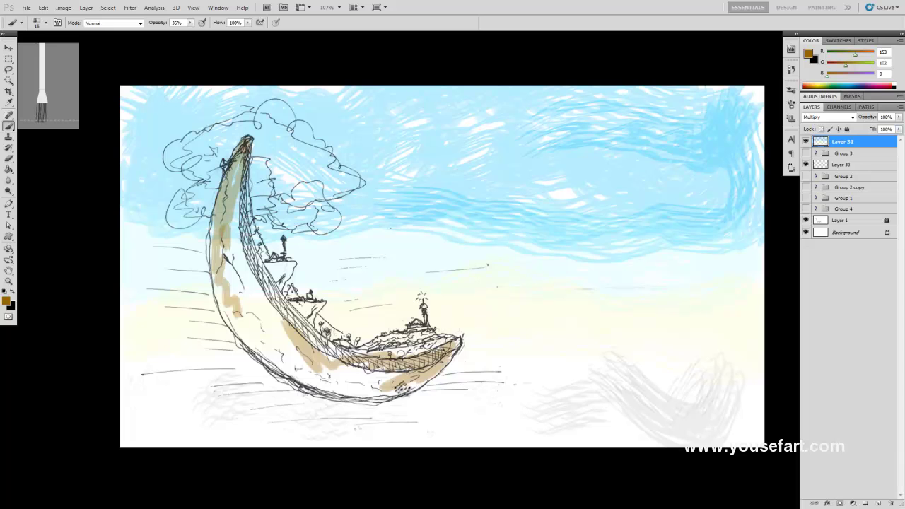
left_click_drag(385, 382, 302, 372)
left_click_drag(263, 340, 219, 277)
left_click_drag(283, 368, 283, 354)
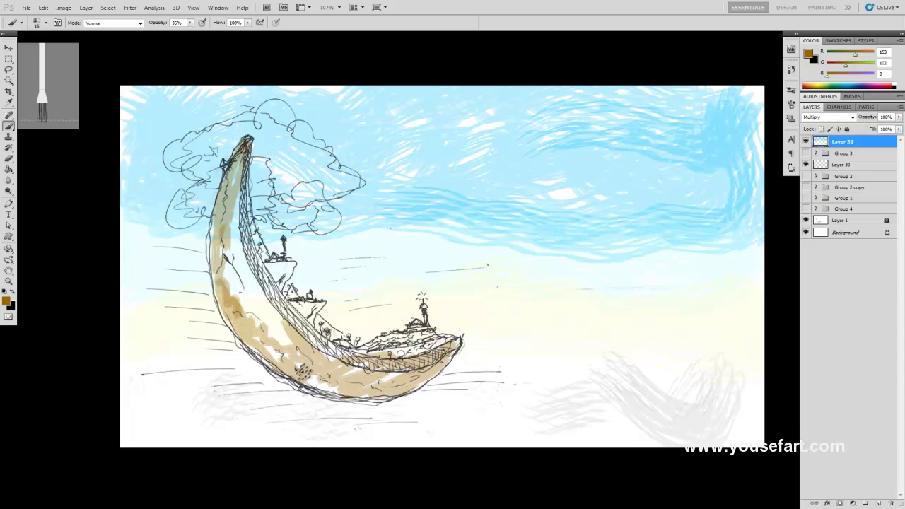
left_click_drag(262, 315, 253, 314)
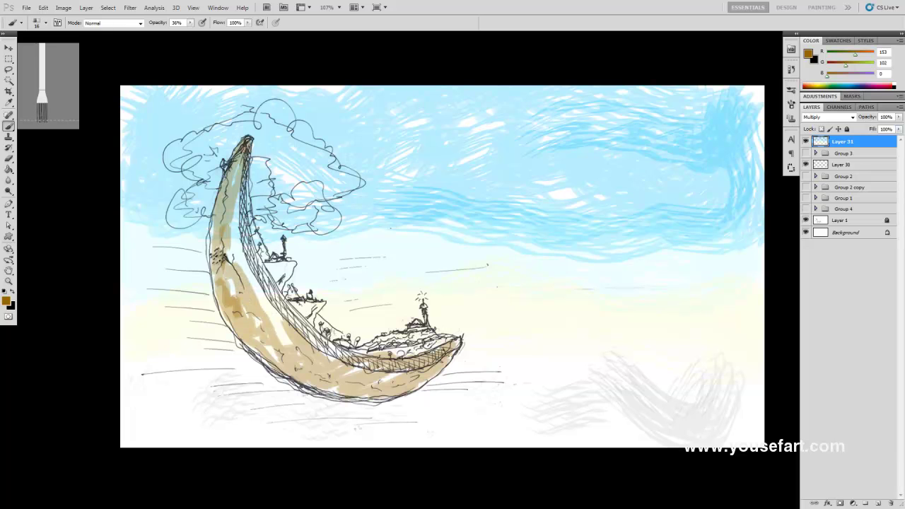
Deepen the ochre on the crescent's inner-left, lower band and underside with small hatching.
left_click_drag(238, 225, 228, 161)
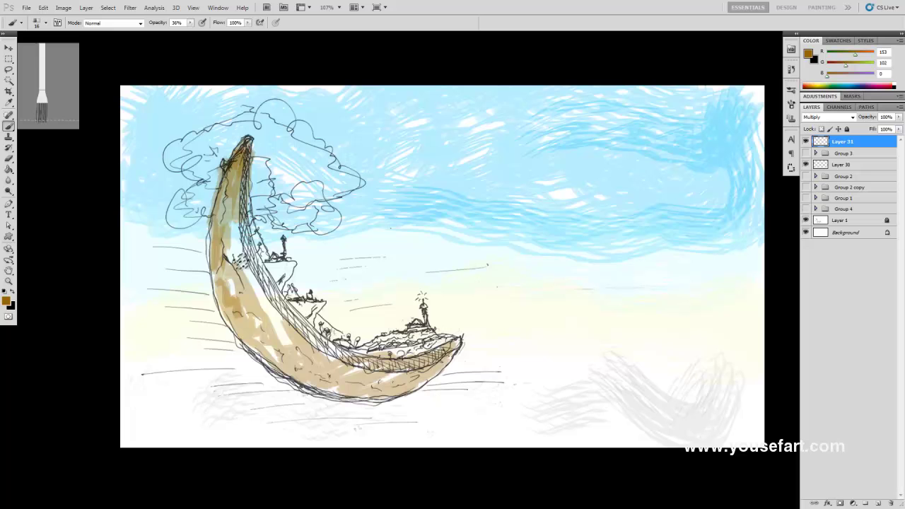
left_click_drag(241, 275, 268, 304)
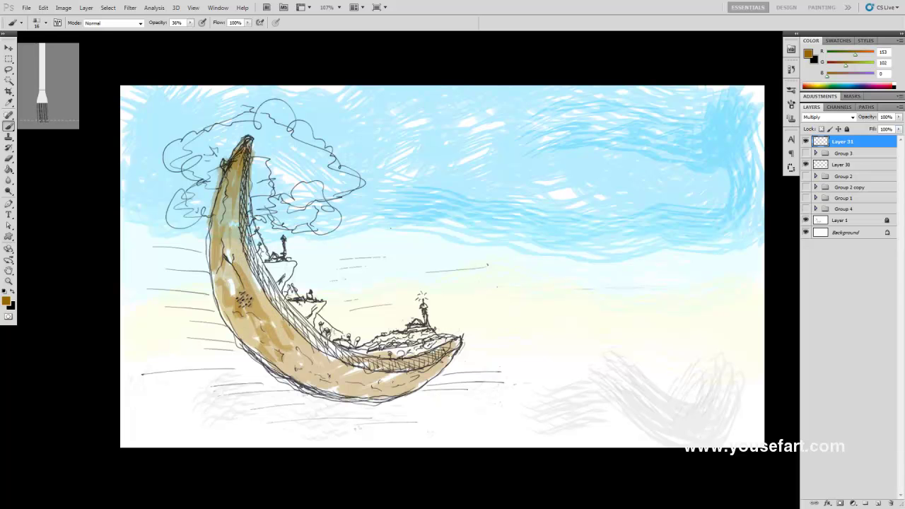
mouse_move(246, 310)
left_mouse_down()
mouse_move(255, 342)
mouse_move(417, 354)
mouse_move(399, 352)
mouse_move(368, 389)
left_mouse_up()
mouse_move(418, 364)
left_mouse_down()
mouse_move(385, 385)
mouse_move(336, 392)
left_mouse_up()
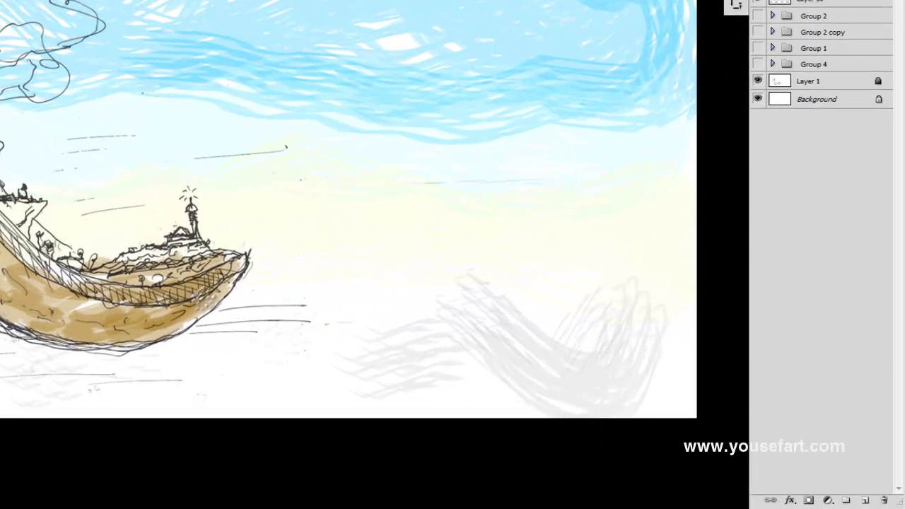
mouse_move(177, 325)
left_mouse_down()
mouse_move(42, 304)
mouse_move(10, 283)
mouse_move(7, 261)
left_mouse_up()
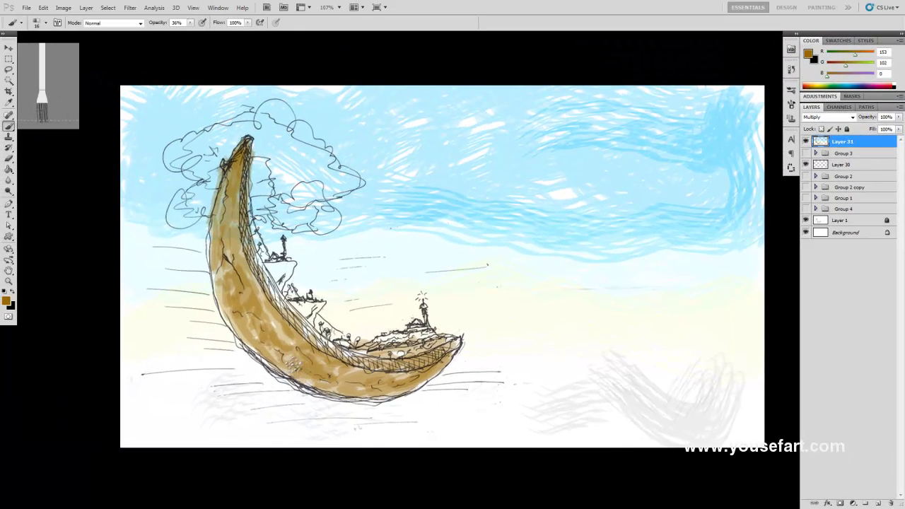
left_click_drag(292, 367, 322, 382)
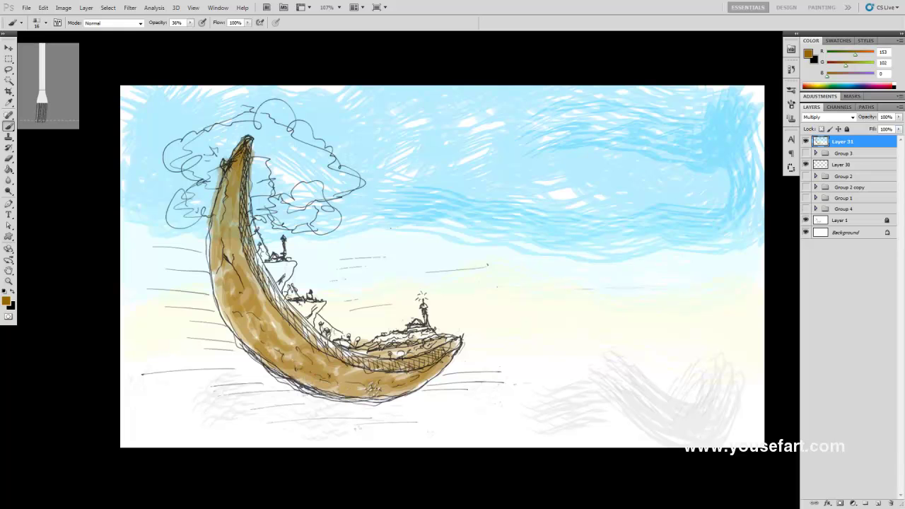
left_click_drag(247, 296, 257, 288)
left_click_drag(290, 315, 300, 323)
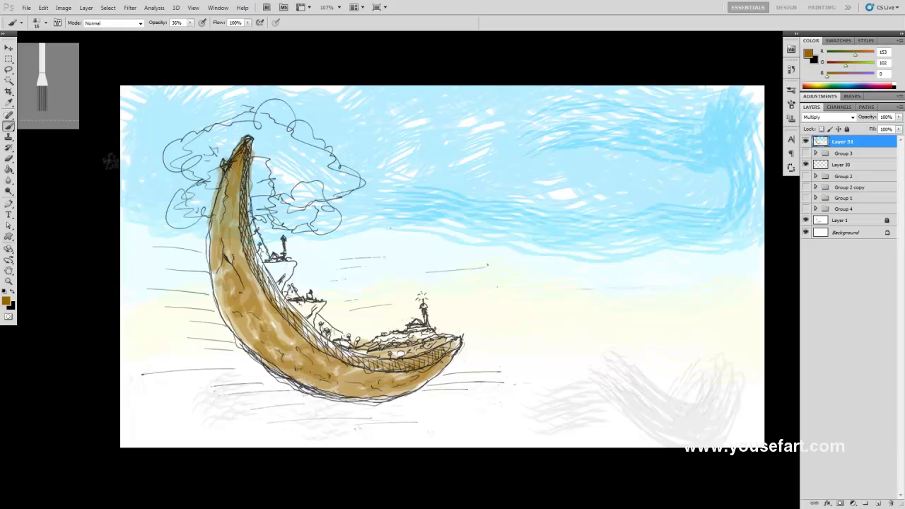
Shade the crescent's left side, lower band and inner rim with dark brown #663300.
left_click(5, 303)
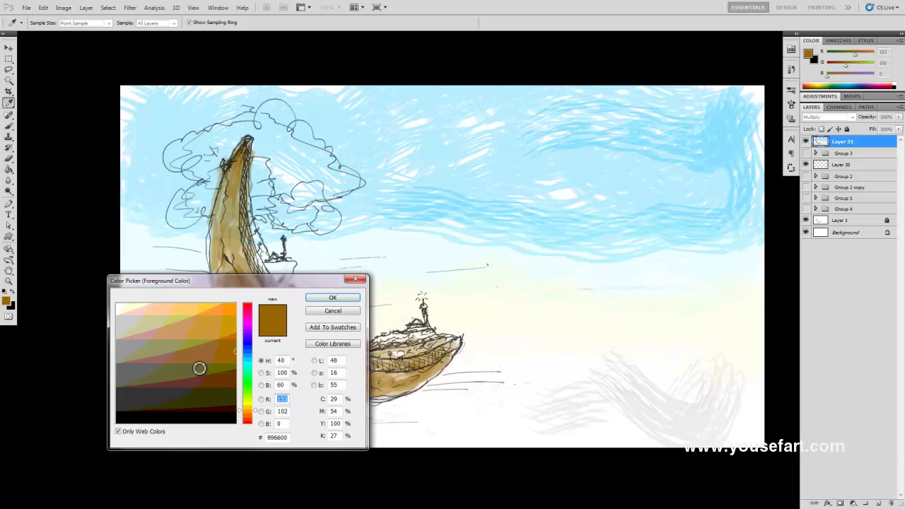
left_click(222, 381)
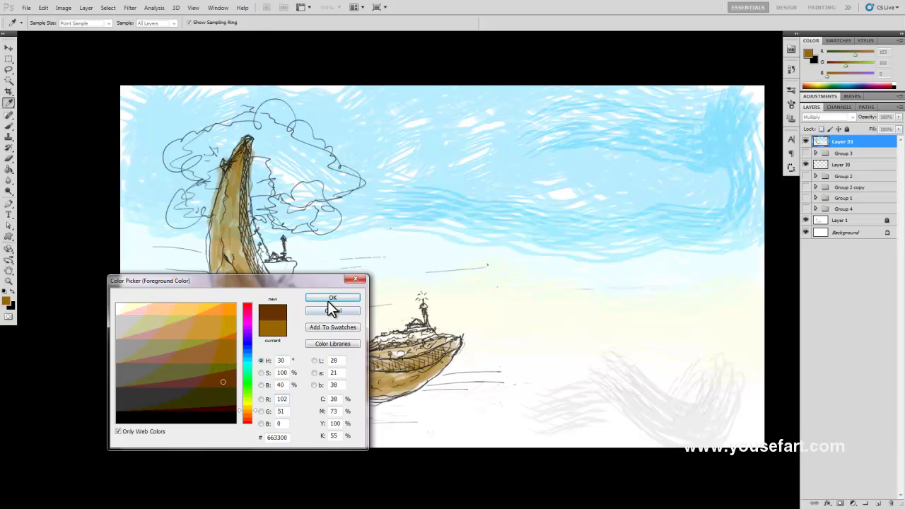
left_click(329, 299)
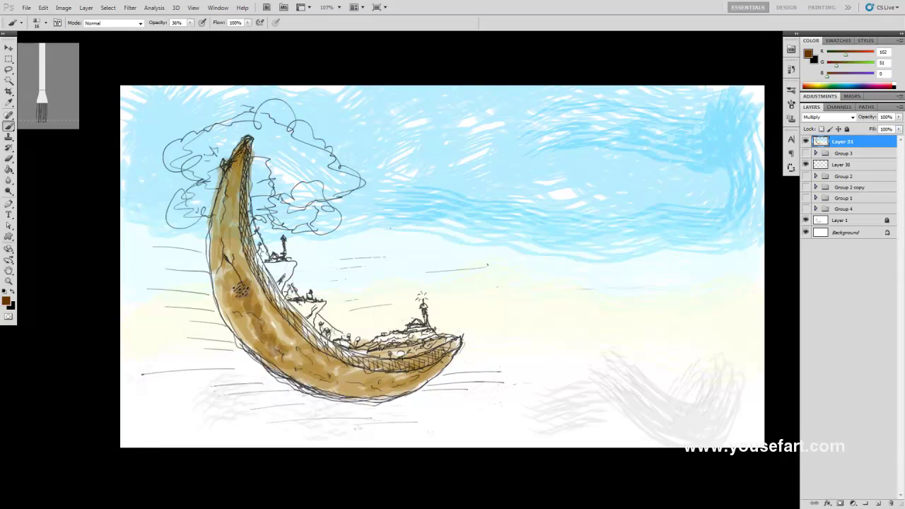
left_click_drag(241, 290, 231, 213)
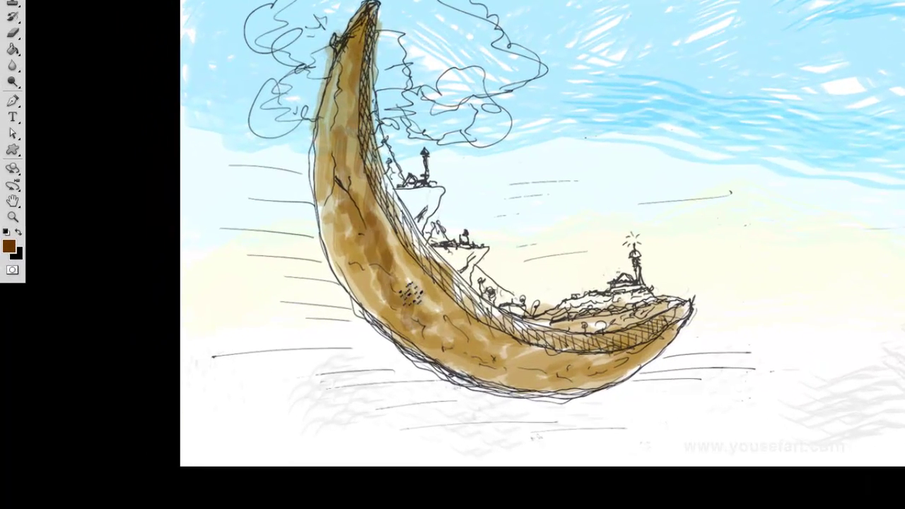
left_click_drag(286, 331, 294, 339)
mouse_move(495, 334)
left_mouse_down()
mouse_move(573, 357)
mouse_move(651, 329)
mouse_move(644, 343)
mouse_move(505, 334)
mouse_move(472, 270)
mouse_move(452, 258)
mouse_move(475, 256)
mouse_move(454, 261)
left_mouse_up()
mouse_move(396, 229)
left_mouse_down()
mouse_move(435, 183)
mouse_move(444, 226)
mouse_move(442, 187)
mouse_move(383, 145)
mouse_move(372, 120)
mouse_move(424, 233)
mouse_move(502, 318)
left_mouse_up()
left_click_drag(488, 283, 565, 333)
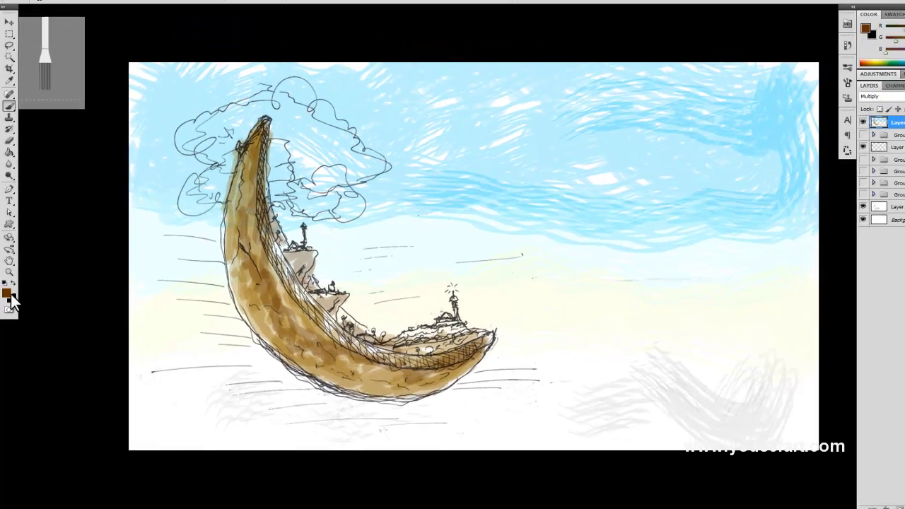
Return the foreground colour to ochre #996600.
left_click(7, 303)
left_click(219, 351)
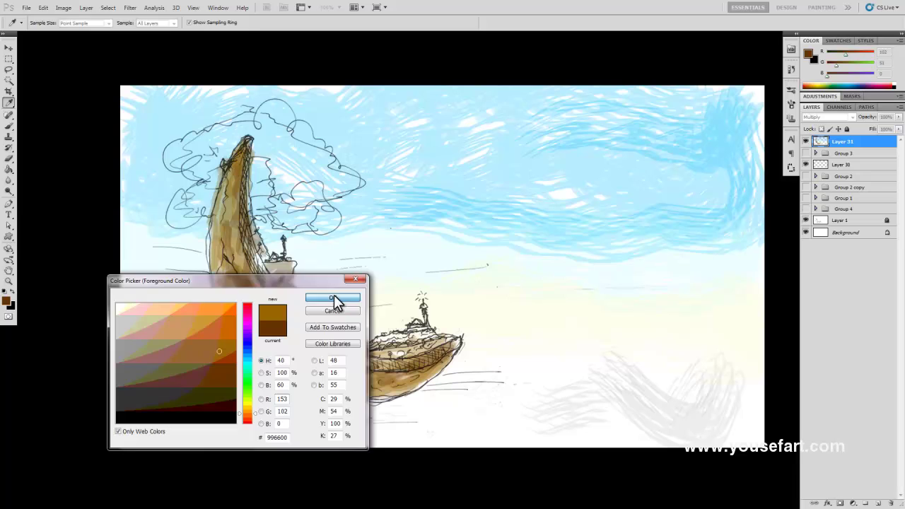
left_click(335, 299)
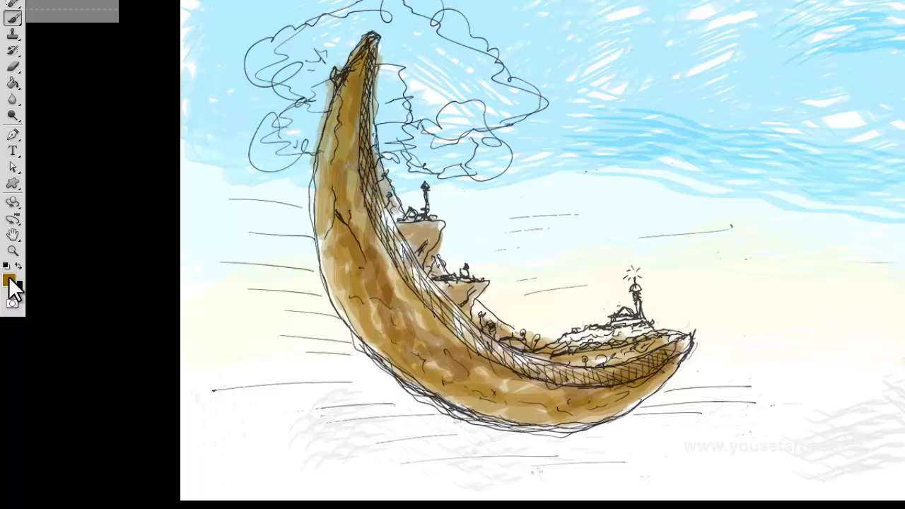
left_click(9, 282)
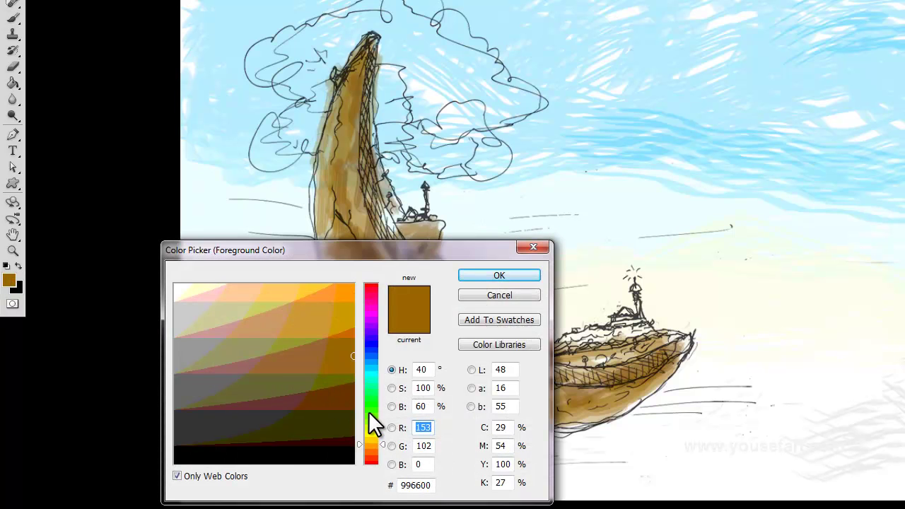
Choose grass green #339900 and paint it across the island's right top and inner rim.
left_click(370, 415)
left_click(344, 431)
left_click(345, 366)
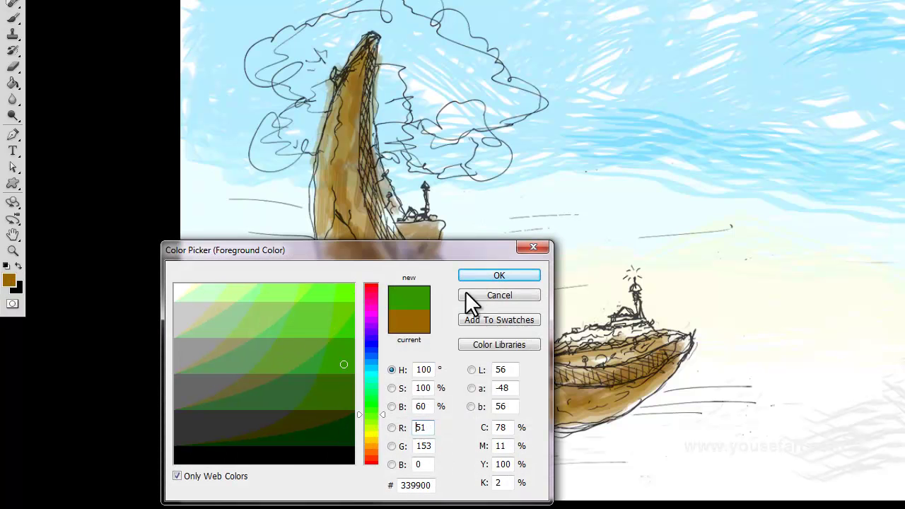
left_click(485, 277)
mouse_move(689, 329)
left_mouse_down()
mouse_move(538, 347)
mouse_move(615, 354)
mouse_move(537, 373)
mouse_move(615, 374)
mouse_move(664, 353)
mouse_move(545, 368)
mouse_move(449, 304)
left_mouse_up()
mouse_move(481, 338)
left_mouse_down()
mouse_move(442, 291)
mouse_move(488, 327)
mouse_move(413, 246)
mouse_move(381, 187)
mouse_move(443, 278)
left_mouse_up()
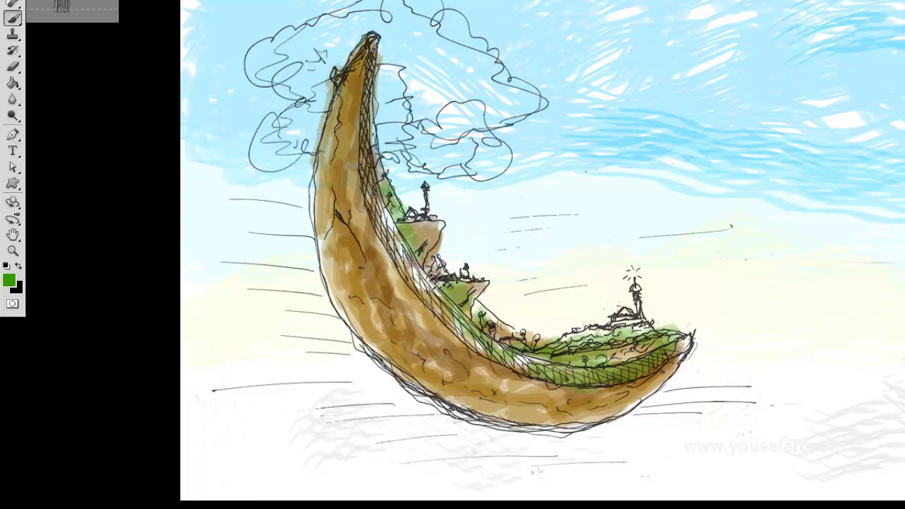
Paint green on the upper tip, undo the unwanted rim stroke, and dab green patches on the hull.
left_click_drag(342, 75, 351, 42)
mouse_move(333, 106)
left_mouse_down()
mouse_move(367, 57)
mouse_move(392, 241)
mouse_move(431, 296)
mouse_move(374, 67)
left_mouse_up()
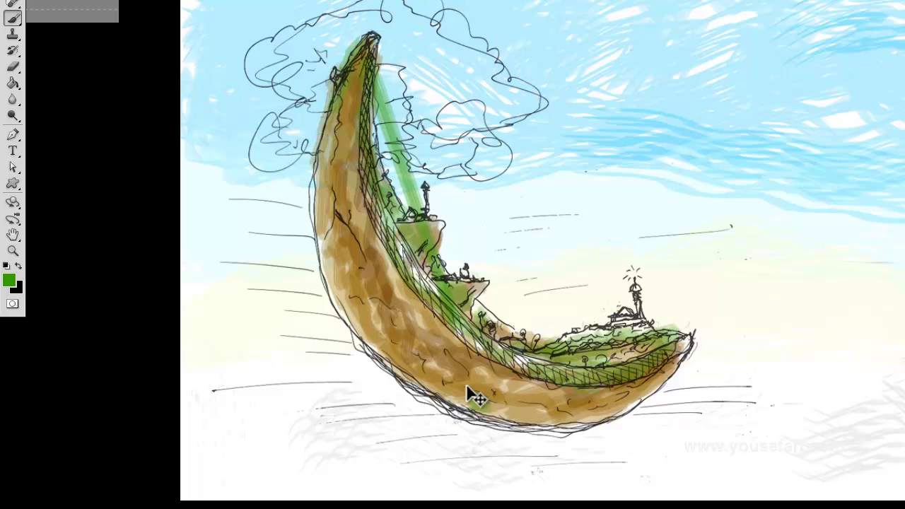
key("ctrl+z")
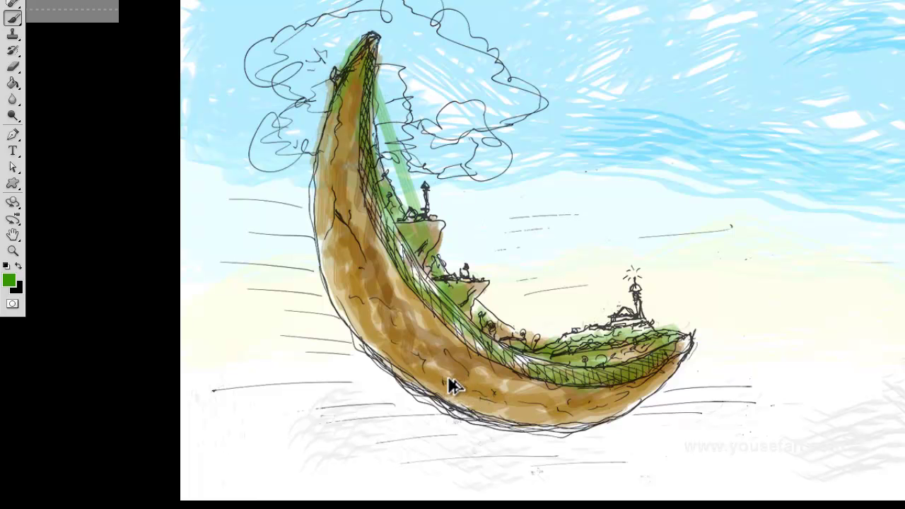
key("ctrl+z")
left_click_drag(387, 322, 382, 304)
left_click_drag(498, 389, 523, 392)
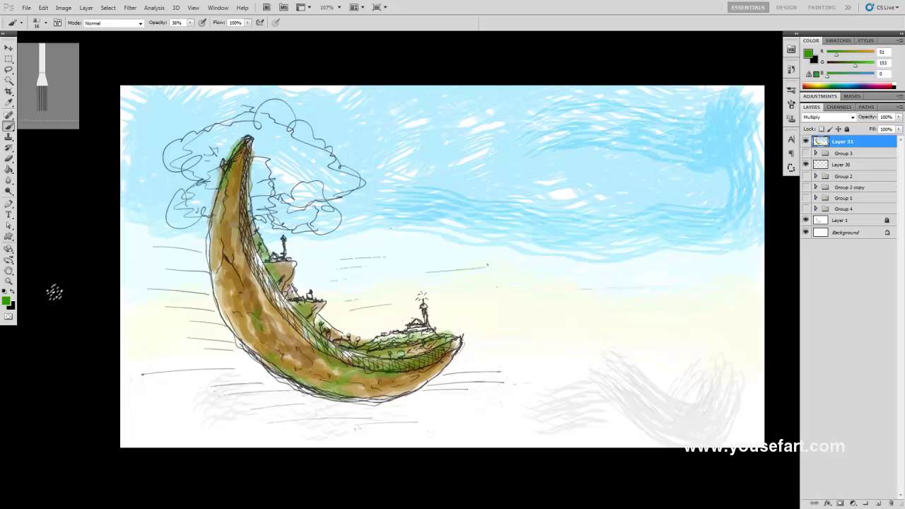
Switch to darker green #336600 and shade the cliff slope, the ridge up to the tip, and the lower hull.
left_click(7, 304)
left_click_drag(221, 377, 236, 401)
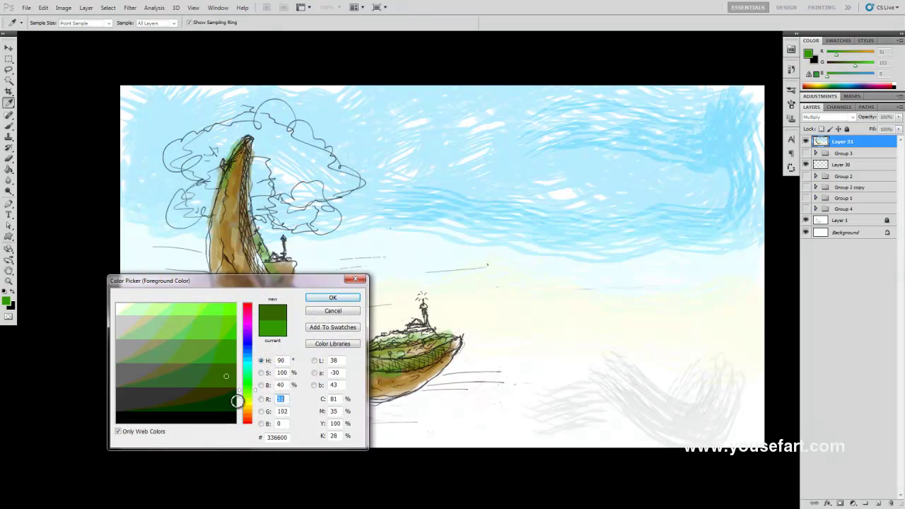
left_click(338, 297)
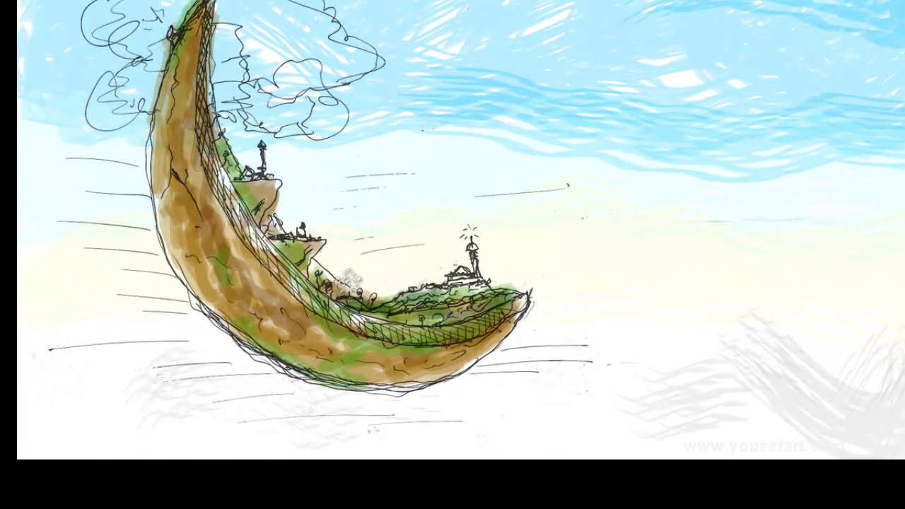
mouse_move(350, 284)
left_mouse_down()
mouse_move(315, 279)
mouse_move(276, 230)
mouse_move(311, 282)
left_mouse_up()
mouse_move(276, 229)
left_mouse_down()
mouse_move(333, 272)
mouse_move(287, 247)
left_mouse_up()
left_click_drag(248, 191, 228, 212)
mouse_move(290, 226)
left_mouse_down()
mouse_move(233, 169)
mouse_move(201, 46)
left_mouse_up()
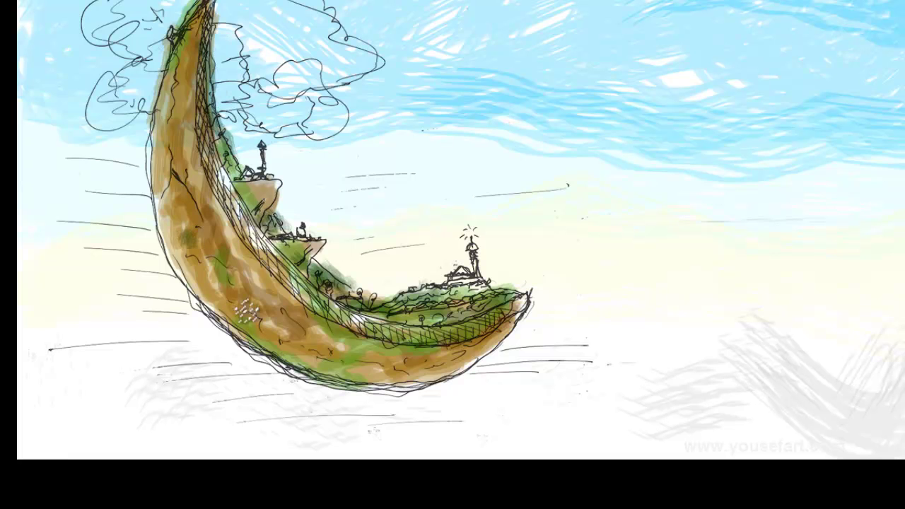
mouse_move(307, 330)
left_mouse_down()
mouse_move(338, 352)
mouse_move(325, 364)
mouse_move(349, 364)
mouse_move(335, 357)
left_mouse_up()
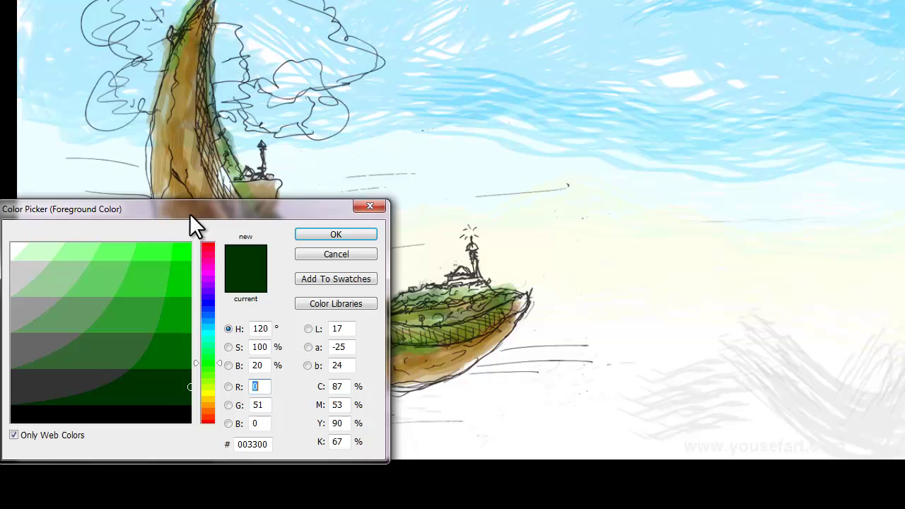
Set the foreground colour to very dark red #330000.
left_click_drag(148, 384, 169, 415)
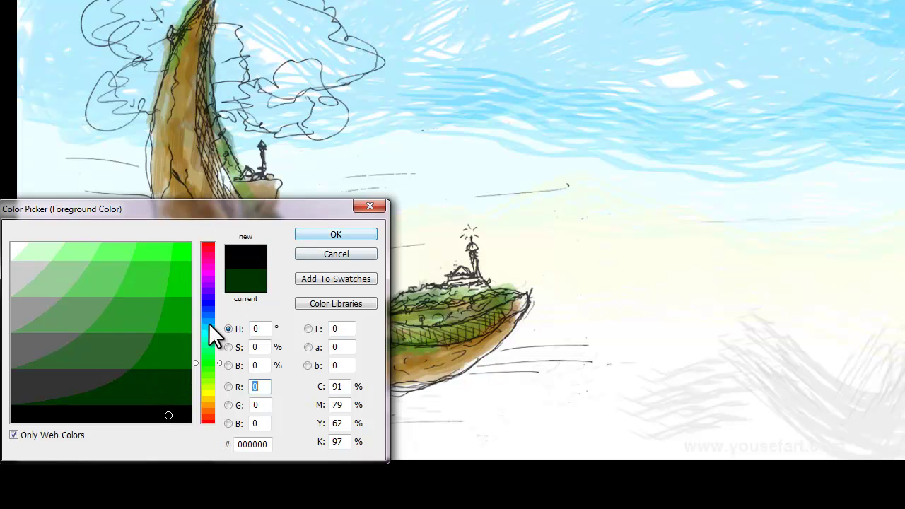
left_click(317, 235)
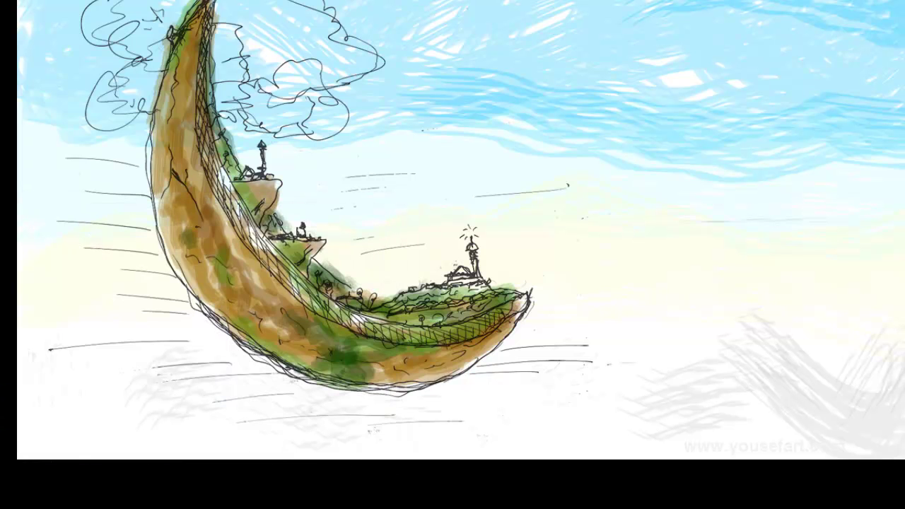
left_click(212, 408)
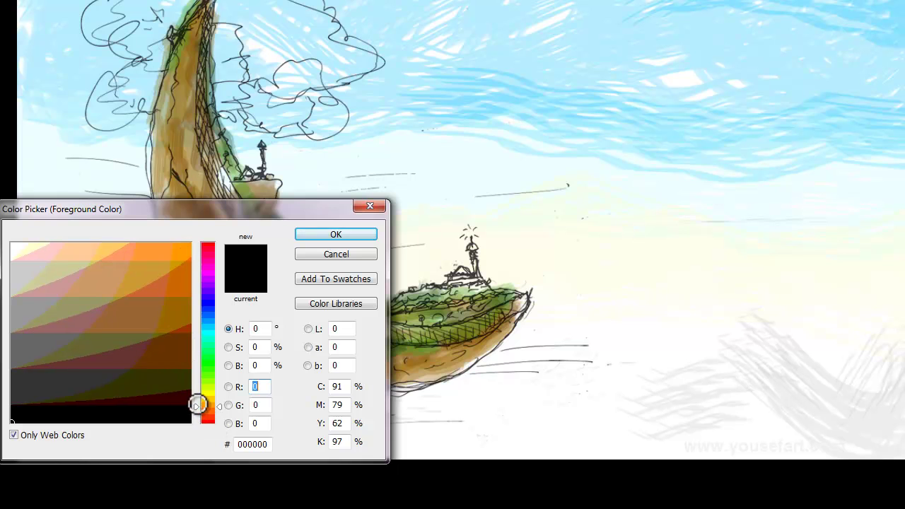
left_click(186, 402)
left_click(309, 236)
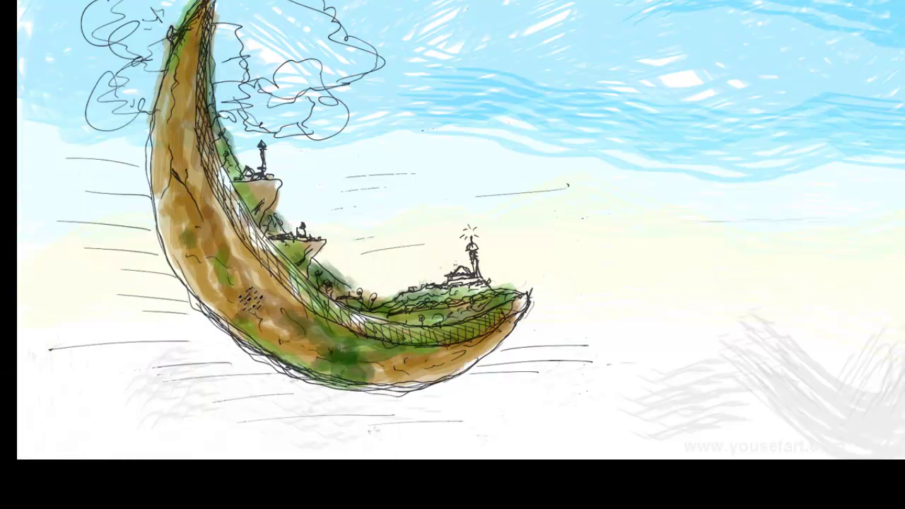
Shade the island's lower edge, upper-left side and inner valley in dark red-brown.
mouse_move(400, 364)
left_mouse_down()
mouse_move(449, 364)
mouse_move(520, 325)
left_mouse_up()
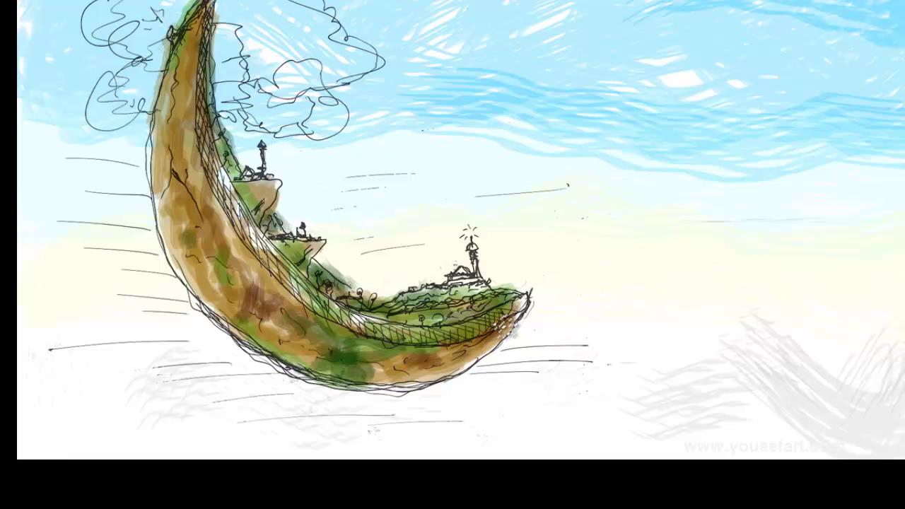
left_click_drag(453, 367, 505, 340)
left_click_drag(182, 177, 149, 189)
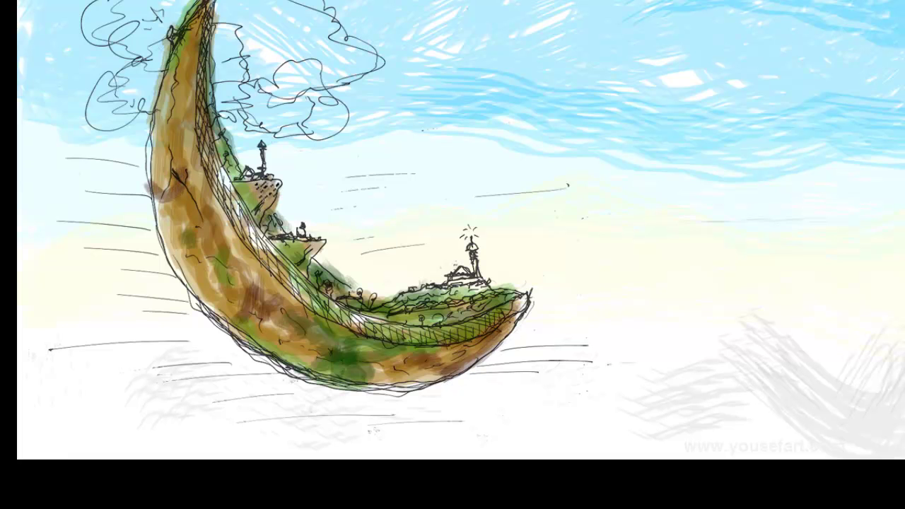
left_click_drag(178, 103, 189, 21)
left_click_drag(170, 82, 156, 159)
left_click_drag(238, 265, 283, 286)
mouse_move(247, 222)
left_mouse_down()
mouse_move(350, 322)
mouse_move(410, 339)
mouse_move(452, 315)
mouse_move(502, 304)
mouse_move(415, 312)
mouse_move(363, 304)
left_mouse_up()
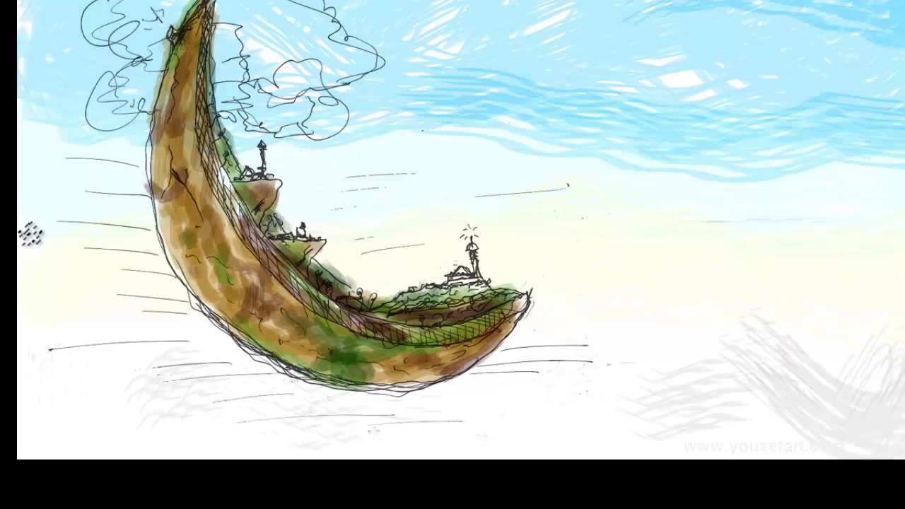
Choose golden yellow #FFCC00 and dab highlights on the cliff below the tower.
left_click(210, 414)
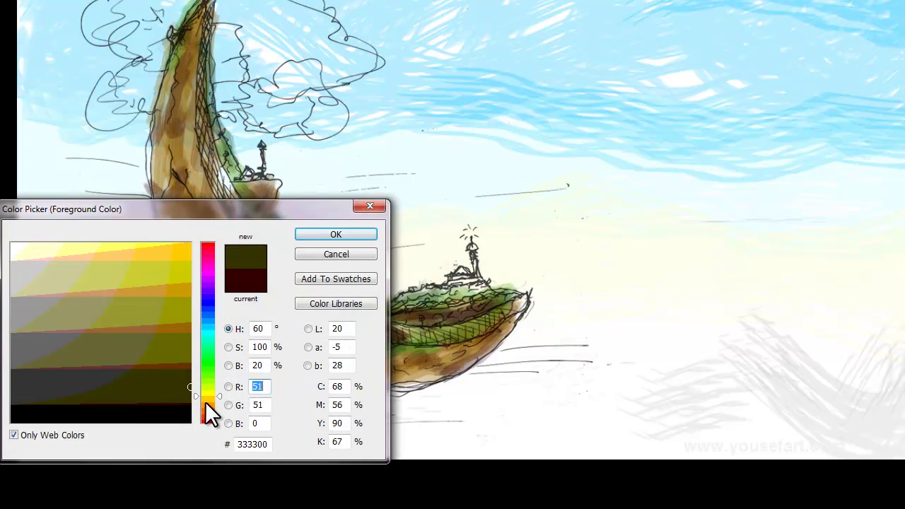
left_click(188, 259)
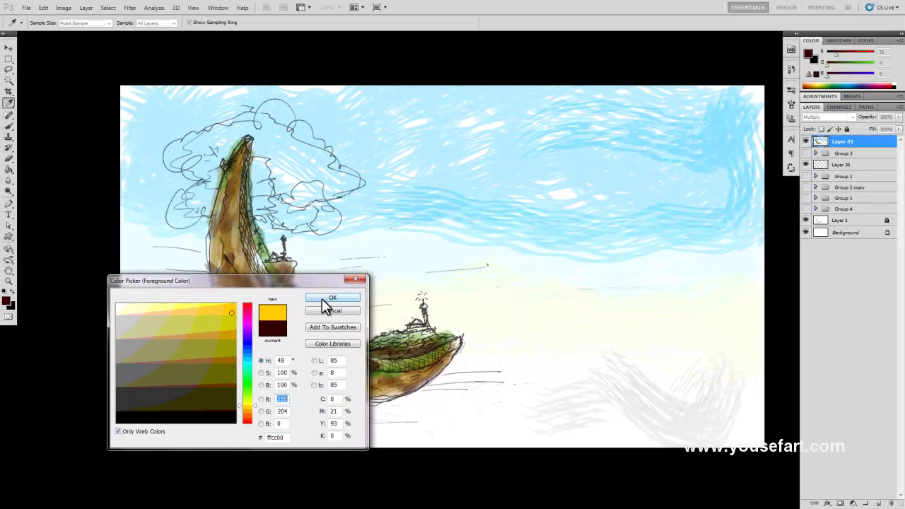
left_click(322, 298)
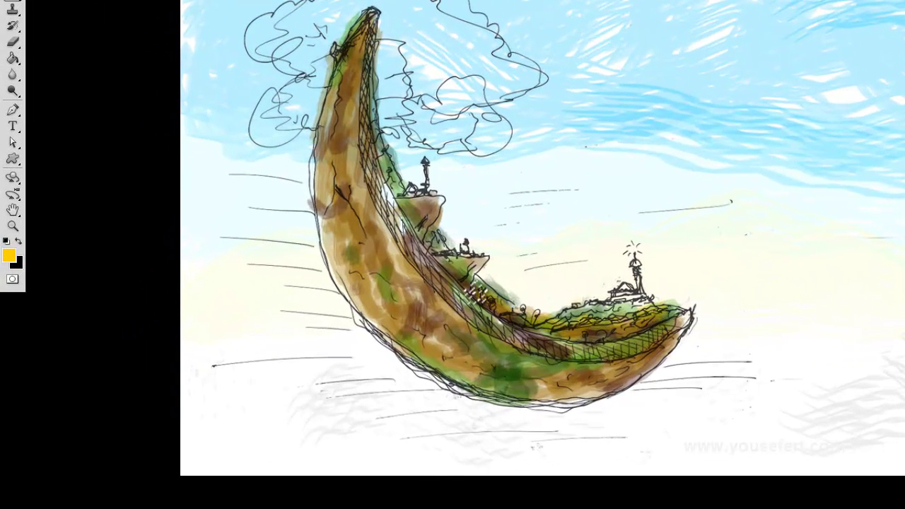
mouse_move(428, 212)
left_mouse_down()
mouse_move(411, 202)
mouse_move(415, 185)
mouse_move(374, 97)
mouse_move(385, 11)
left_mouse_up()
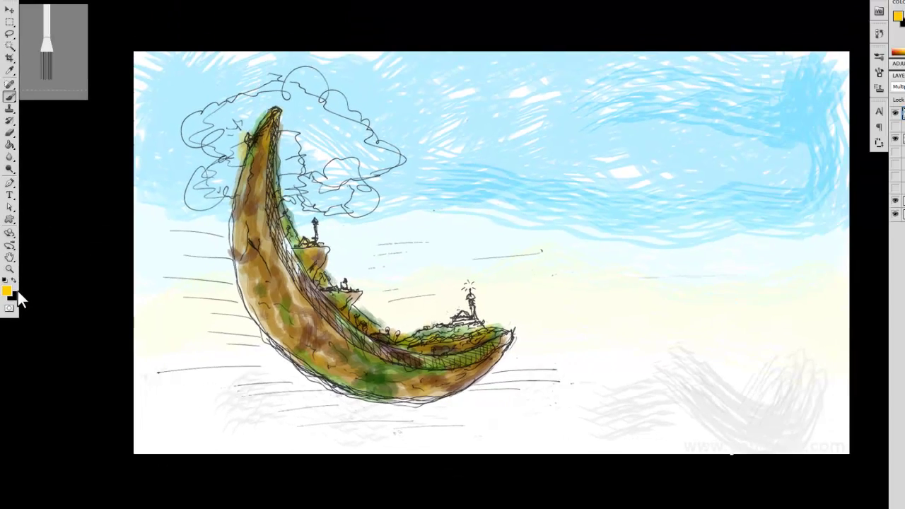
left_click(8, 302)
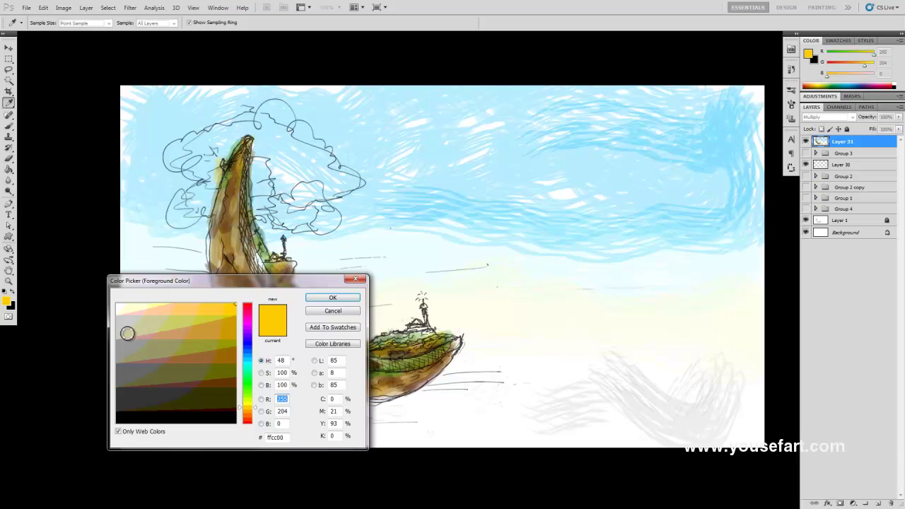
Set white as the foreground, pick a bristle brush tip and try it on the canvas.
left_click(124, 307)
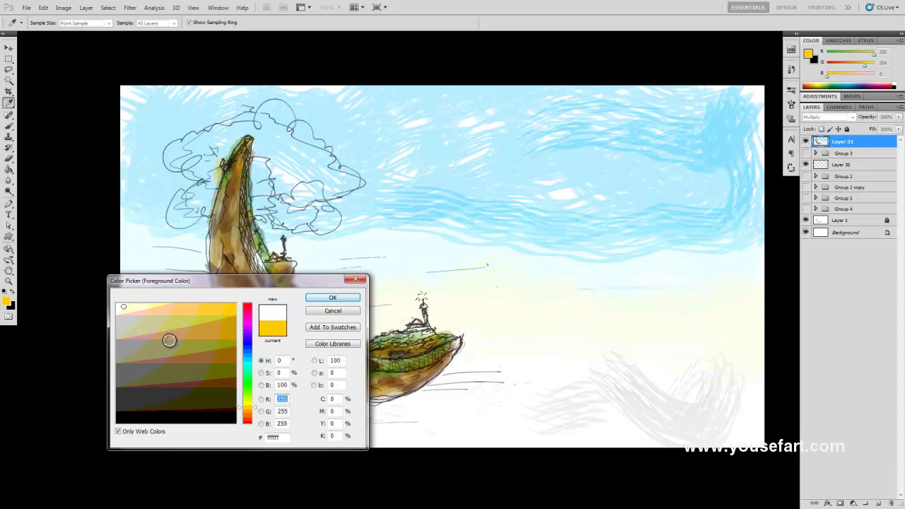
left_click(318, 300)
key("b")
left_click(42, 24)
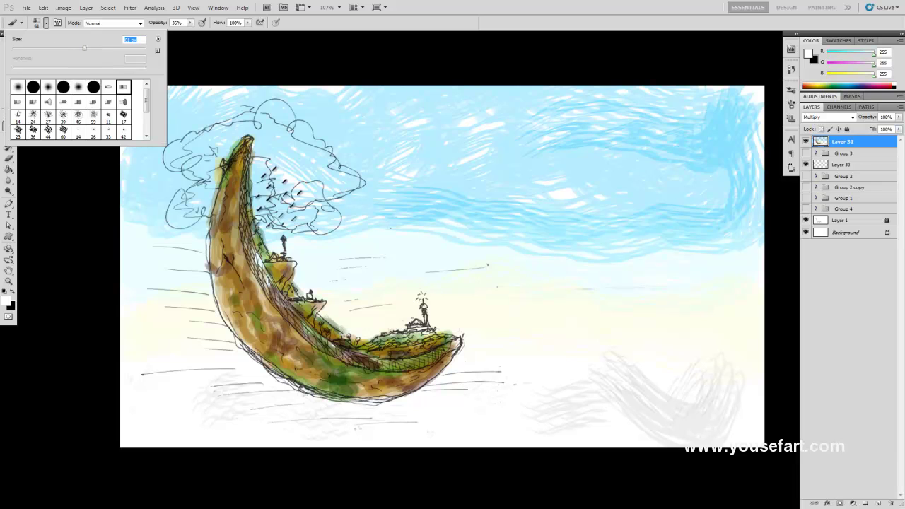
key("Return")
mouse_move(311, 150)
left_mouse_down()
mouse_move(277, 173)
mouse_move(185, 173)
left_mouse_up()
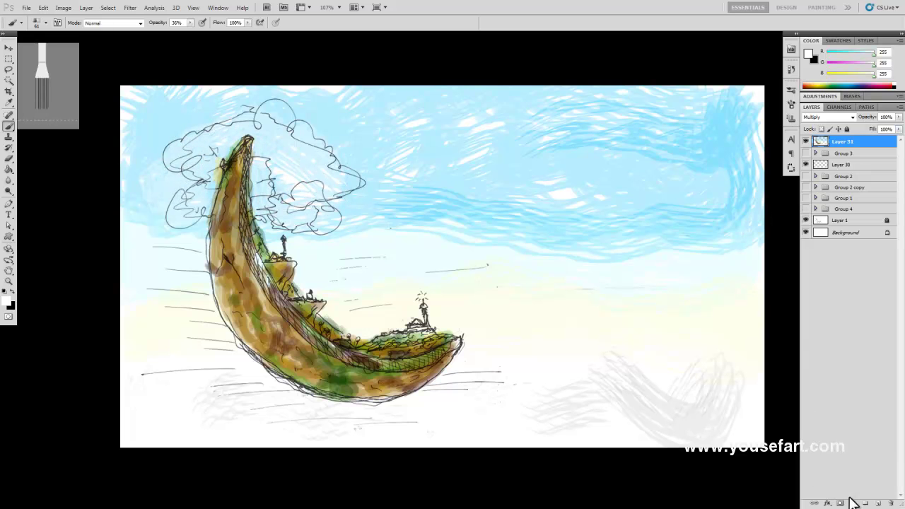
On a new Layer 32, raise the opacity slightly and paint white over the cloud.
left_click(880, 503)
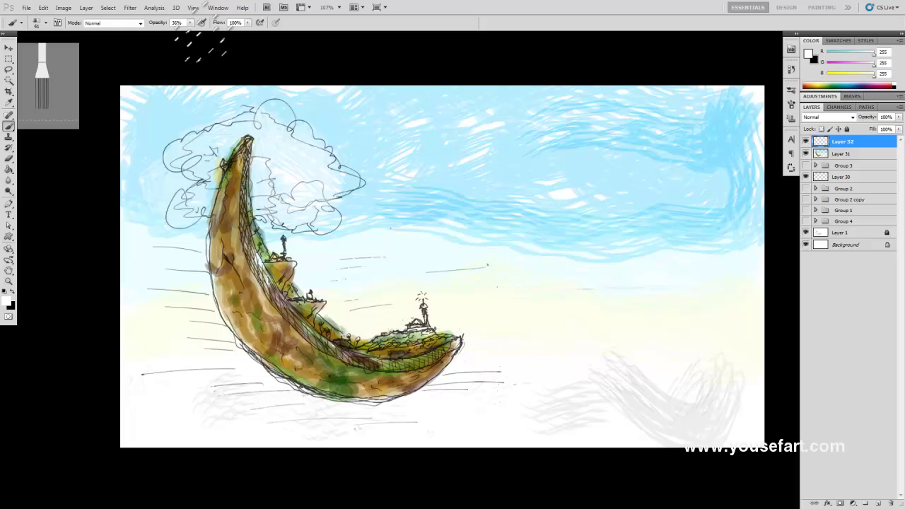
left_click_drag(206, 32, 208, 32)
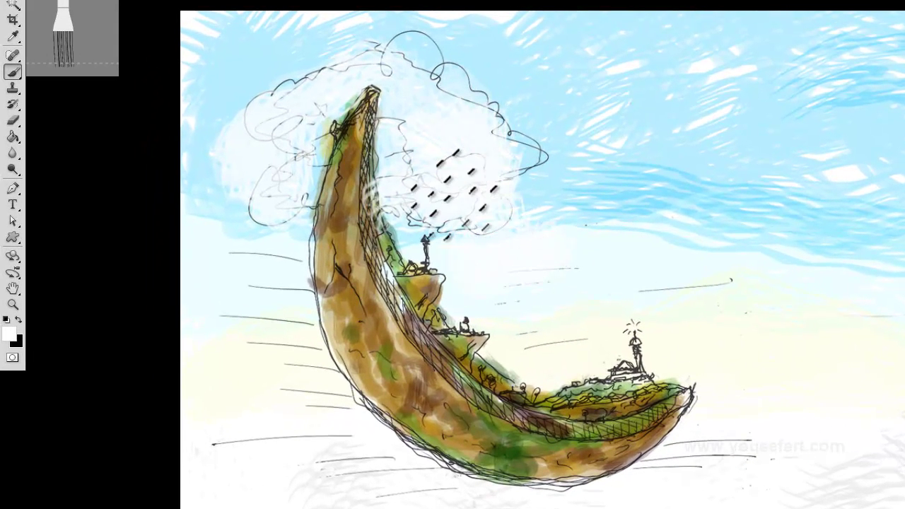
mouse_move(244, 211)
left_mouse_down()
mouse_move(242, 111)
mouse_move(363, 50)
mouse_move(434, 121)
mouse_move(463, 201)
mouse_move(414, 182)
mouse_move(405, 125)
left_mouse_up()
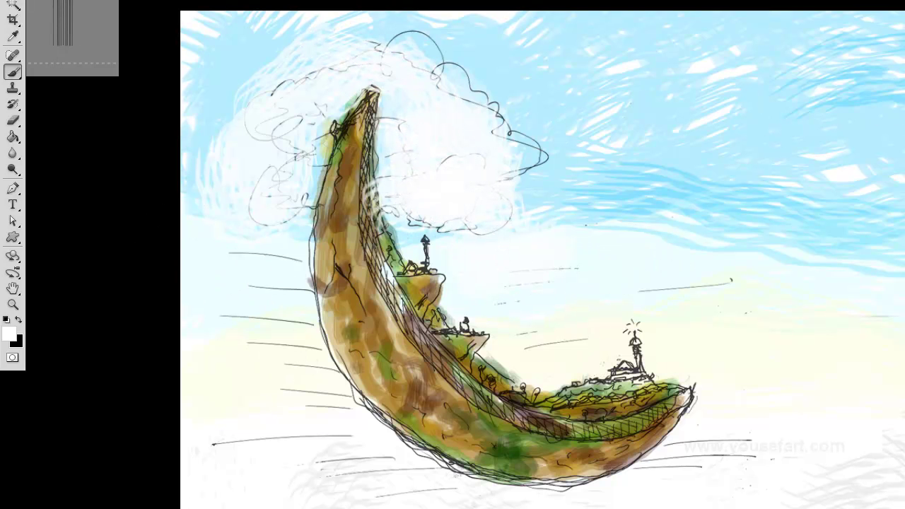
Select the Blur tool and set its brush size to 175 px at 50% strength.
left_click(13, 153)
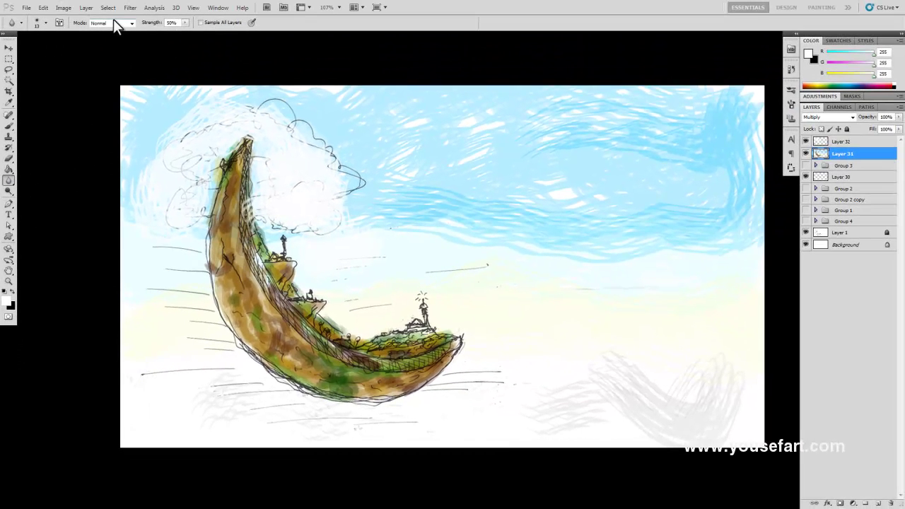
left_click(132, 23)
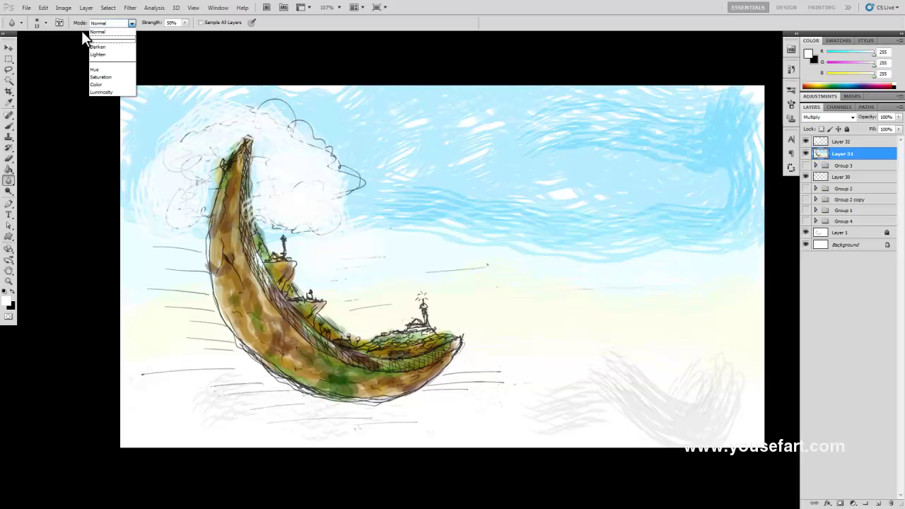
left_click(47, 23)
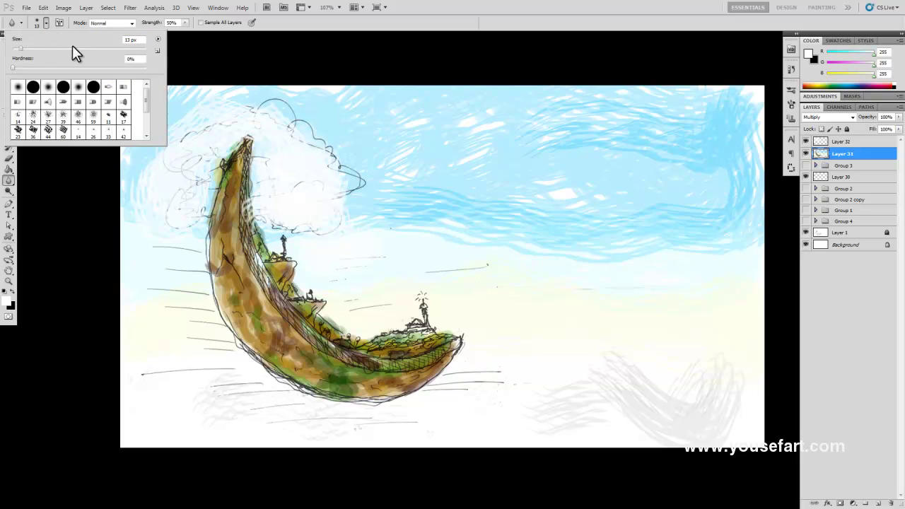
key("Return")
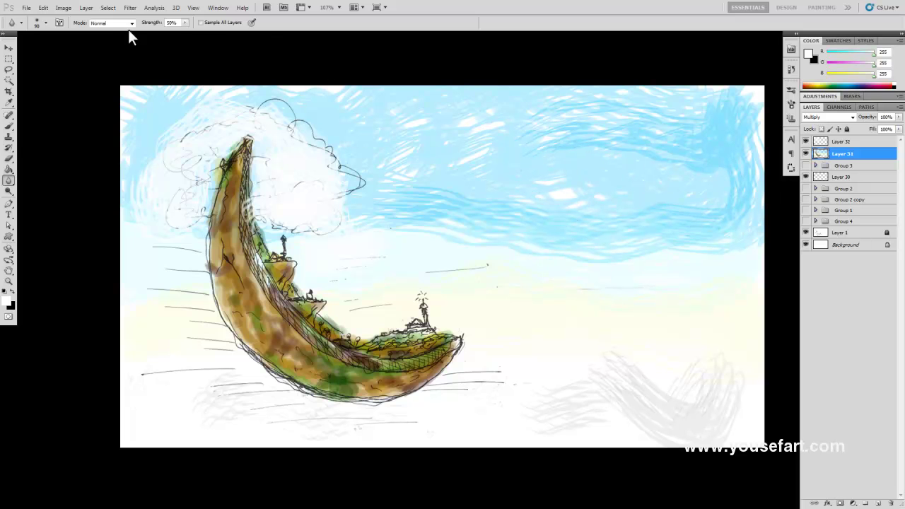
left_click(46, 23)
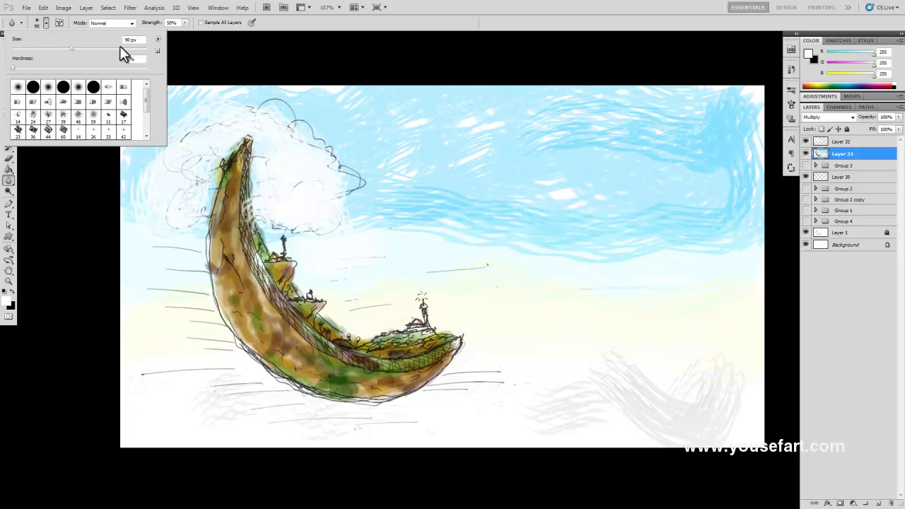
left_click(495, 149)
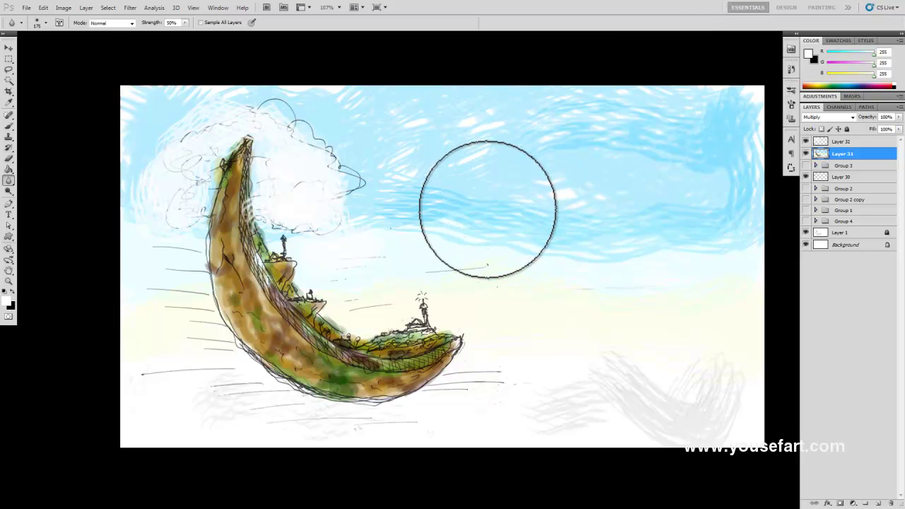
scroll(487, 209, "down", 1)
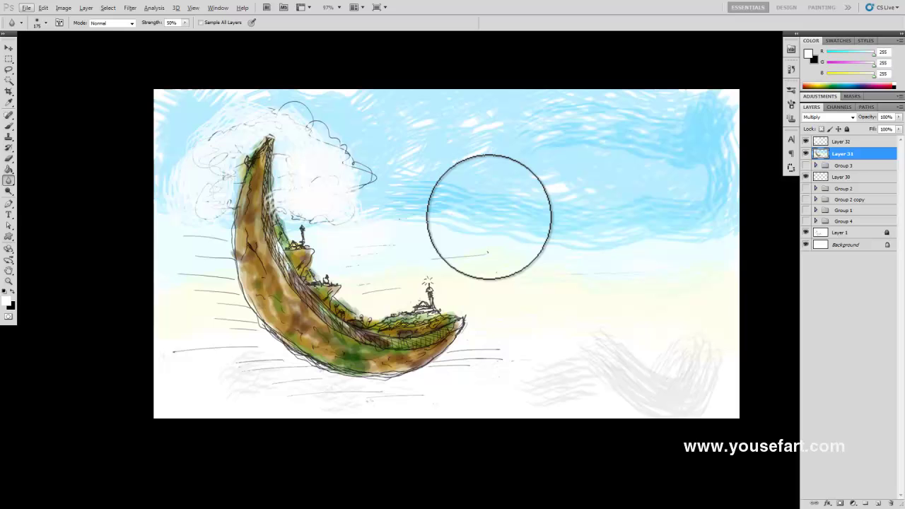
scroll(439, 205, "down", 3)
scroll(384, 239, "down", 3)
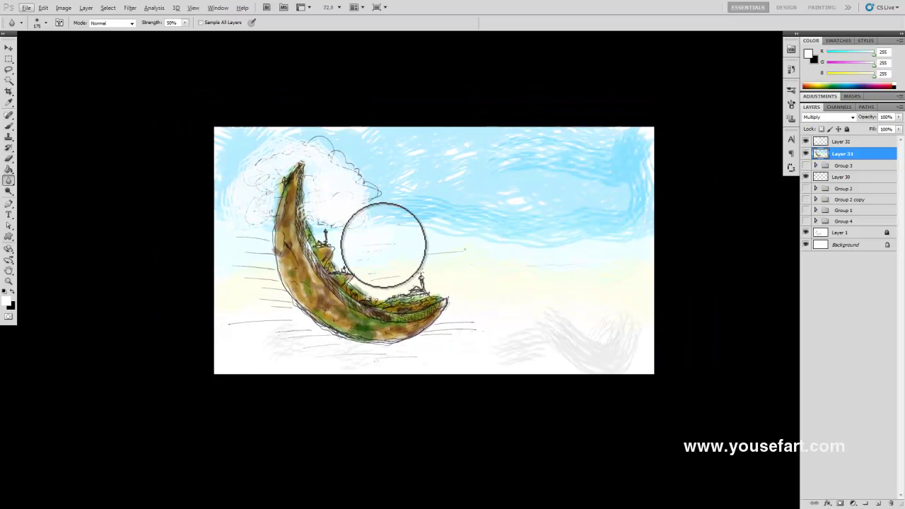
scroll(382, 254, "down", 3)
scroll(380, 269, "down", 2)
scroll(382, 267, "down", 3)
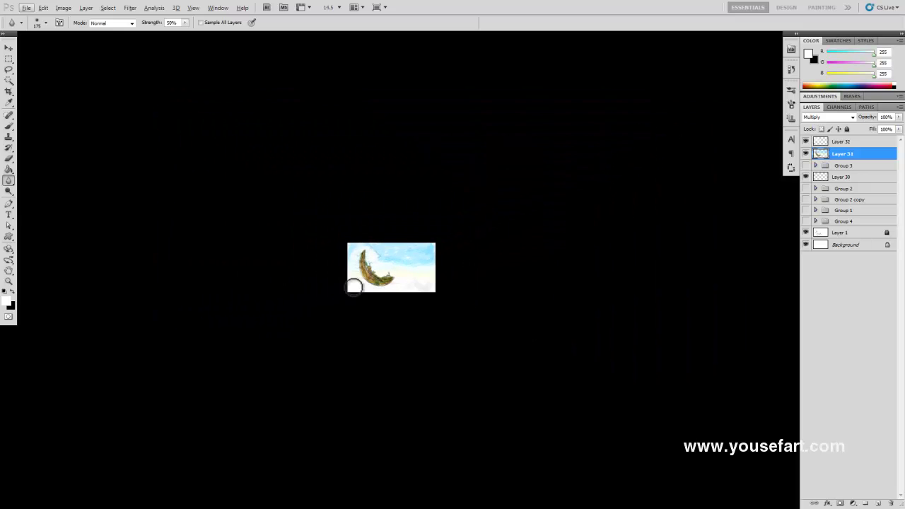
scroll(369, 278, "up", 1)
scroll(371, 276, "up", 4)
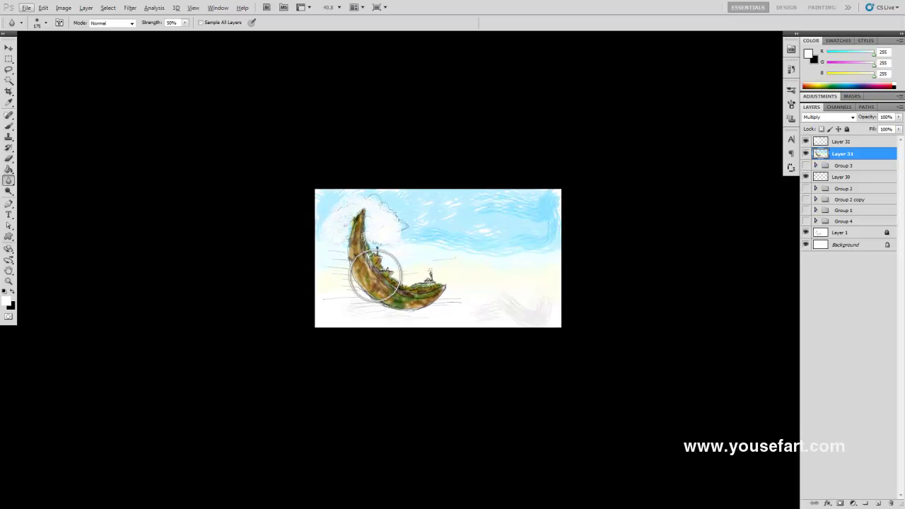
scroll(374, 275, "up", 1)
scroll(377, 274, "up", 1)
scroll(376, 274, "down", 1)
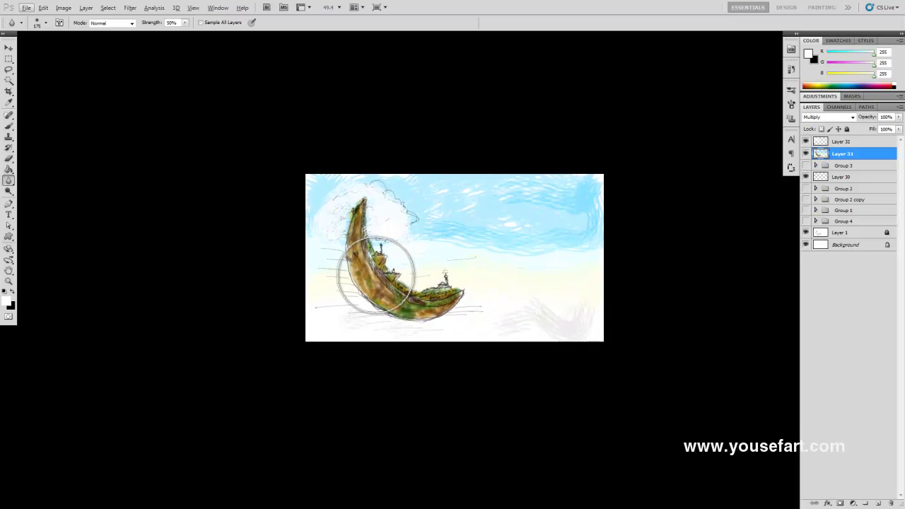
scroll(375, 276, "up", 2)
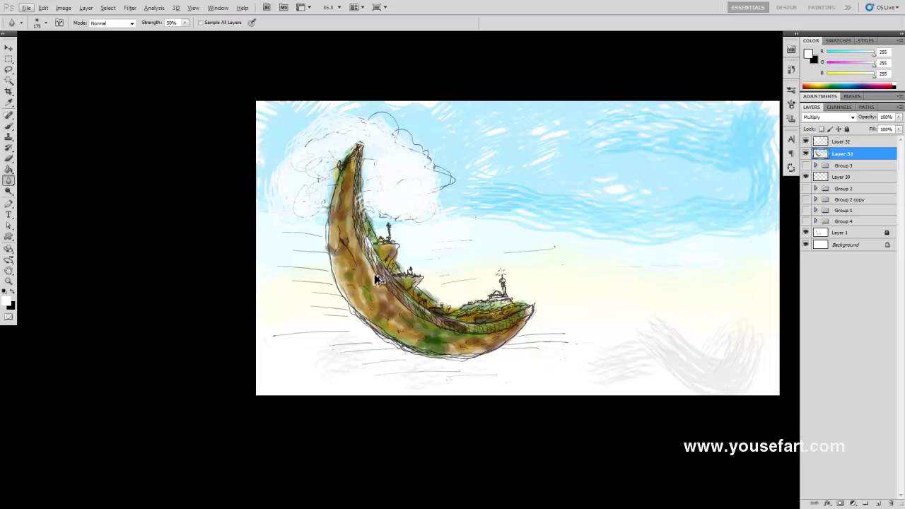
scroll(374, 276, "up", 1)
scroll(366, 285, "up", 1)
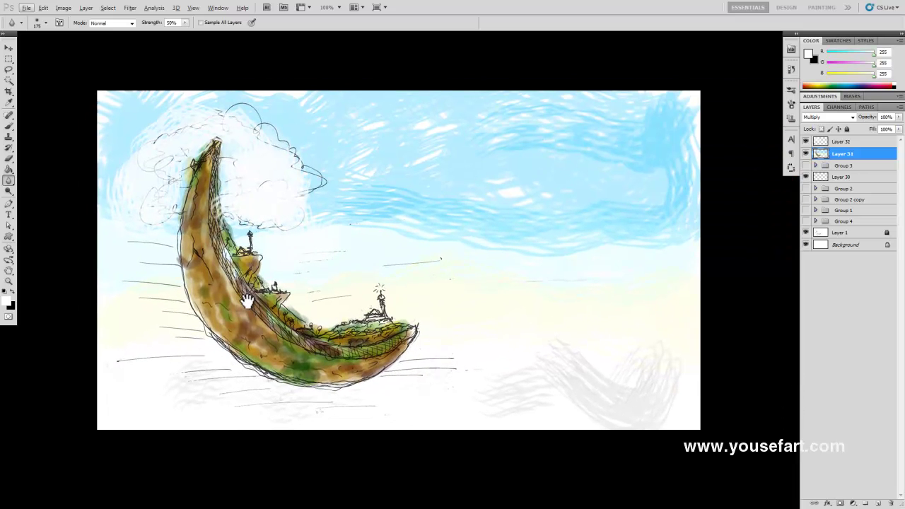
scroll(248, 301, "up", 1)
scroll(251, 306, "up", 1)
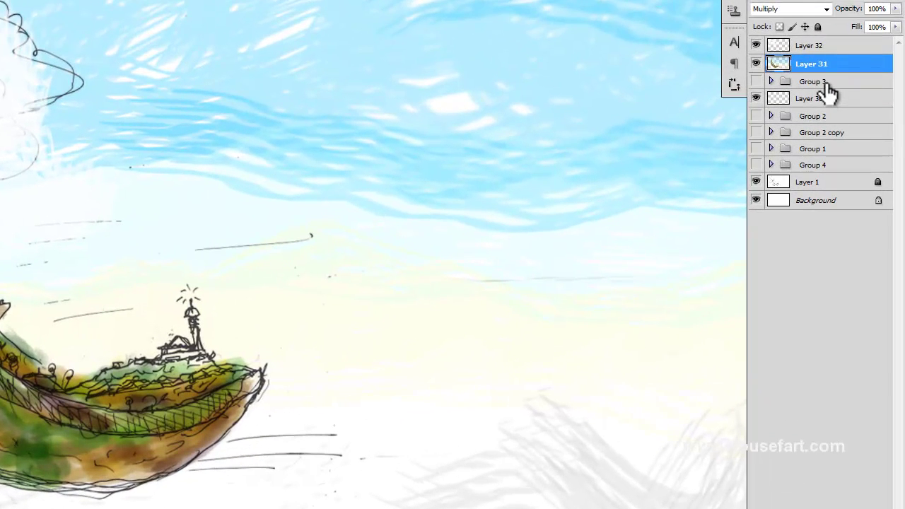
Bring Group 3 to the top of the layer stack and turn its visibility on.
left_click(825, 84)
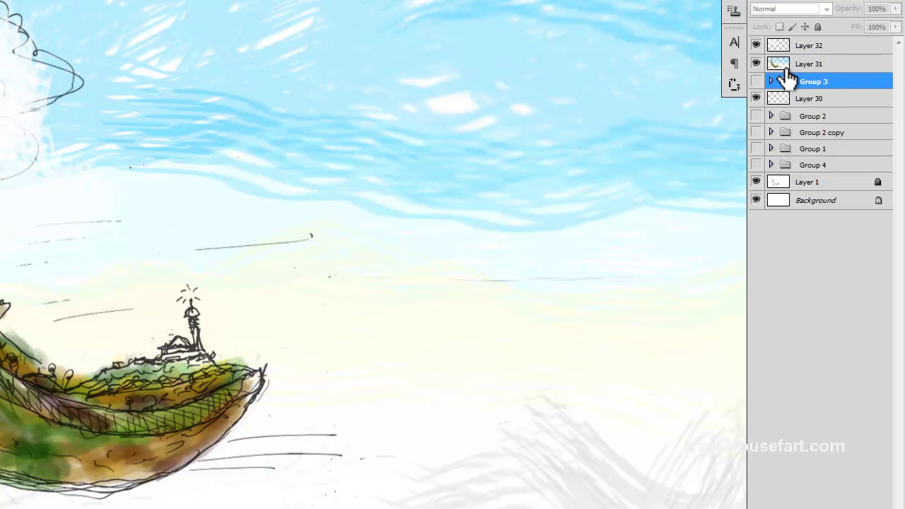
key("ctrl+shift+bracketright")
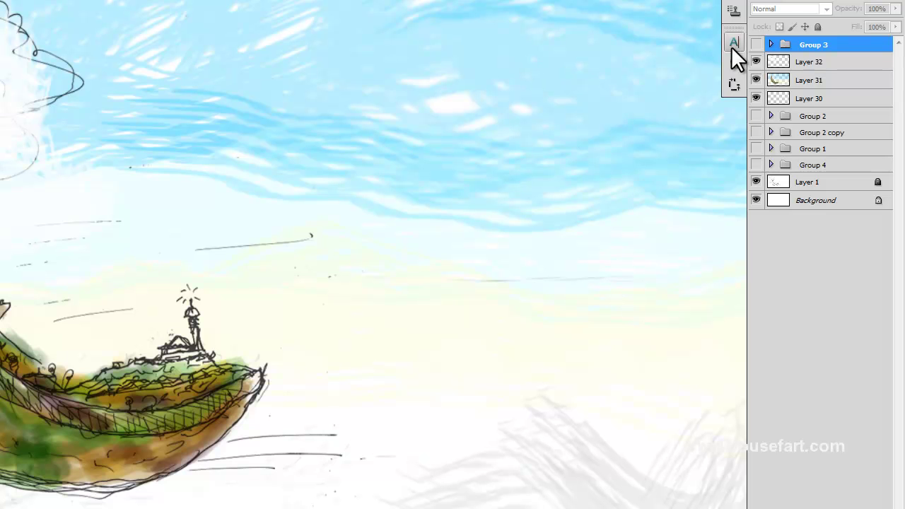
left_click(756, 44)
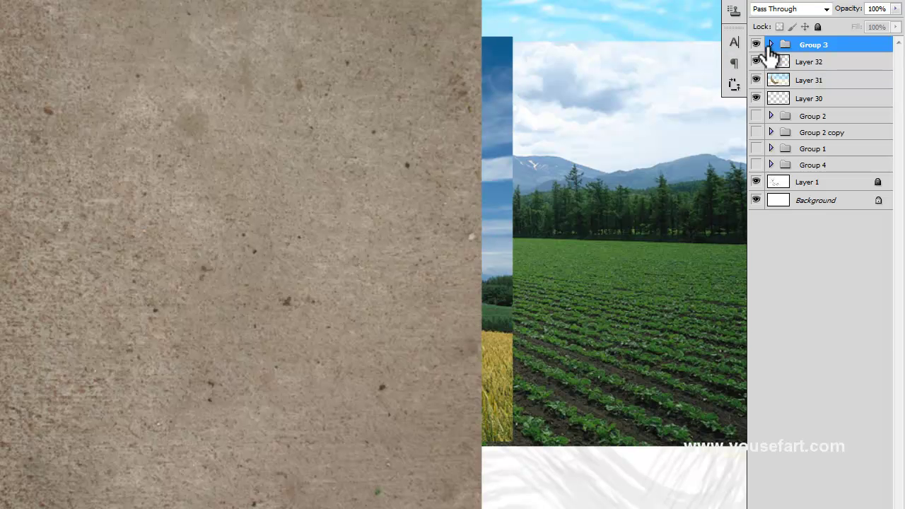
Expand Group 3 and hide the concrete texture 13, Klang Mosque, 99 and 103 photo layers.
left_click(771, 45)
left_click(756, 61)
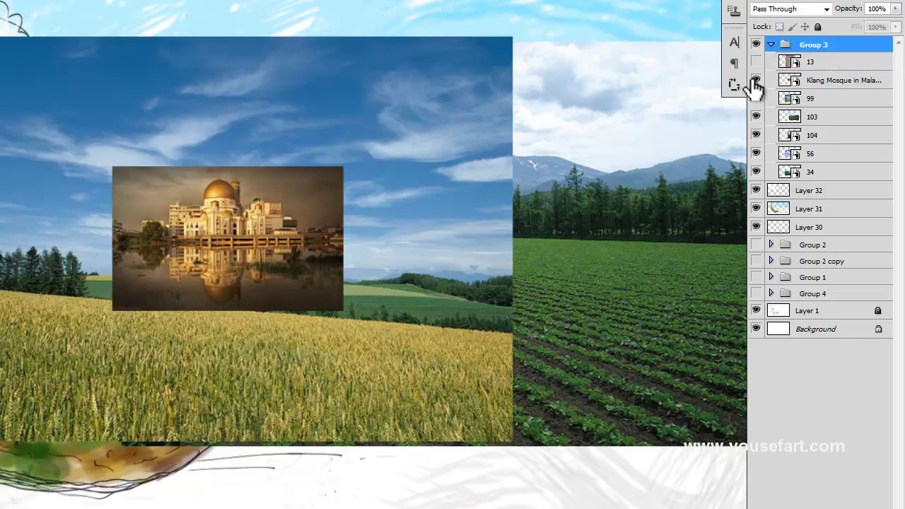
left_click(756, 80)
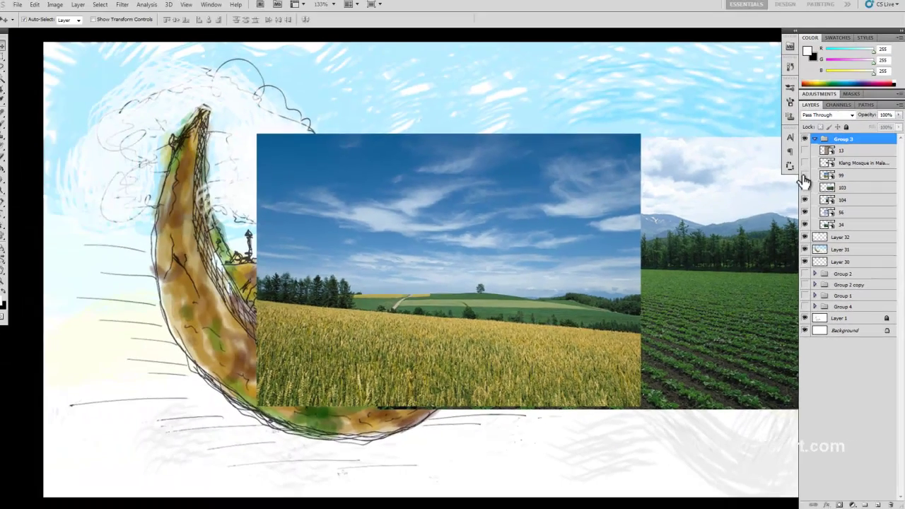
left_click(806, 176)
left_click(806, 189)
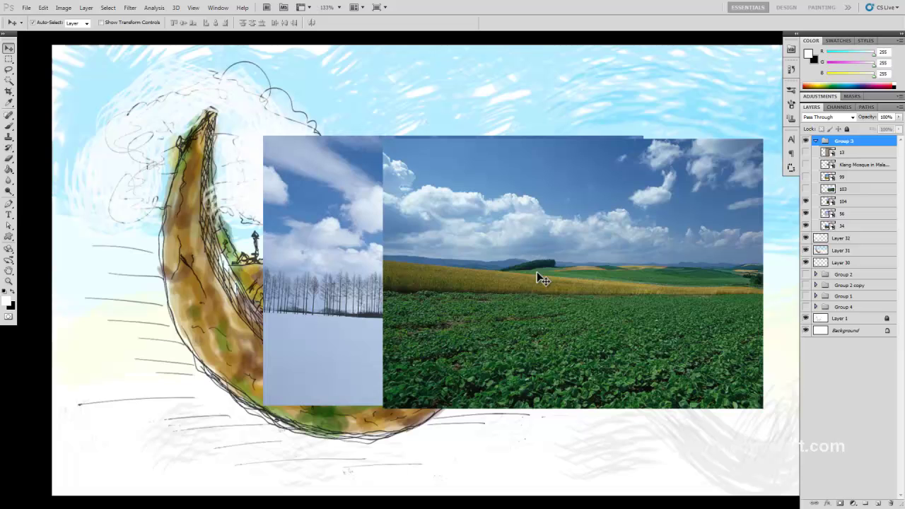
Reposition the field photo, then hide it and the bare-trees photo to leave the lake photo.
mouse_move(583, 225)
left_mouse_down()
mouse_move(336, 383)
mouse_move(324, 375)
left_mouse_up()
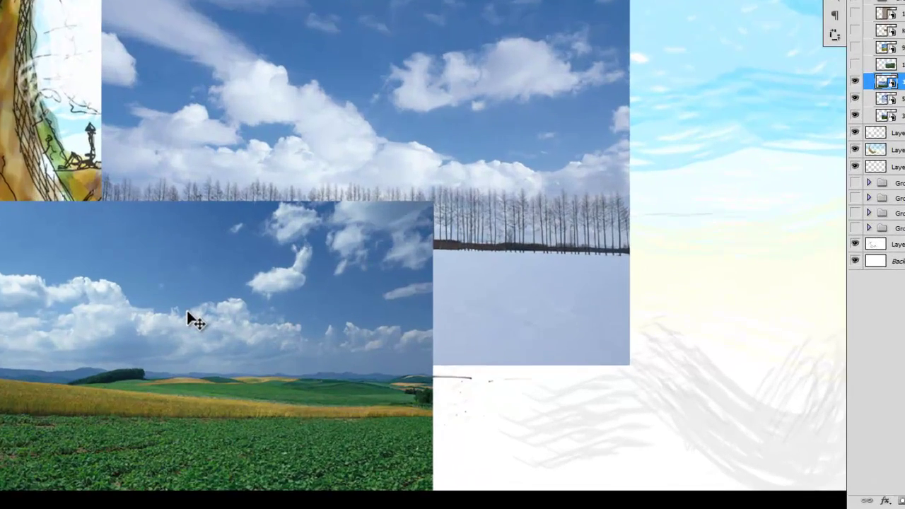
left_click_drag(352, 381, 436, 281)
left_click_drag(314, 166, 377, 74)
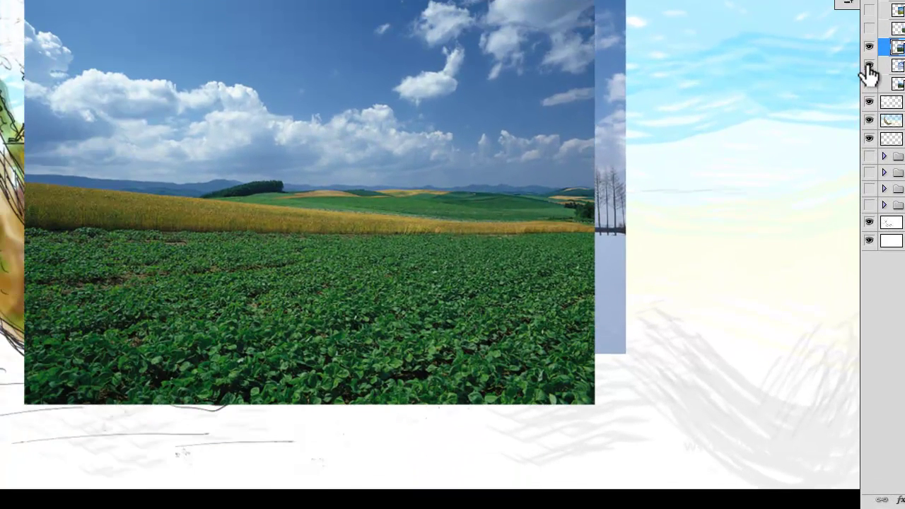
left_click(869, 65)
mouse_move(463, 151)
left_mouse_down()
mouse_move(642, 201)
mouse_move(634, 173)
left_mouse_up()
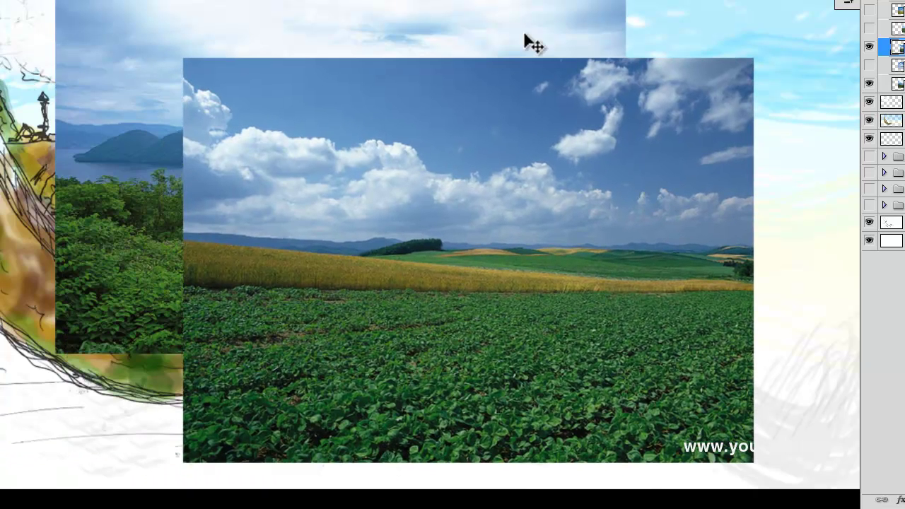
left_click(869, 47)
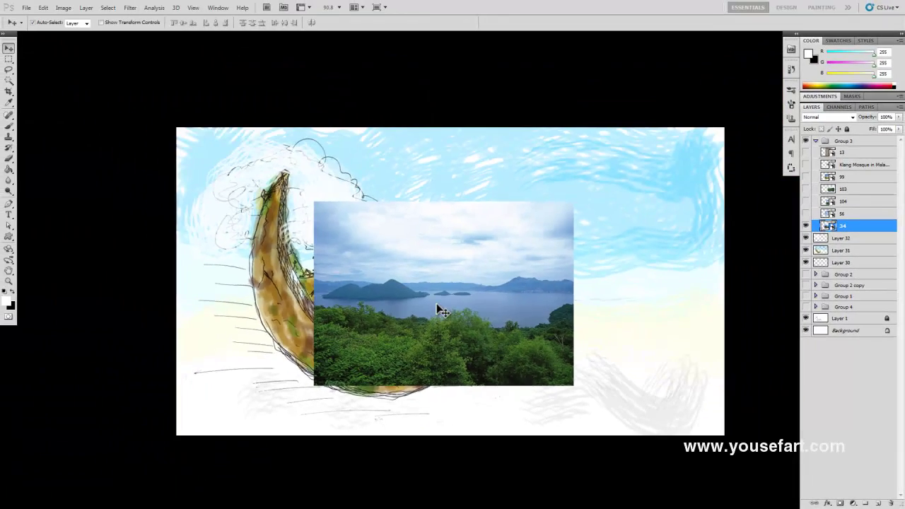
Scale the lake photo on layer 34 with Free Transform to fill the canvas width.
left_click_drag(436, 309, 300, 367)
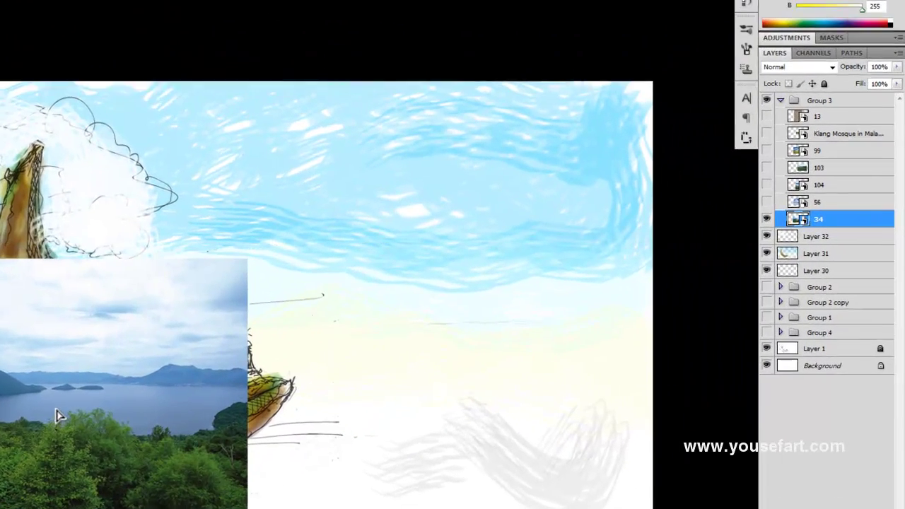
key("ctrl+t")
left_click_drag(235, 258, 654, 77)
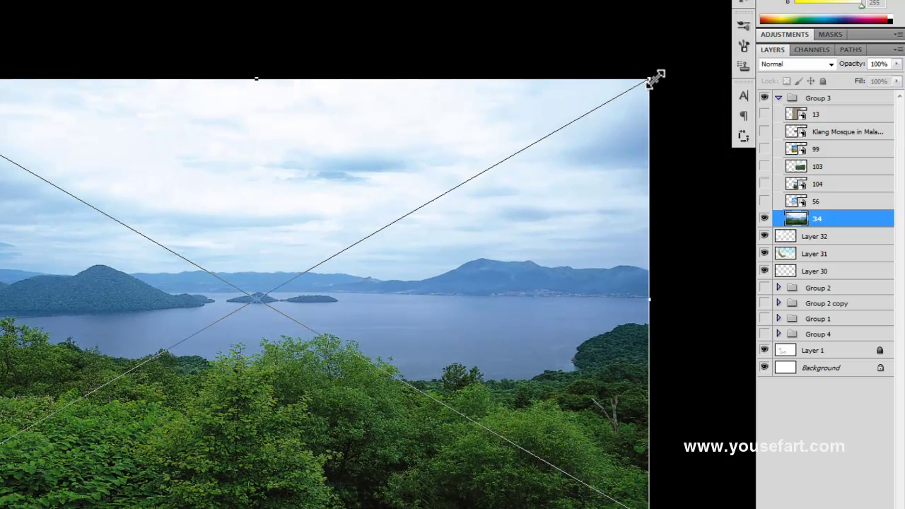
key("Return")
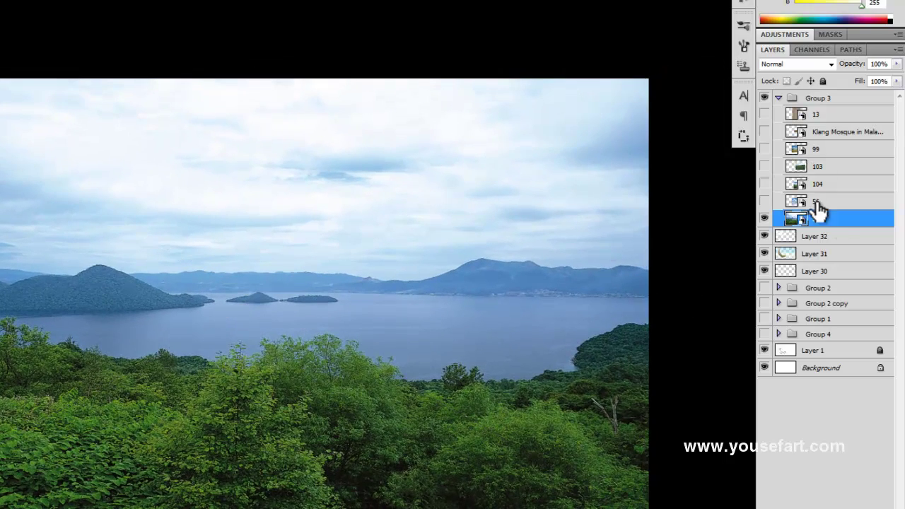
Try Multiply, return the lake photo to Normal blending, and lower its fill to 88%.
left_click(792, 64)
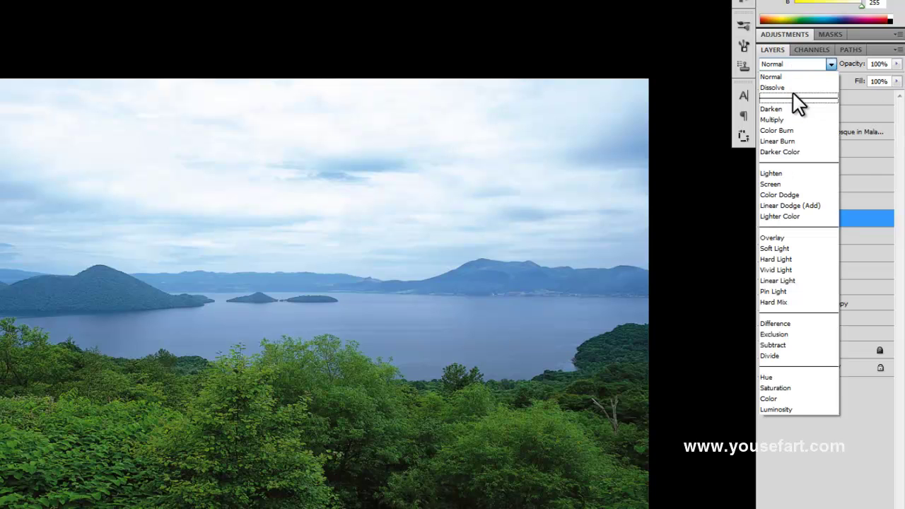
left_click(787, 119)
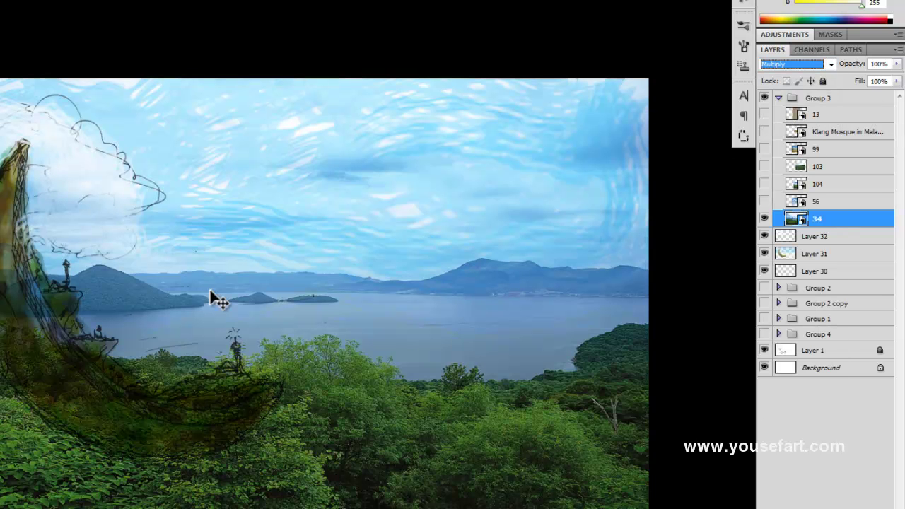
left_click(785, 59)
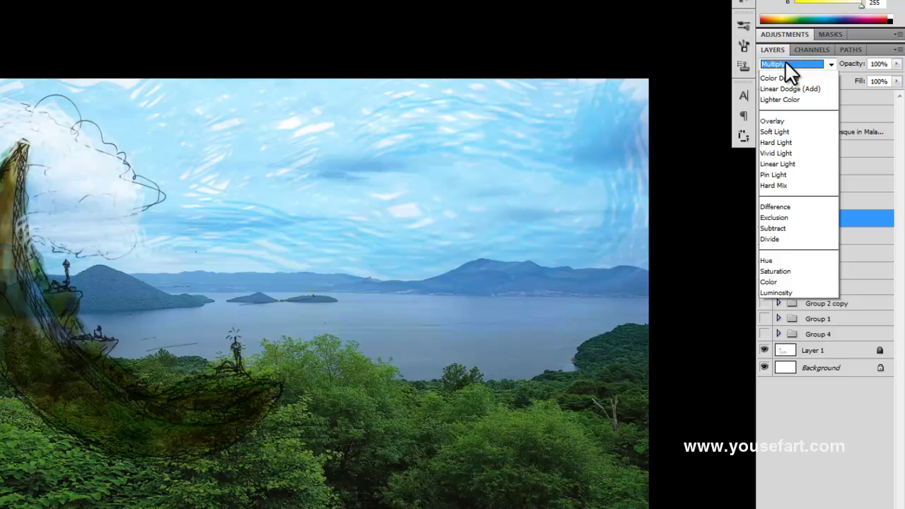
left_click(787, 75)
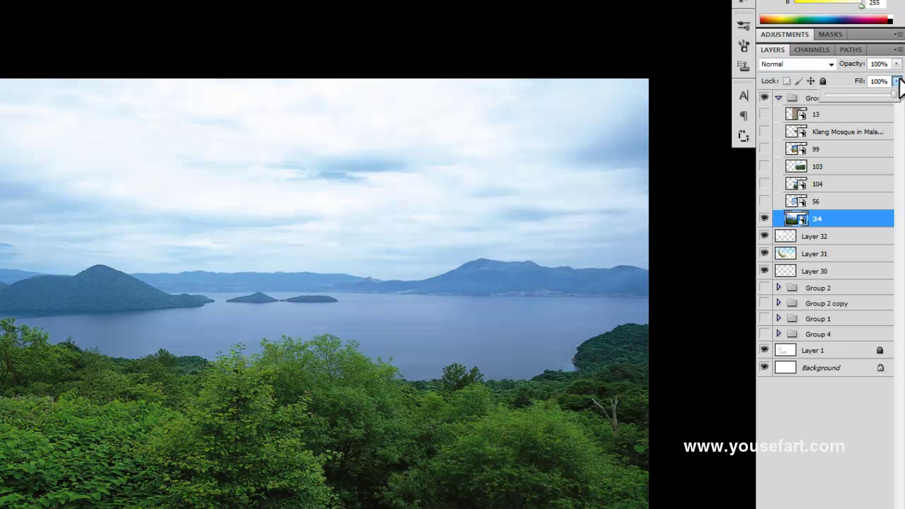
left_click_drag(872, 94, 892, 102)
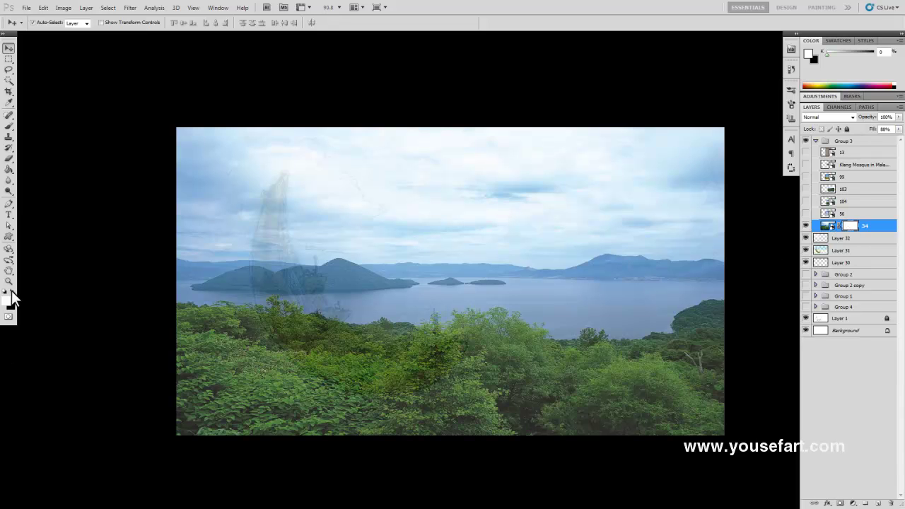
Paint soft white haze over the lower-left sky on layer 34's mask at 72% opacity.
key("b")
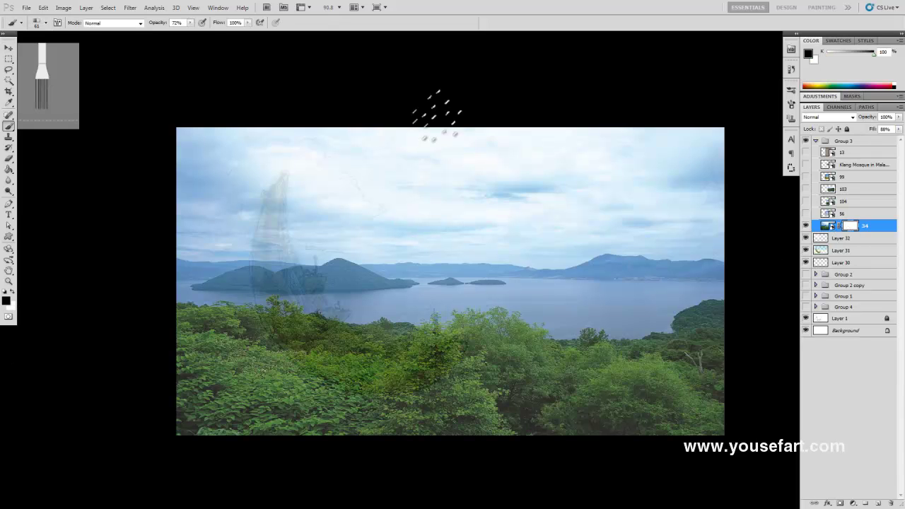
left_click(34, 22)
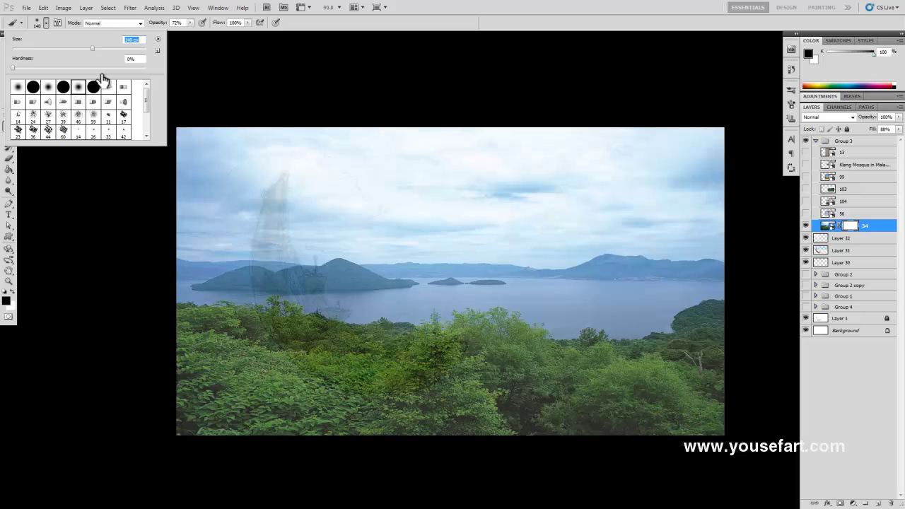
mouse_move(277, 367)
left_mouse_down()
mouse_move(226, 396)
mouse_move(697, 418)
mouse_move(697, 327)
mouse_move(746, 273)
mouse_move(703, 247)
mouse_move(562, 278)
mouse_move(464, 262)
mouse_move(562, 298)
mouse_move(657, 297)
mouse_move(641, 344)
mouse_move(704, 358)
mouse_move(495, 307)
mouse_move(369, 303)
mouse_move(314, 264)
mouse_move(212, 272)
mouse_move(219, 330)
mouse_move(274, 325)
mouse_move(212, 272)
mouse_move(211, 362)
left_mouse_up()
mouse_move(269, 372)
left_mouse_down()
mouse_move(263, 266)
mouse_move(273, 208)
mouse_move(254, 241)
mouse_move(283, 279)
left_mouse_up()
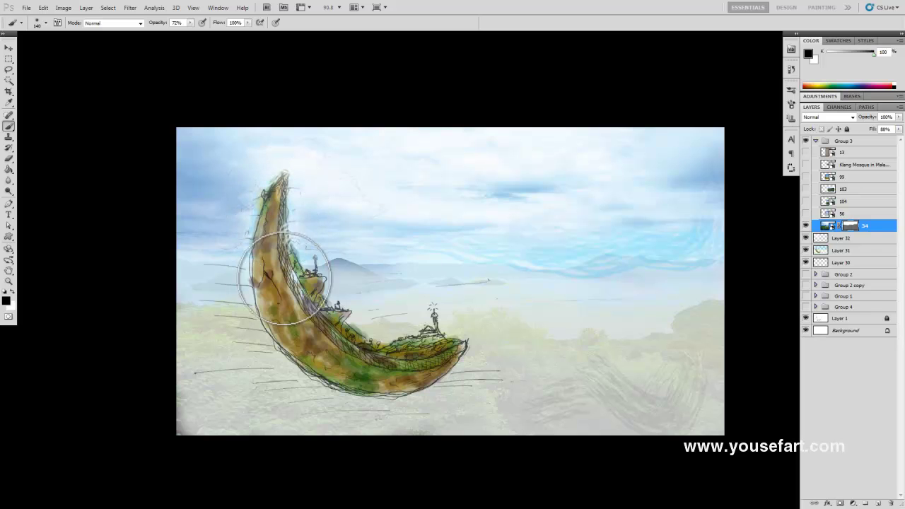
left_click(191, 23)
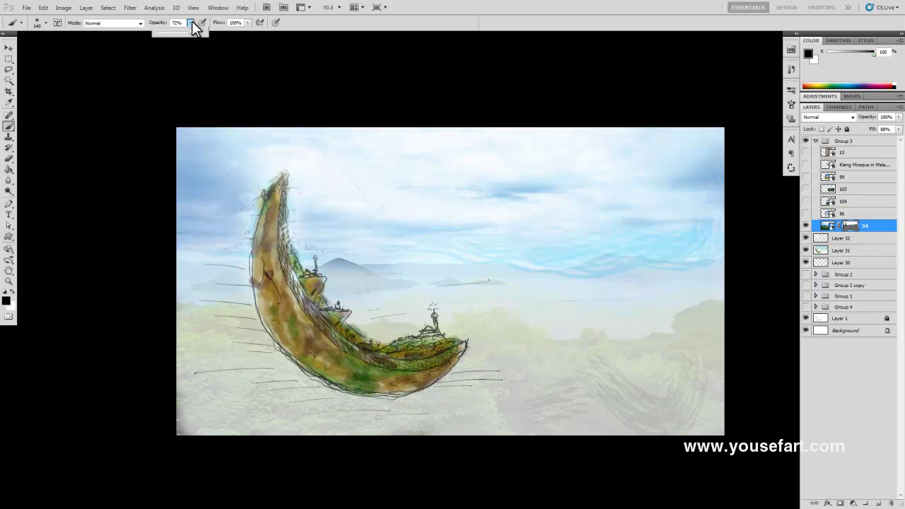
mouse_move(283, 344)
left_mouse_down()
mouse_move(172, 343)
mouse_move(194, 423)
mouse_move(509, 378)
mouse_move(429, 434)
mouse_move(616, 410)
mouse_move(681, 424)
mouse_move(757, 283)
mouse_move(634, 282)
mouse_move(517, 370)
mouse_move(679, 340)
mouse_move(608, 339)
mouse_move(542, 309)
mouse_move(273, 333)
mouse_move(169, 323)
mouse_move(207, 384)
mouse_move(204, 396)
mouse_move(226, 254)
mouse_move(312, 290)
mouse_move(287, 291)
left_mouse_up()
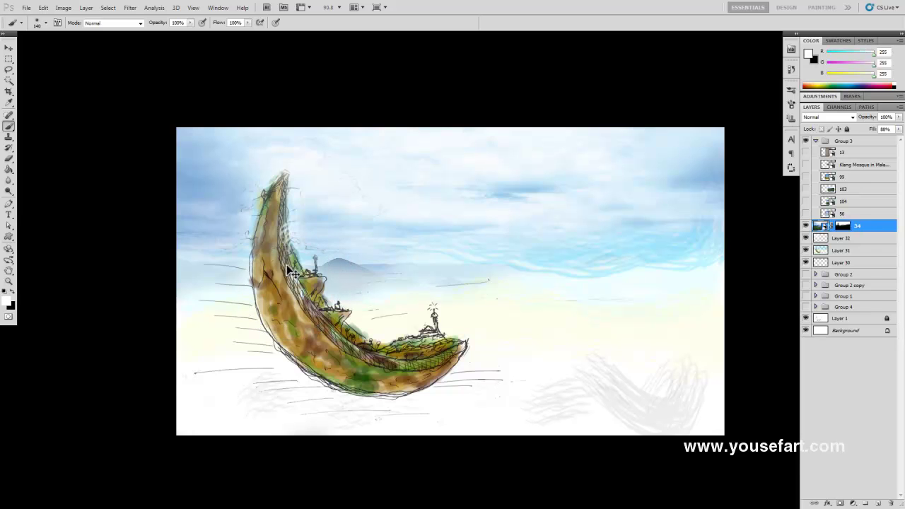
Move the sky photo layer 34 to the top of the layer stack.
key("ctrl+bracketleft")
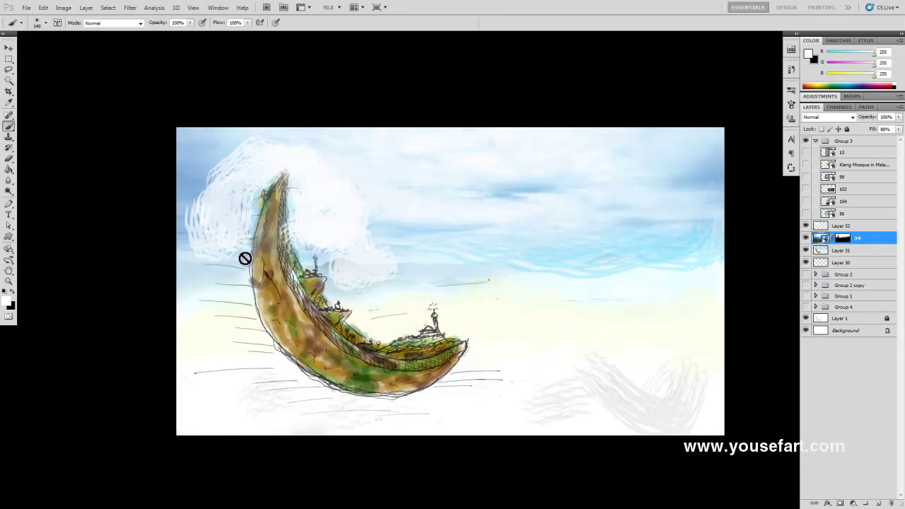
key("ctrl+bracketright")
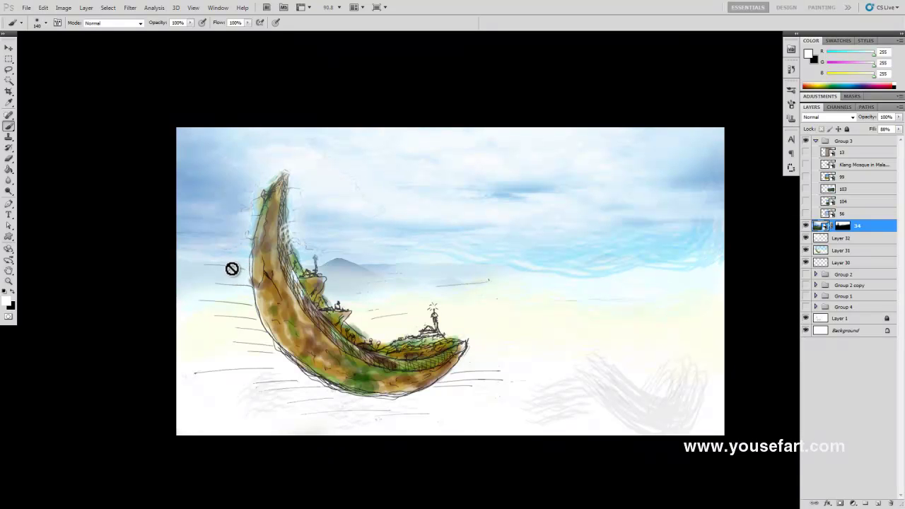
key("ctrl+shift+bracketright")
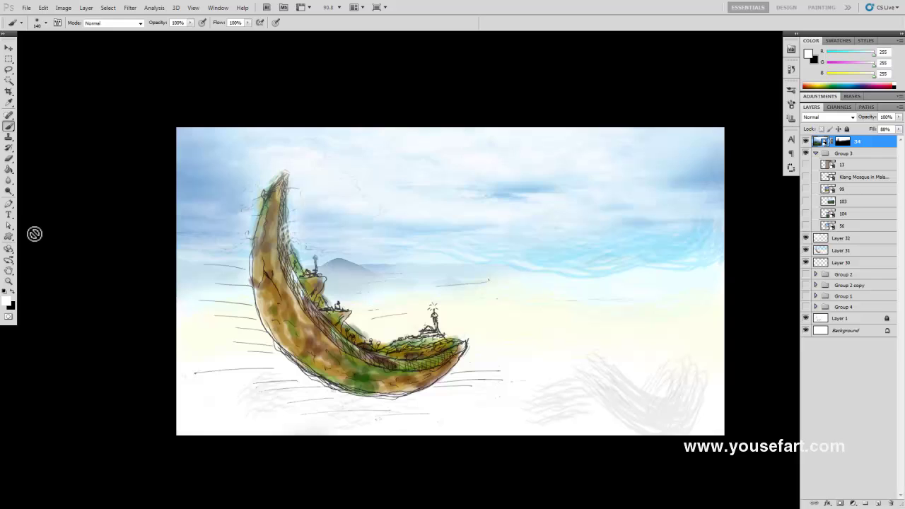
Rasterize the sky photo, mask it away around the island's upper tip, and set fill to 100%.
left_click(34, 234)
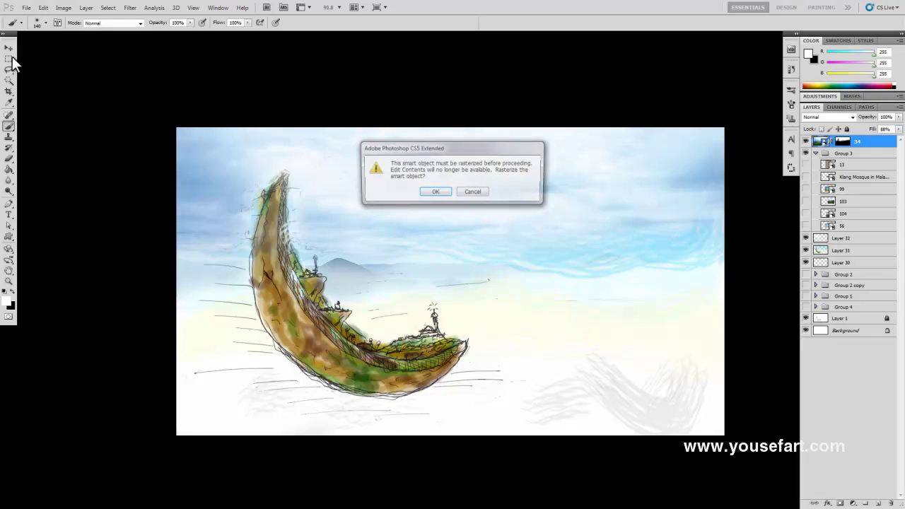
left_click(426, 192)
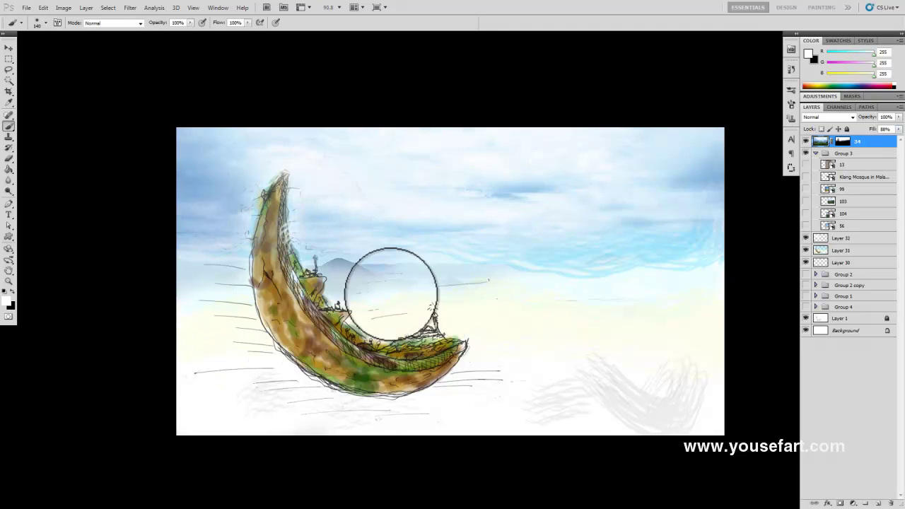
left_click(842, 144)
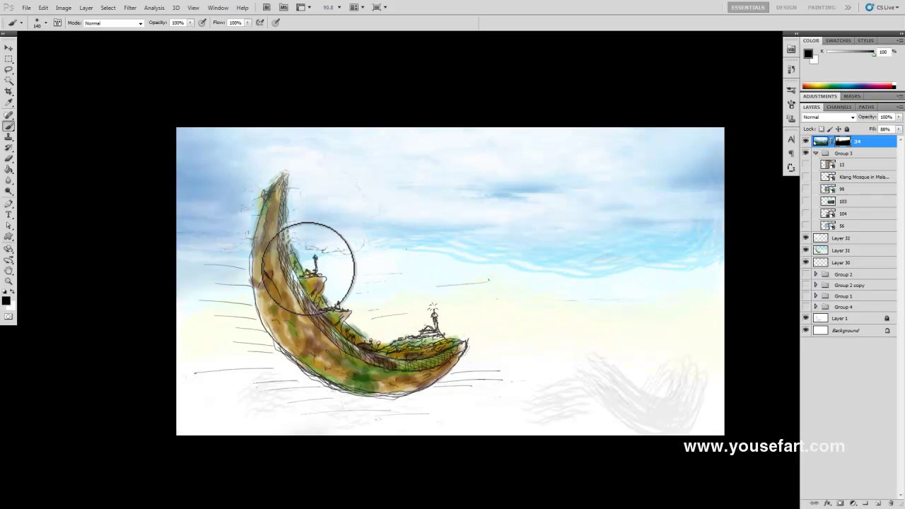
mouse_move(191, 277)
left_mouse_down()
mouse_move(283, 191)
mouse_move(285, 304)
left_mouse_up()
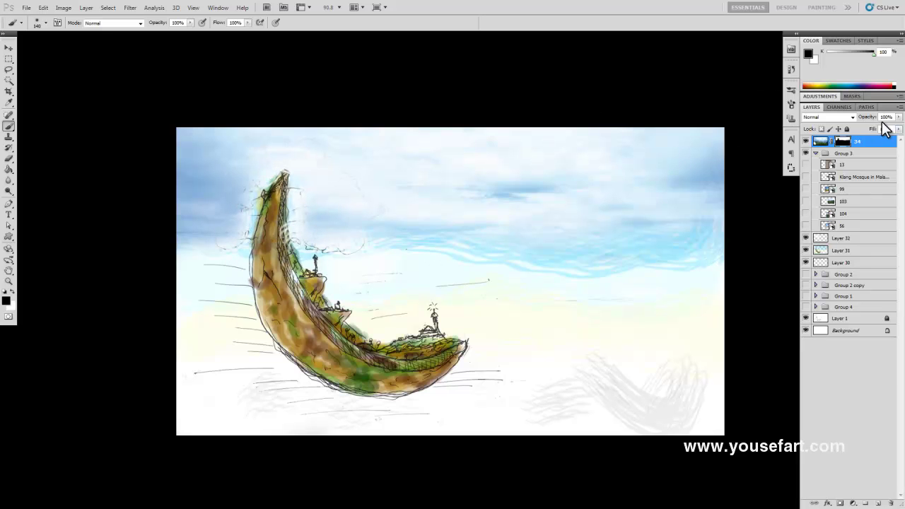
left_click_drag(895, 141, 902, 141)
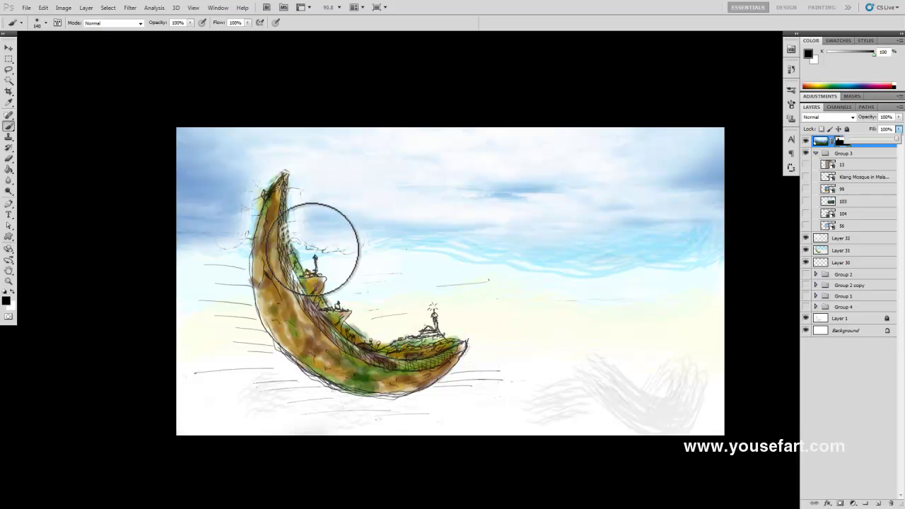
Toggle the Klang Mosque, 99 and 103 layers, leaving layer 103's field-and-mountains photo visible.
left_click(848, 377)
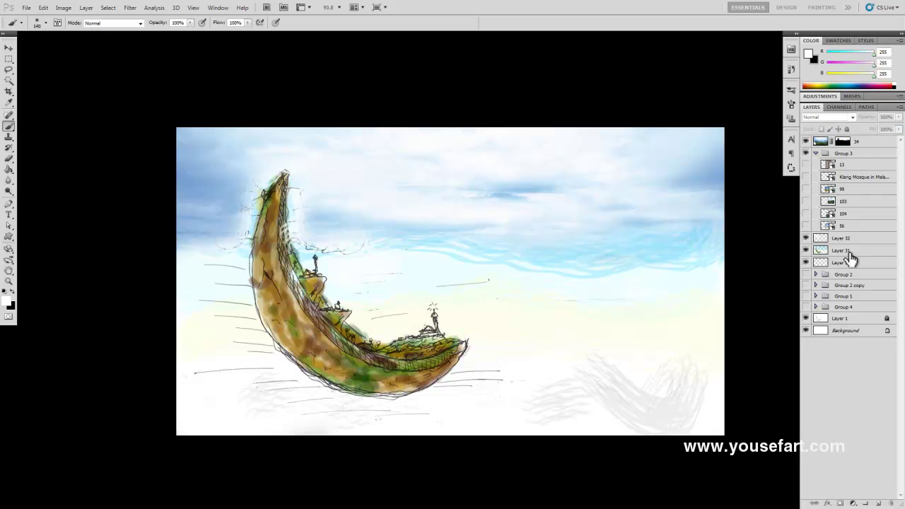
left_click(806, 177)
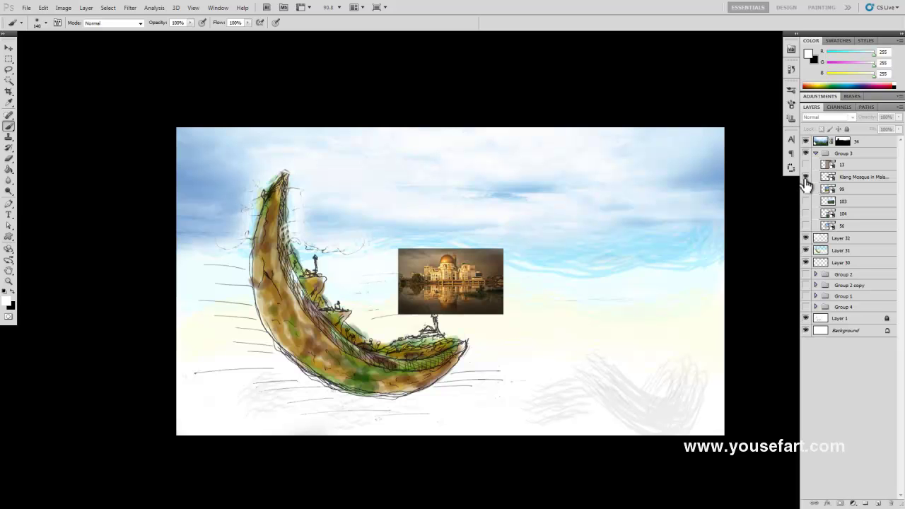
left_click(805, 177)
left_click(805, 188)
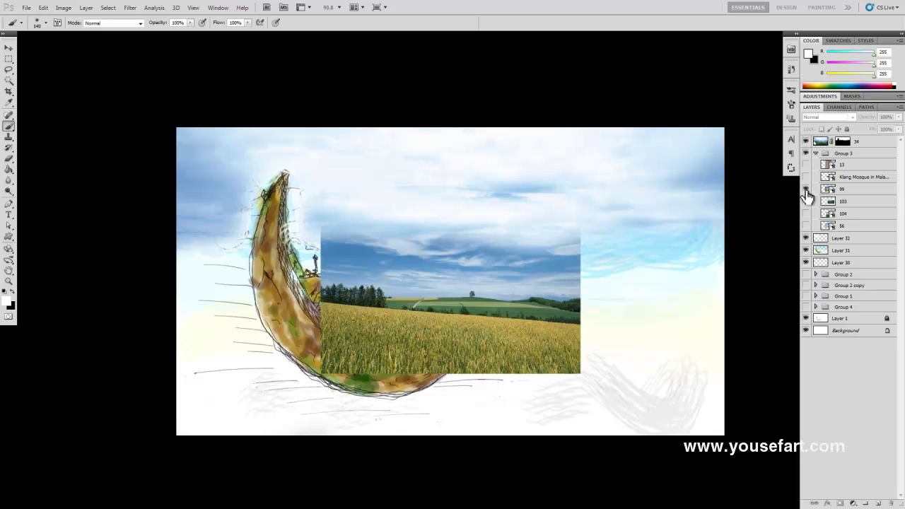
left_click(806, 189)
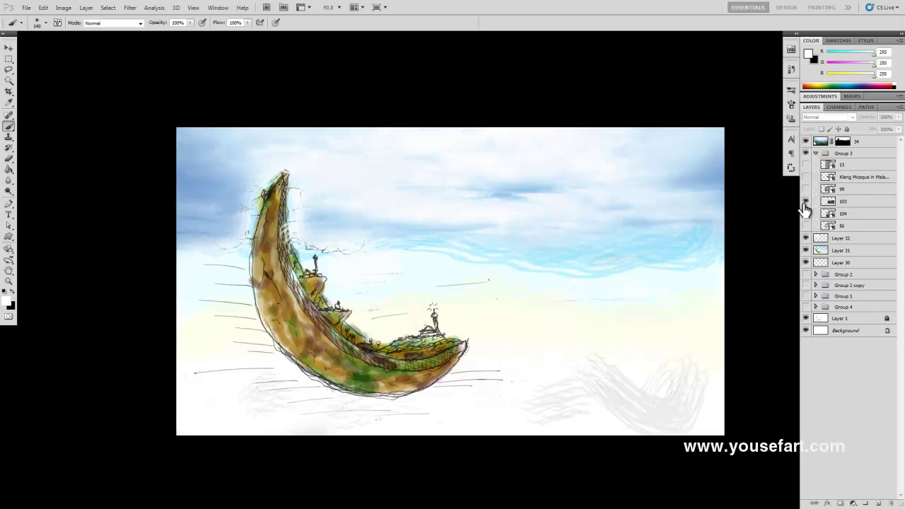
left_click(805, 203)
Dismiss the no-layer-selected error and move the layer 103 photo toward the lower centre.
left_click(683, 257)
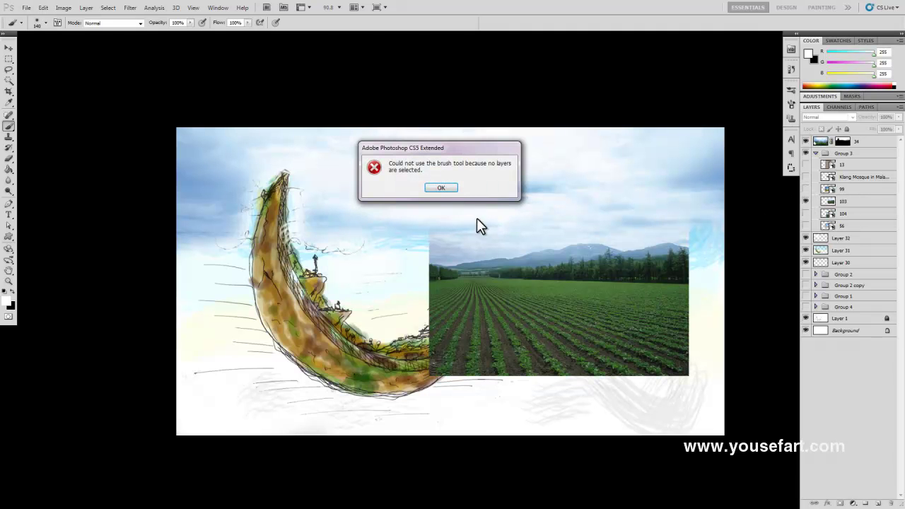
left_click(440, 187)
left_click(491, 336)
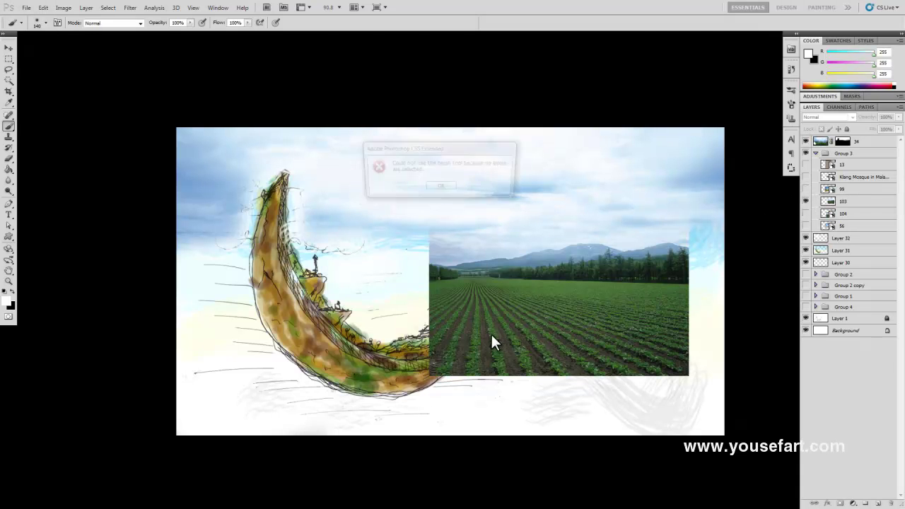
left_click(443, 190)
left_click(9, 49)
mouse_move(417, 326)
left_mouse_down()
mouse_move(414, 392)
mouse_move(299, 344)
mouse_move(548, 389)
left_mouse_up()
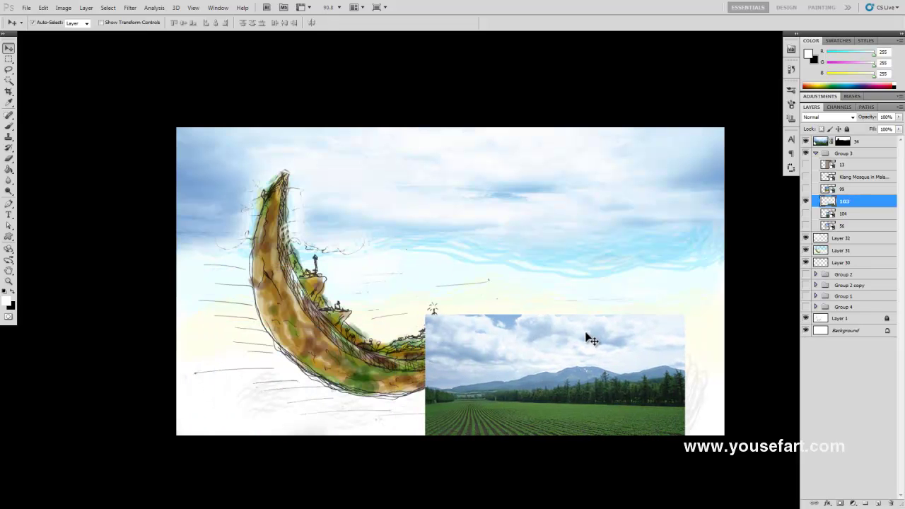
Enlarge the layer 103 photo to the canvas's left edge and lower it so clouds fill the bottom.
left_click_drag(587, 337, 483, 332)
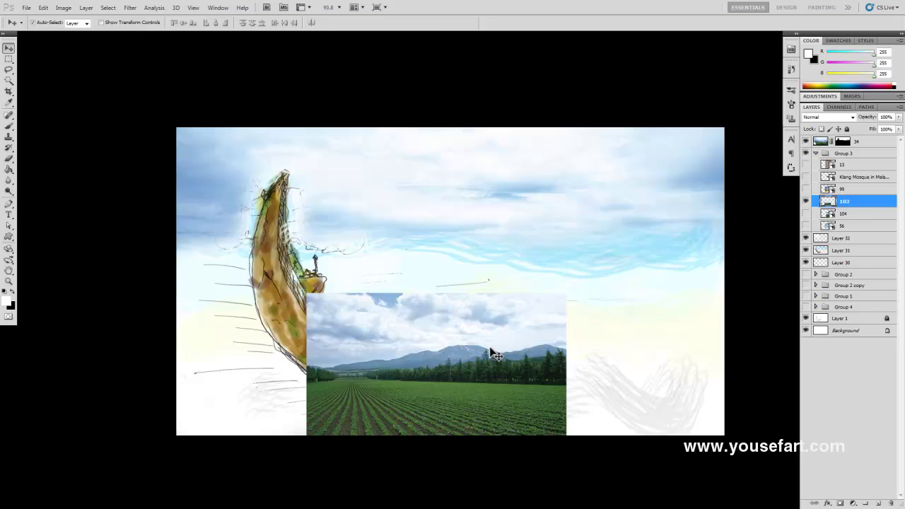
key("ctrl+t")
left_click_drag(569, 291, 727, 178)
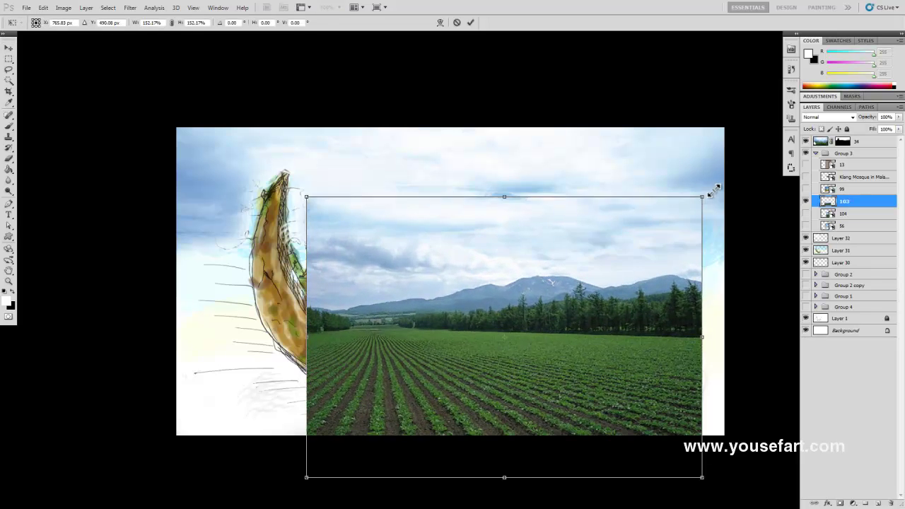
left_click_drag(306, 330, 173, 328)
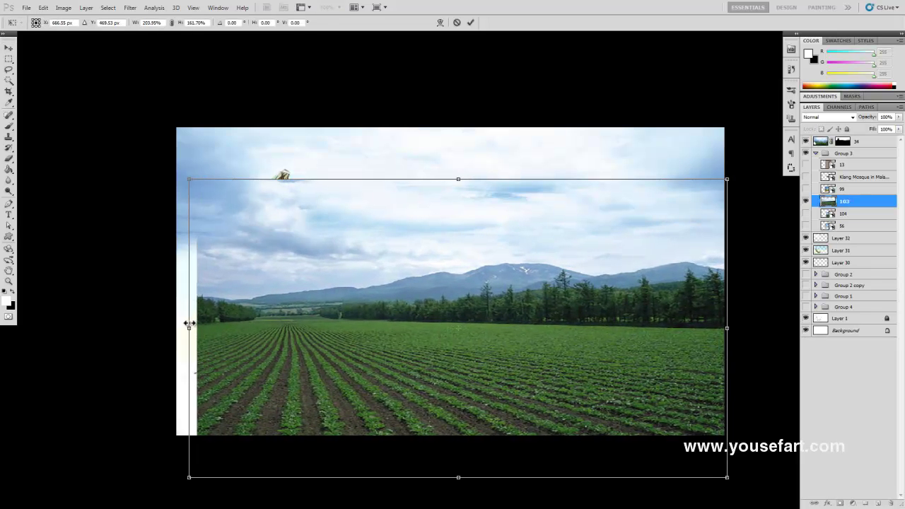
left_click_drag(292, 330, 394, 480)
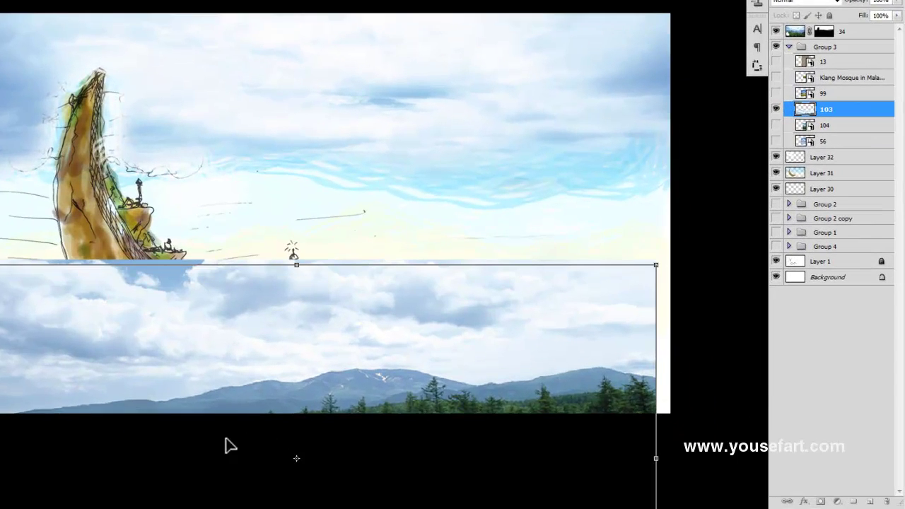
left_click_drag(199, 467, 206, 481)
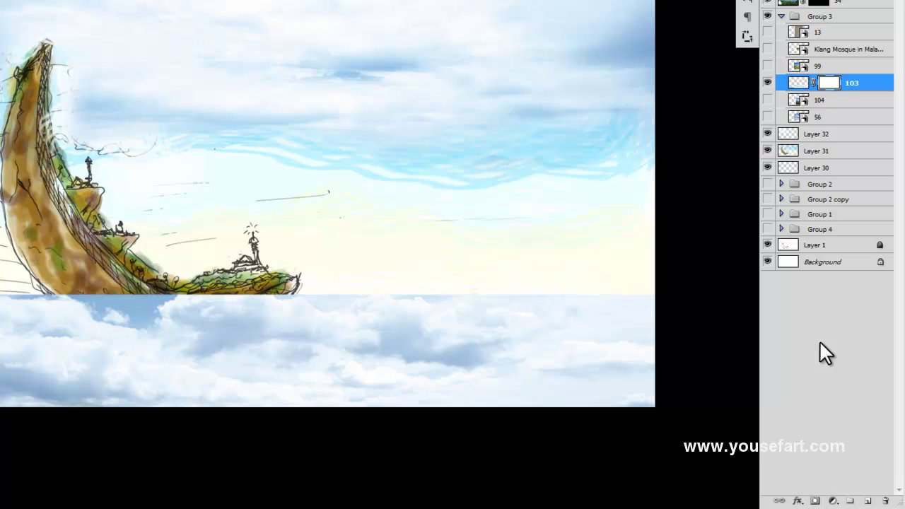
Mask the layer 103 clouds off the island's underside and hide Layer 31's coloured painting.
key("b")
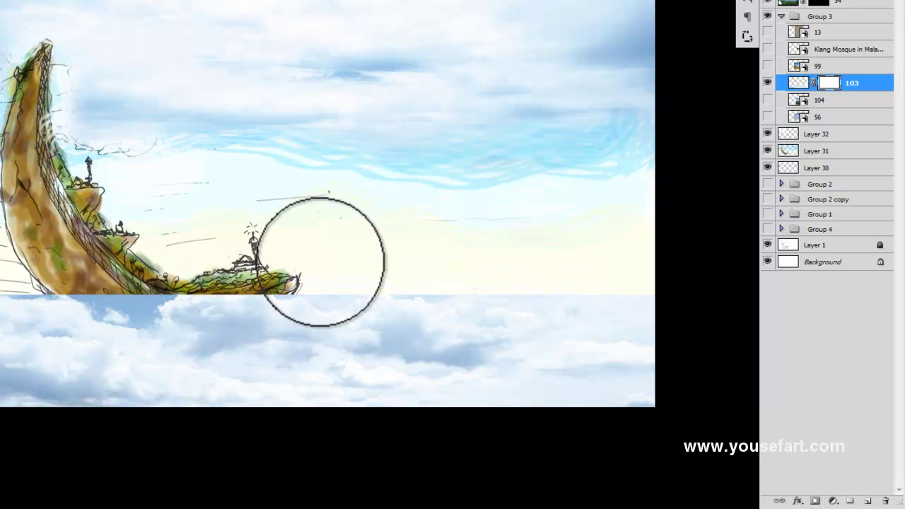
mouse_move(459, 273)
left_mouse_down()
mouse_move(257, 309)
mouse_move(233, 282)
mouse_move(154, 288)
mouse_move(142, 306)
mouse_move(171, 299)
mouse_move(121, 277)
mouse_move(0, 283)
mouse_move(7, 262)
mouse_move(0, 286)
left_mouse_up()
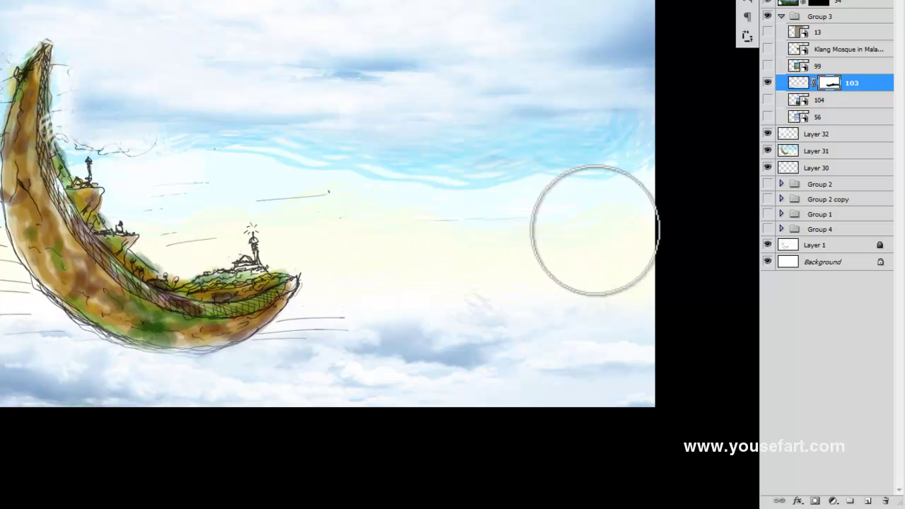
left_click(767, 151)
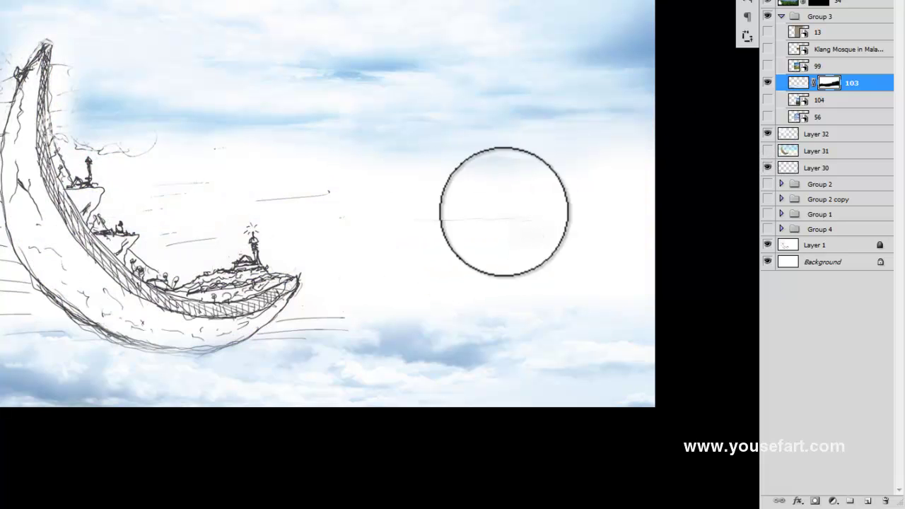
left_click(767, 151)
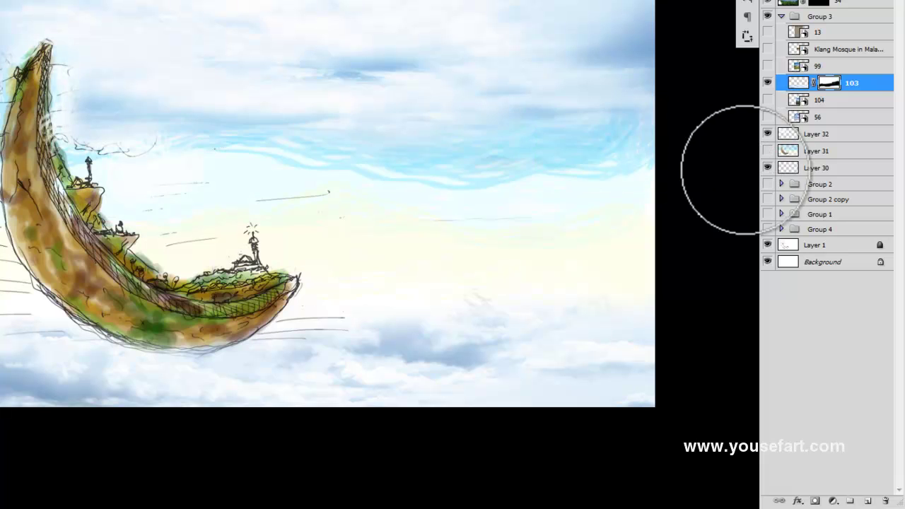
left_click(767, 151)
left_click(767, 167)
left_click(767, 151)
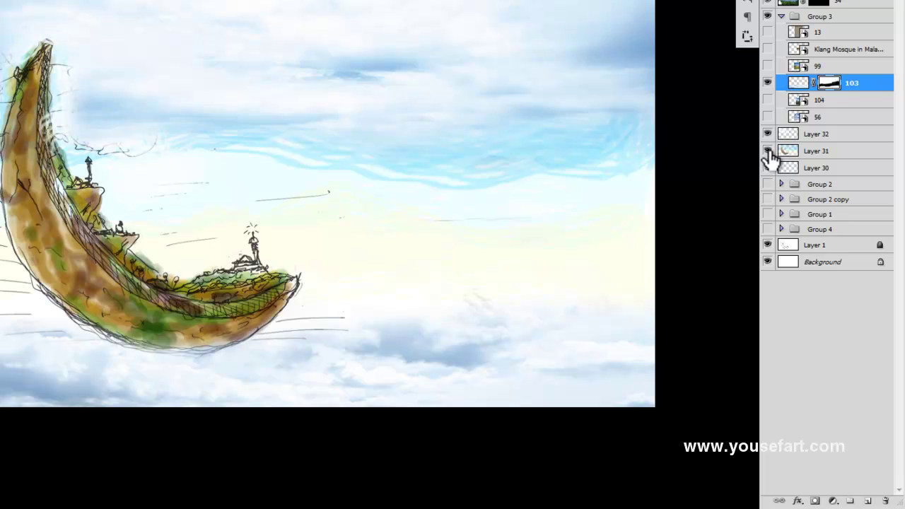
left_click(767, 151)
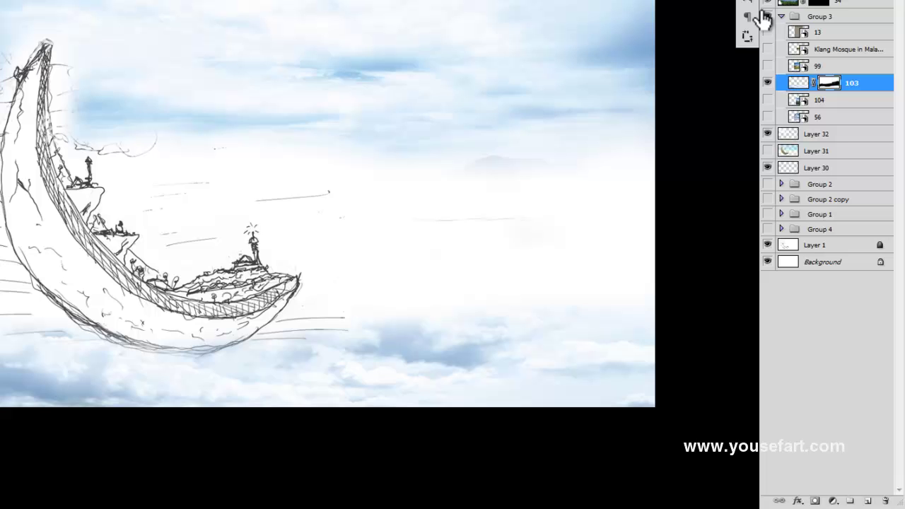
Select sky layer 34, shrink the brush, and paint its mask across the sky.
left_click(797, 9)
key("bracketleft")
key("bracketleft")
key("bracketleft")
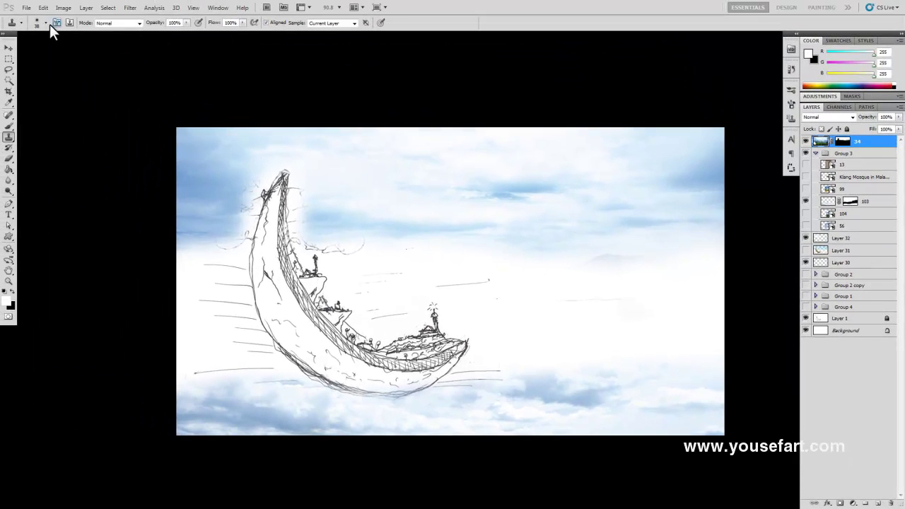
left_click(46, 23)
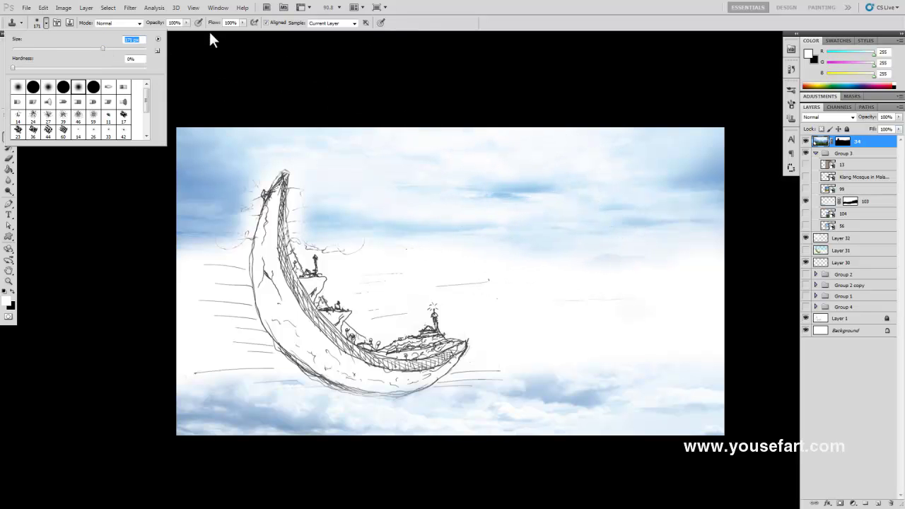
left_click(123, 23)
key("Escape")
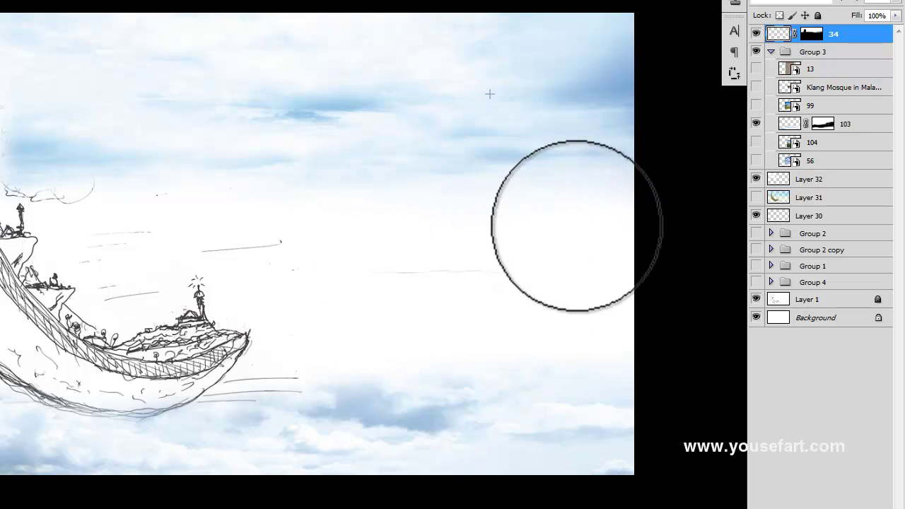
left_click_drag(525, 269, 467, 281)
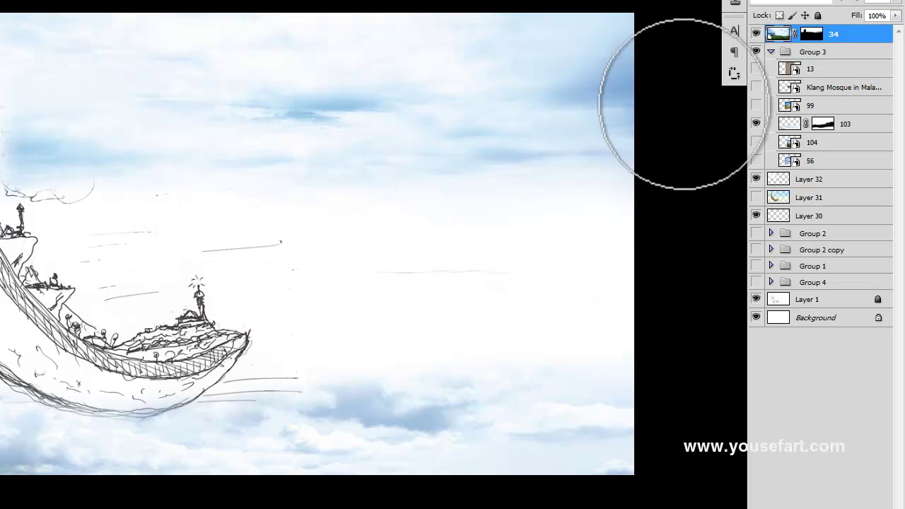
Preview the mosque and wheat-field photos, then show both field photos and shift one up-left.
left_click(756, 87)
left_click(756, 87)
left_click(756, 105)
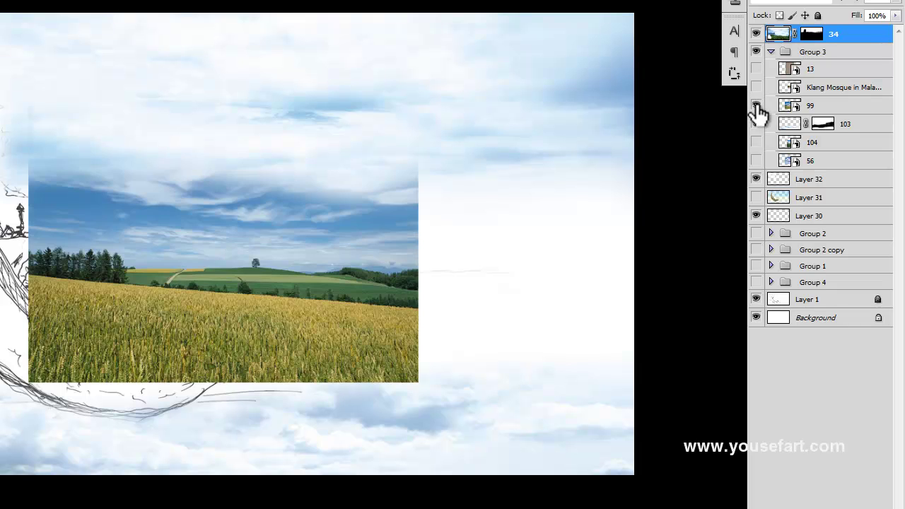
left_click(755, 105)
left_click(756, 126)
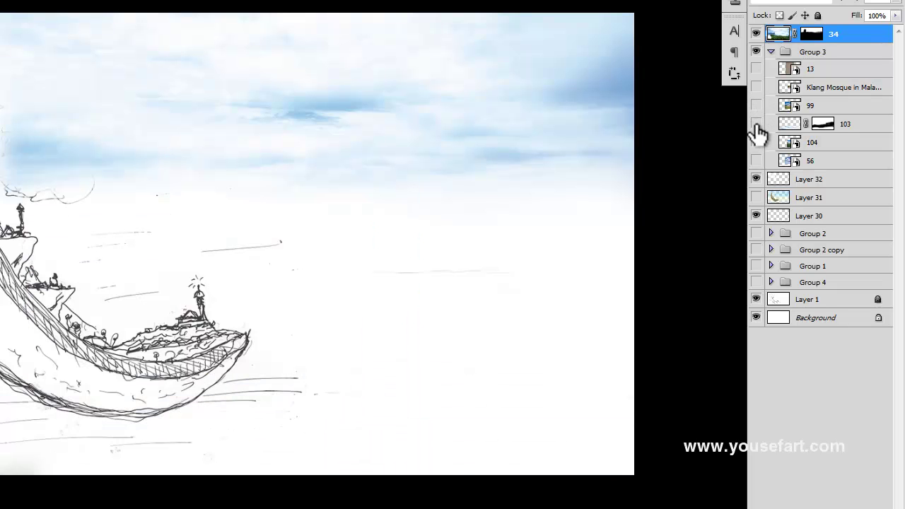
left_click(756, 143)
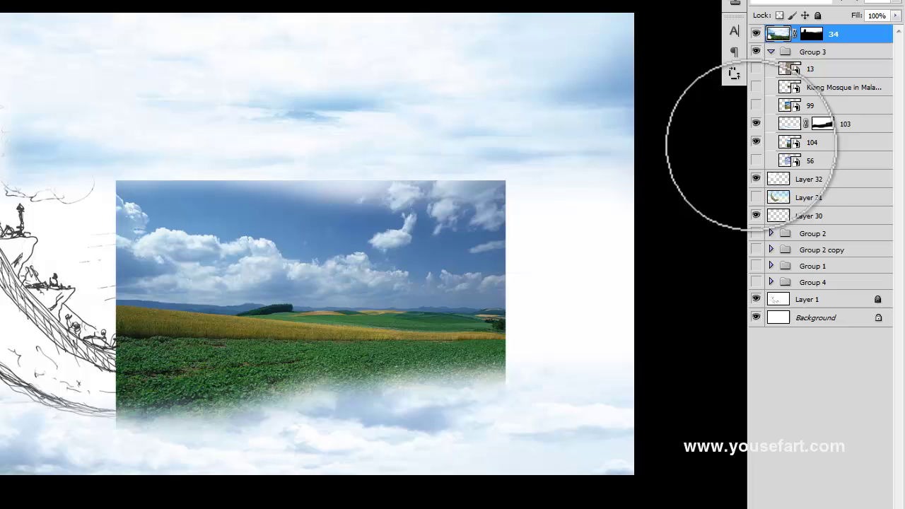
left_click_drag(333, 312, 235, 269)
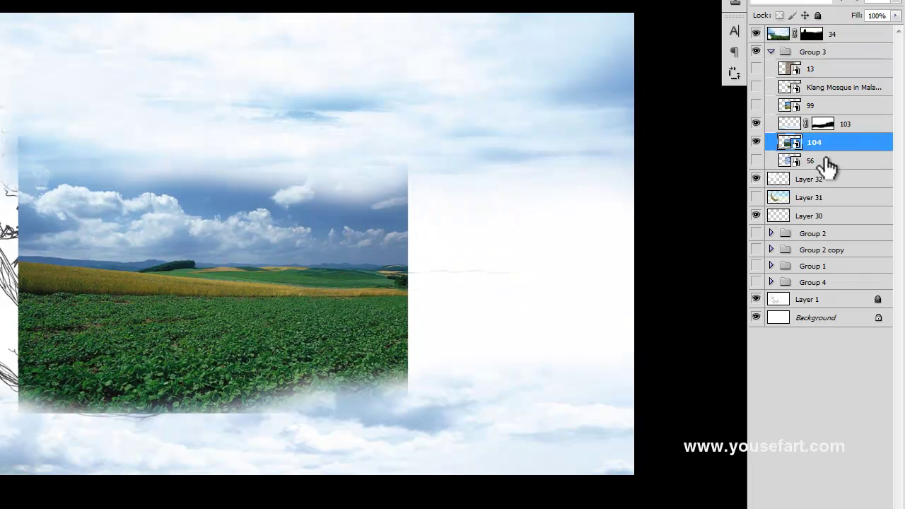
Place layer 103 above Group 3 and bring Group 3 to the top of the stack.
mouse_move(824, 124)
left_mouse_down()
mouse_move(871, 158)
mouse_move(870, 149)
left_mouse_up()
left_click(857, 176)
left_click(856, 169)
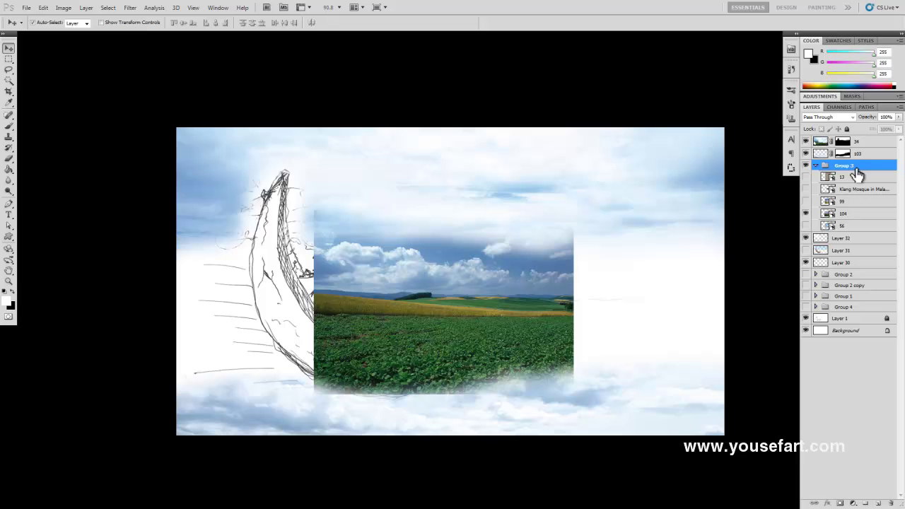
key("ctrl+shift+bracketright")
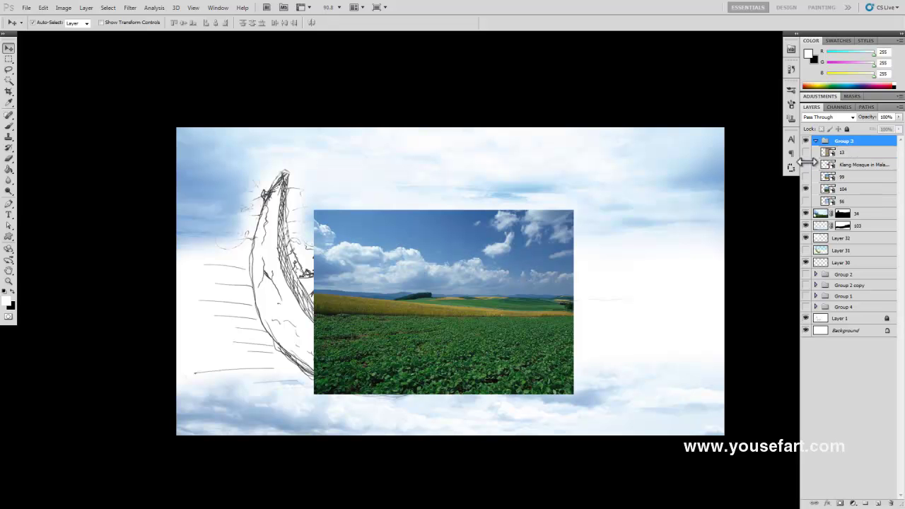
Shift the landscape photo right, hide layer 104, and briefly check the coloured painting layers.
left_click_drag(418, 272, 500, 271)
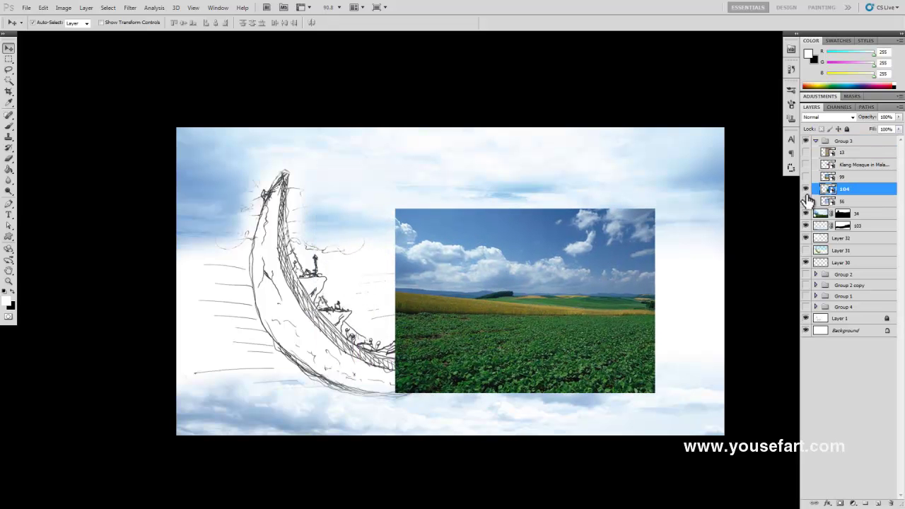
left_click(805, 189)
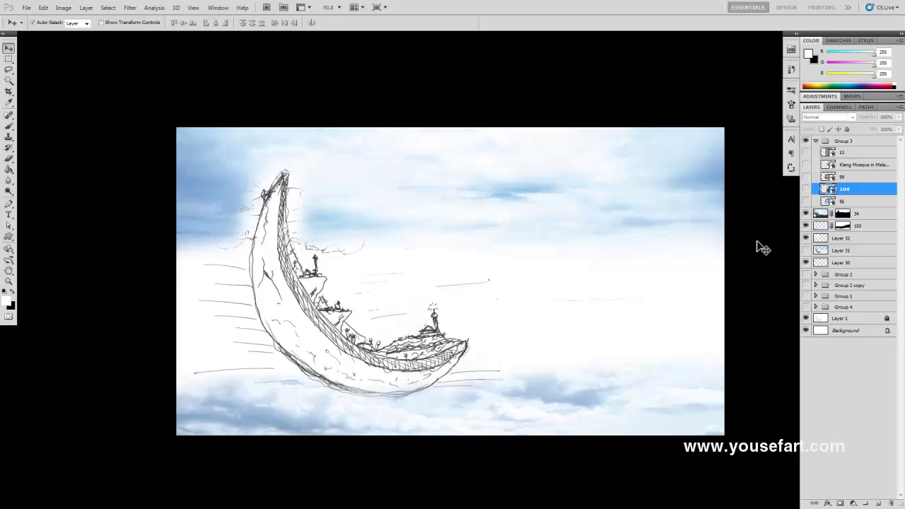
left_click(805, 252)
left_click(805, 263)
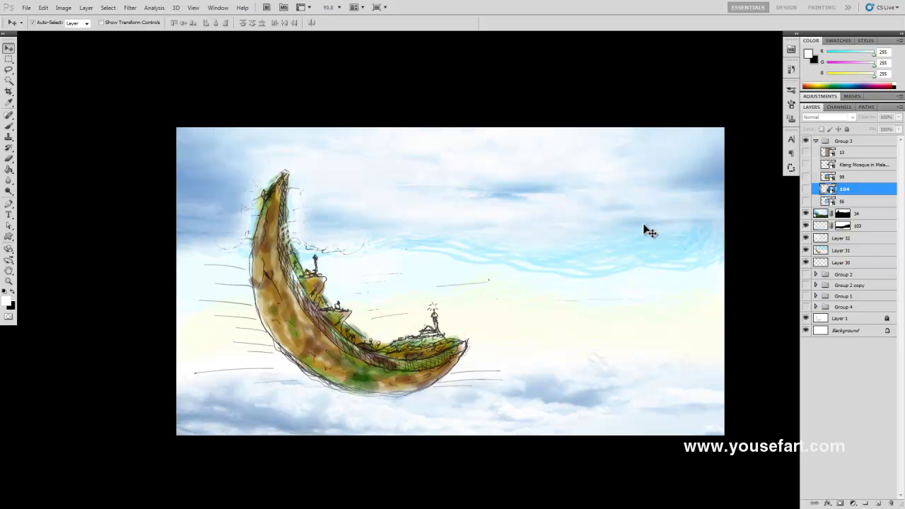
left_click(805, 250)
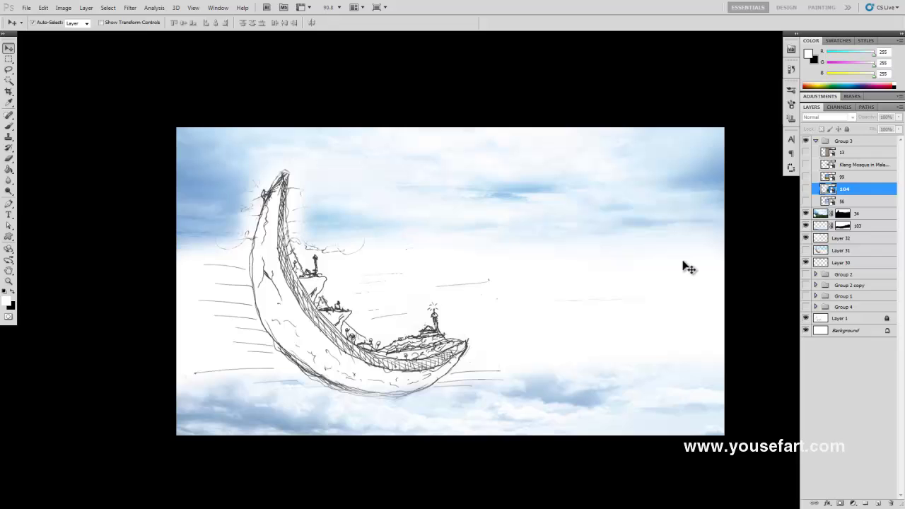
Preview the wheat-field, mosque and paper layers, leaving paper texture layer 13 visible.
left_click(805, 177)
left_click(805, 177)
left_click(806, 164)
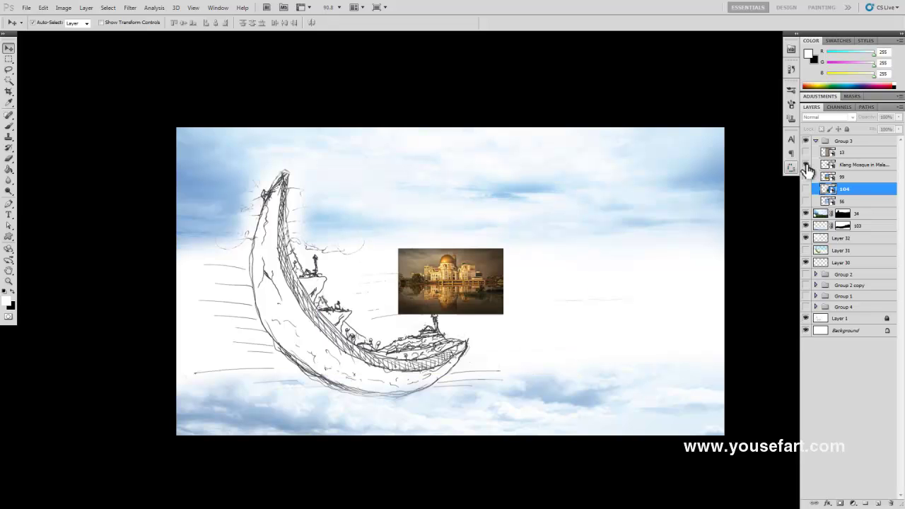
left_click(806, 164)
left_click(806, 153)
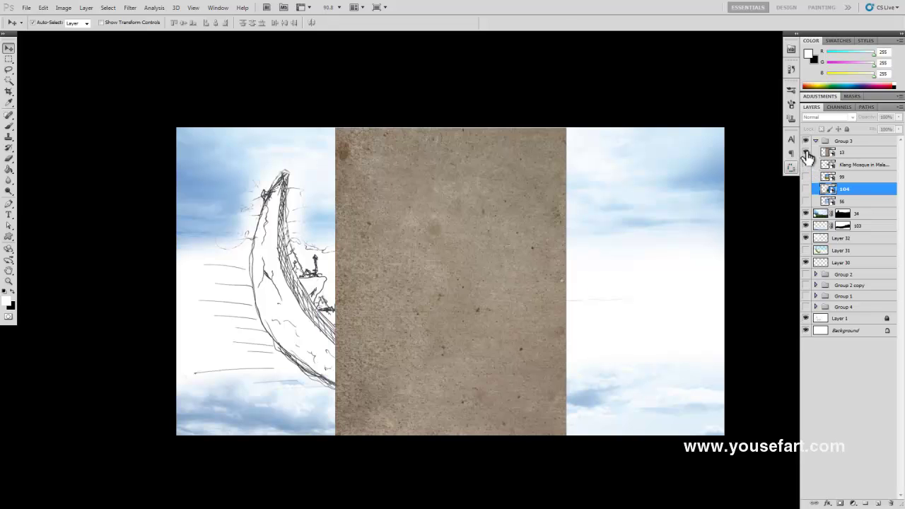
left_click(806, 153)
left_click(806, 153)
Move layer 13 over the crescent sketch, rotate it about 28°, and set 66% opacity.
left_click_drag(458, 259, 355, 271)
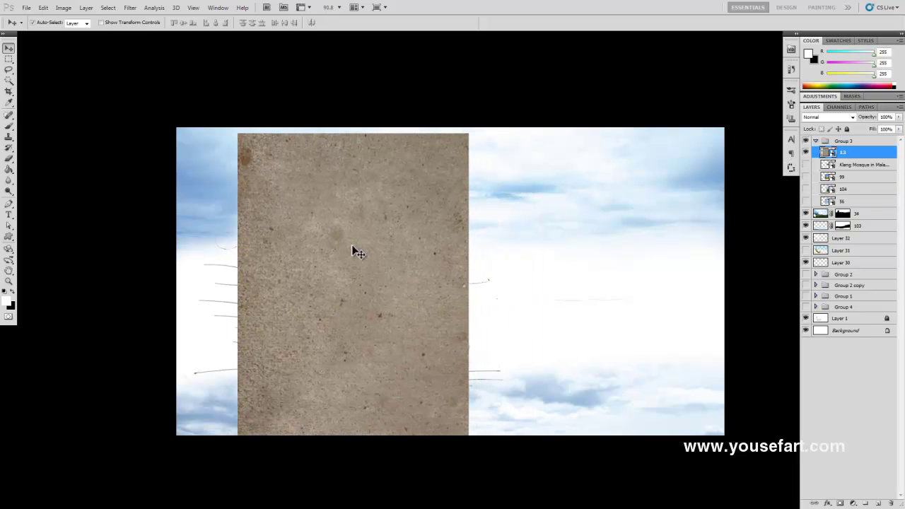
key("ctrl+t")
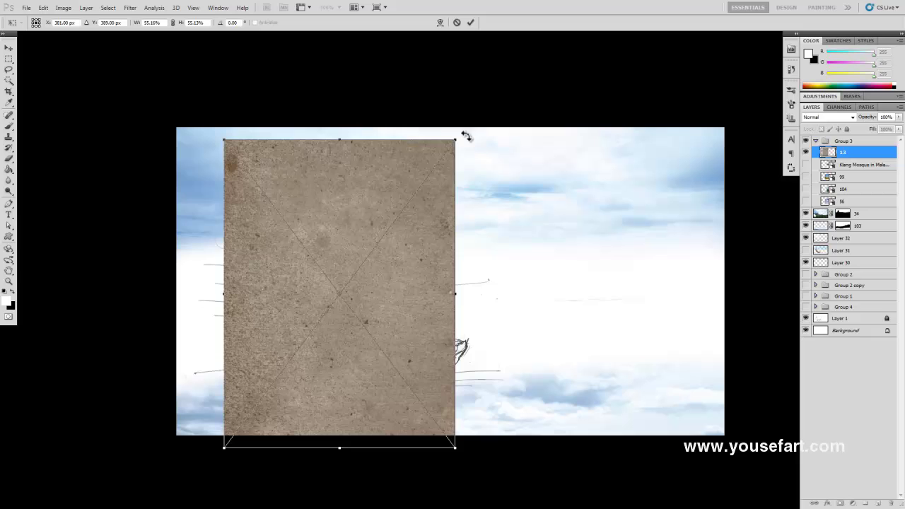
left_click_drag(466, 137, 374, 119)
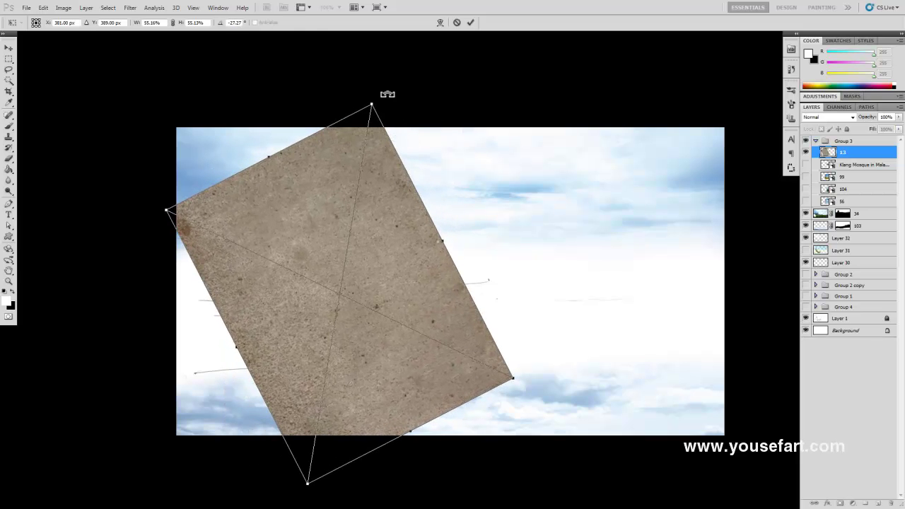
key("Return")
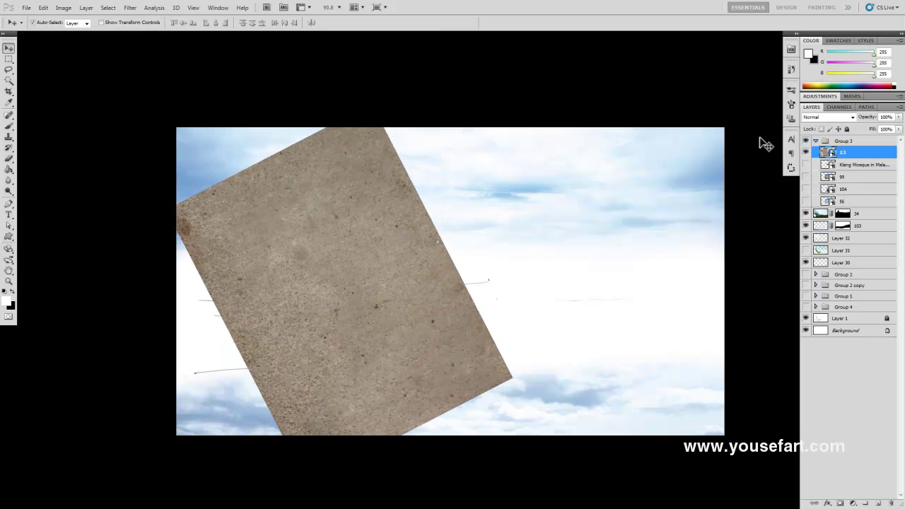
mouse_move(899, 117)
left_mouse_down()
mouse_move(895, 133)
mouse_move(880, 128)
left_mouse_up()
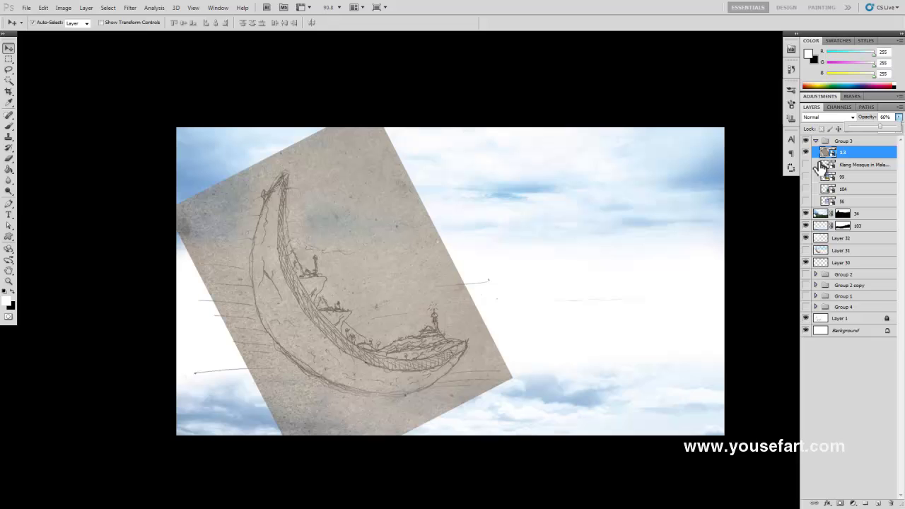
Mask layer 13, painting out paper above the tip, around the minaret and along the outer edge.
left_click(407, 289)
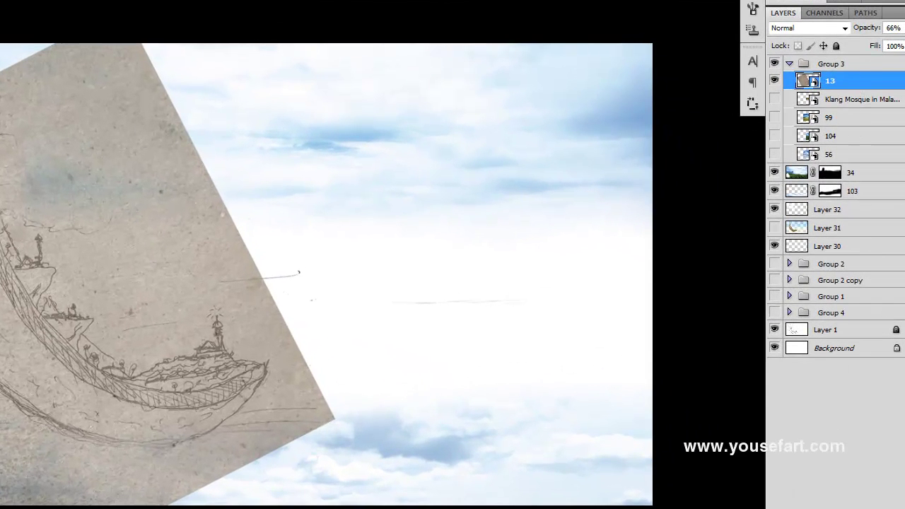
left_click(827, 505)
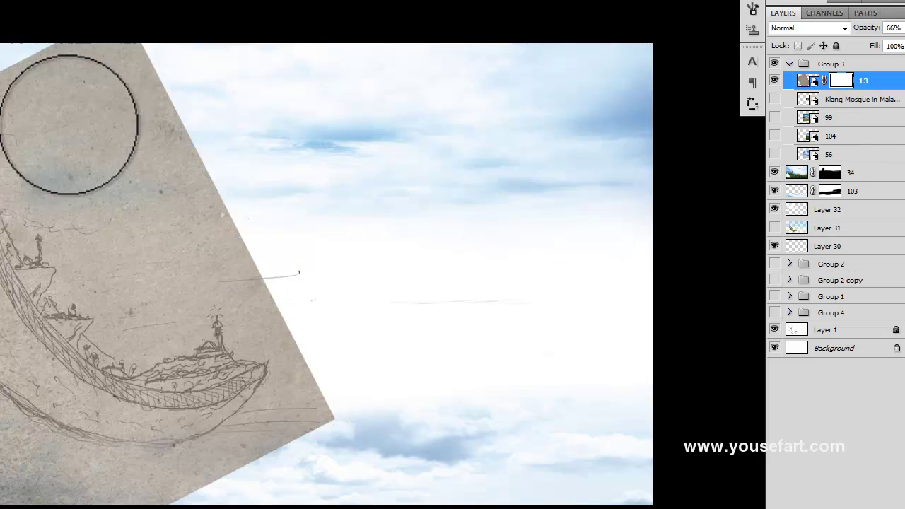
mouse_move(188, 223)
left_mouse_down()
mouse_move(133, 92)
mouse_move(79, 125)
left_mouse_up()
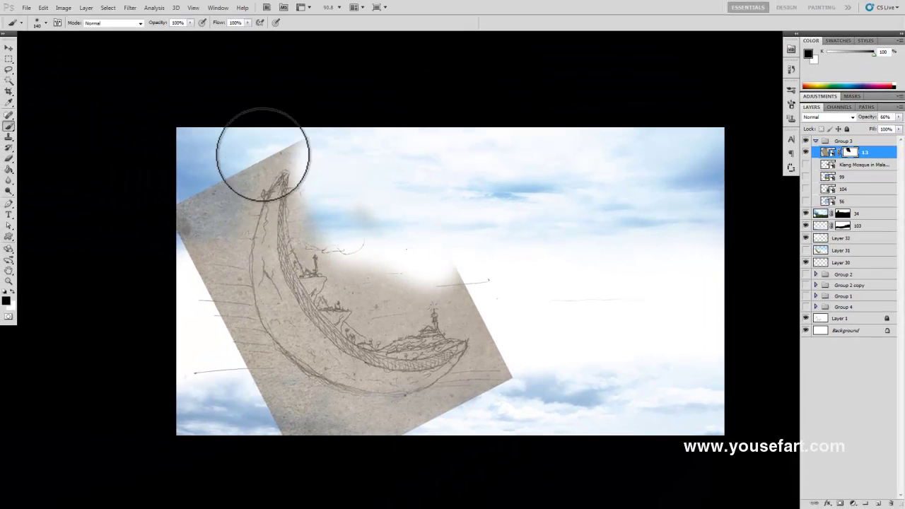
mouse_move(262, 154)
left_mouse_down()
mouse_move(225, 334)
mouse_move(366, 427)
mouse_move(505, 323)
mouse_move(457, 266)
mouse_move(388, 250)
mouse_move(325, 210)
mouse_move(315, 186)
mouse_move(380, 273)
mouse_move(386, 264)
mouse_move(396, 299)
left_mouse_up()
left_click_drag(466, 309, 481, 313)
mouse_move(309, 144)
left_mouse_down()
mouse_move(247, 169)
mouse_move(220, 245)
mouse_move(246, 335)
mouse_move(276, 382)
mouse_move(388, 410)
mouse_move(448, 393)
mouse_move(494, 410)
left_mouse_up()
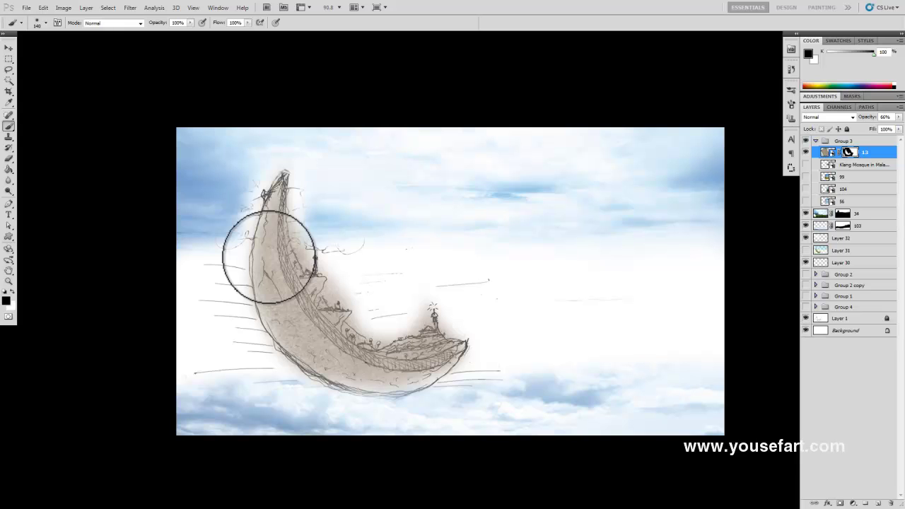
Paint out paper over the upper crescent, trialling layer 13 opacity at 92% and 49%.
mouse_move(269, 257)
left_mouse_down()
mouse_move(338, 196)
mouse_move(299, 208)
mouse_move(309, 182)
mouse_move(309, 240)
mouse_move(347, 262)
mouse_move(372, 259)
mouse_move(374, 319)
mouse_move(396, 307)
mouse_move(450, 303)
mouse_move(478, 323)
mouse_move(459, 402)
left_mouse_up()
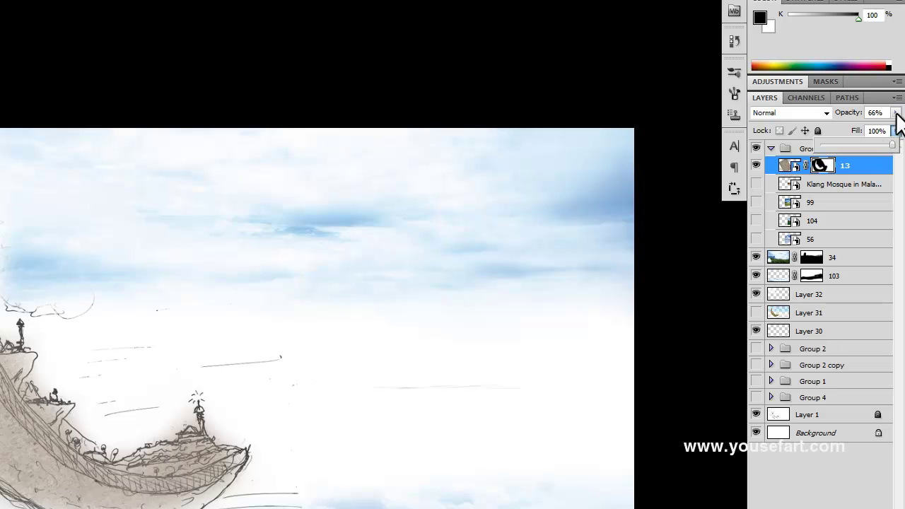
left_click(895, 113)
left_click_drag(880, 124, 888, 130)
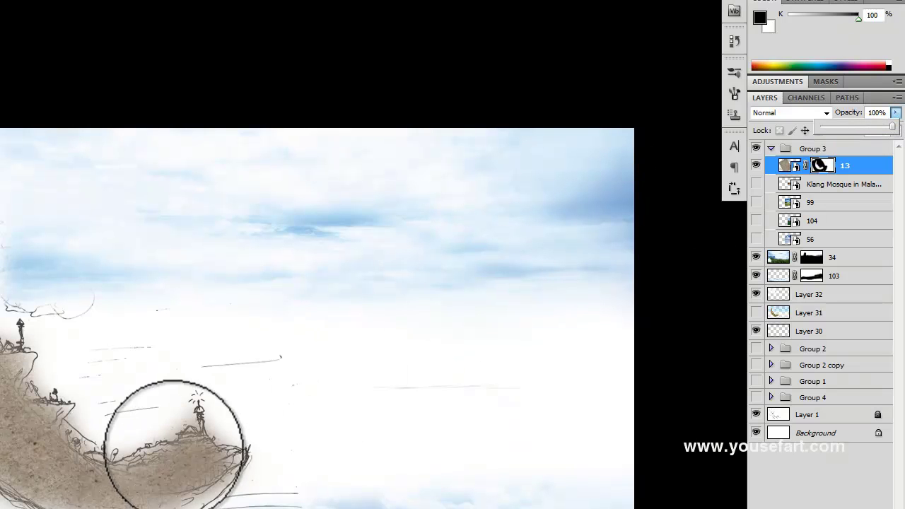
left_click_drag(889, 125, 858, 125)
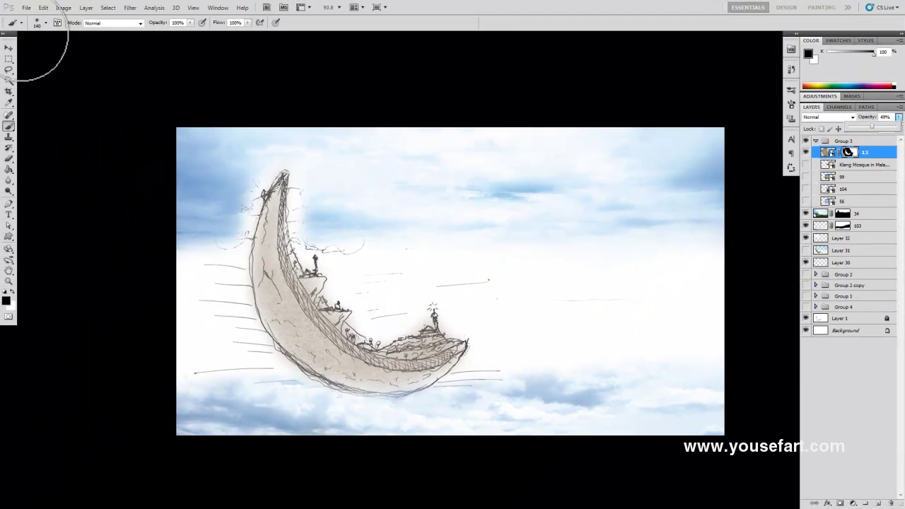
left_click(35, 21)
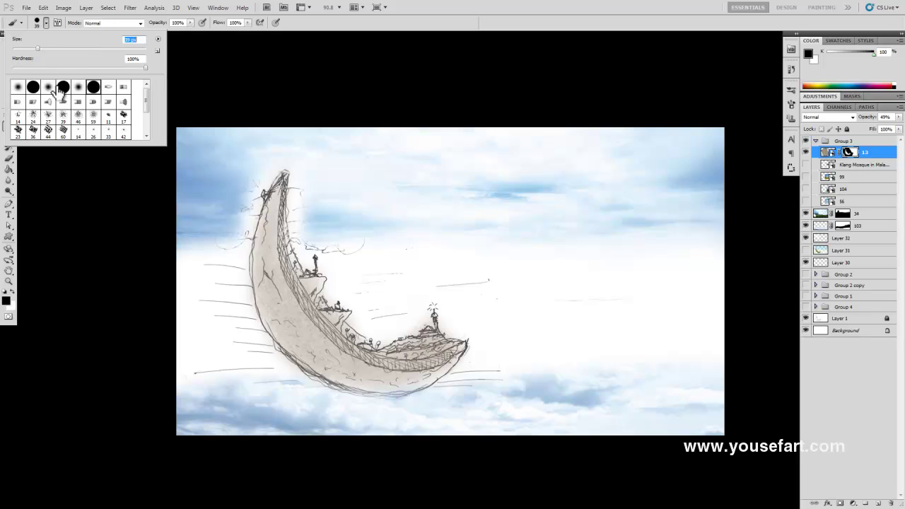
left_click(244, 198)
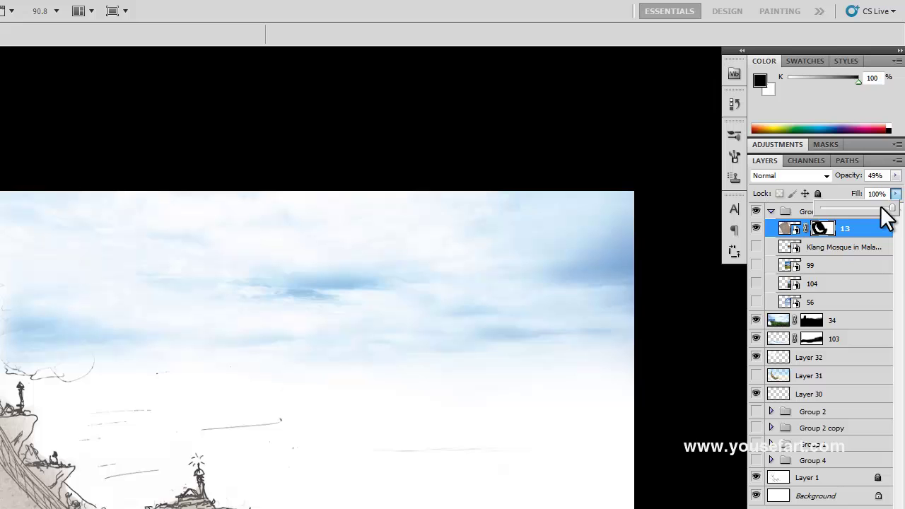
Return layer 13 to 100% opacity and add empty Layer 33 above it.
left_click(895, 175)
left_click_drag(882, 184, 902, 185)
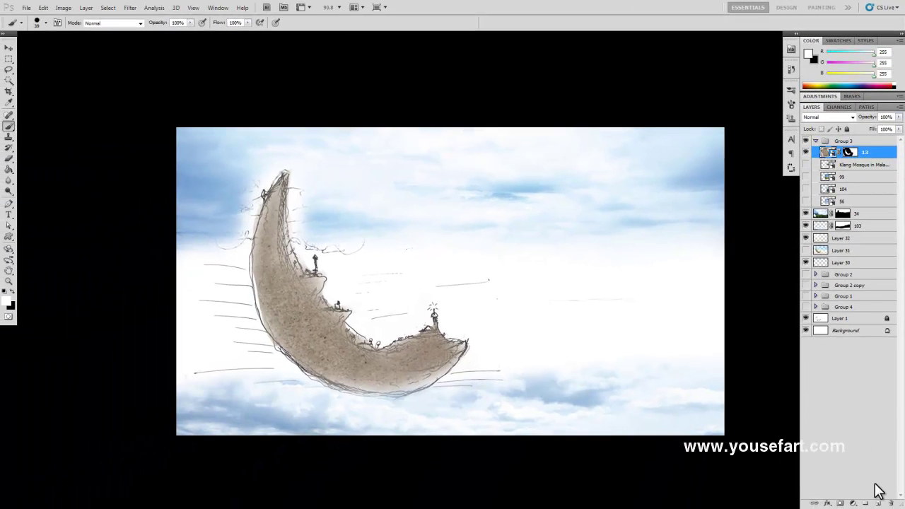
left_click(879, 503)
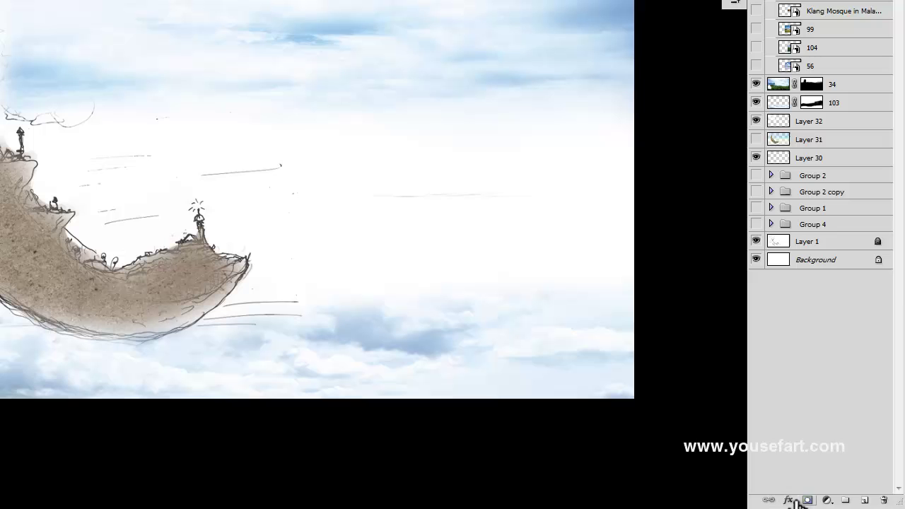
Try the Stroke and Bevel and Emboss effects, then cancel the Layer Style dialog.
left_click(792, 499)
left_click(806, 485)
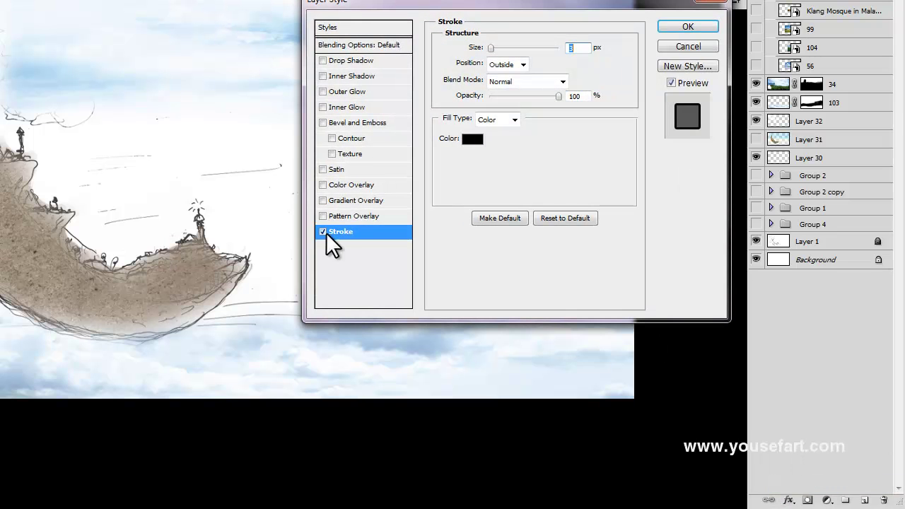
left_click(323, 232)
left_click(325, 123)
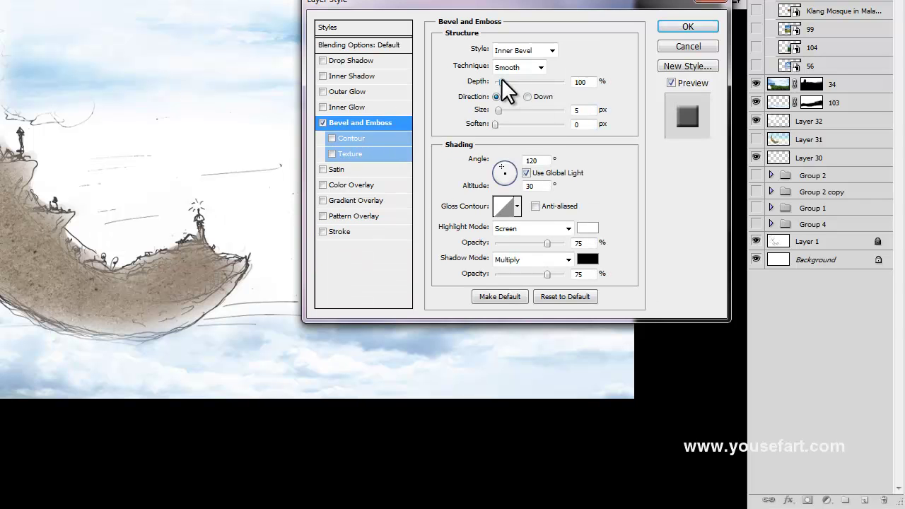
left_click_drag(525, 79, 522, 80)
left_click(689, 50)
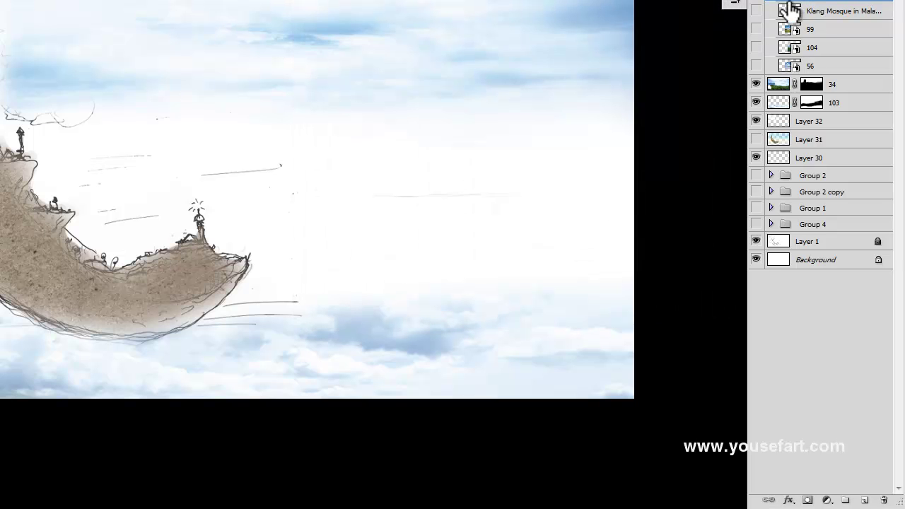
Add Bevel and Emboss to layer 13 with Size 76 px and Depth 42%.
left_click(788, 500)
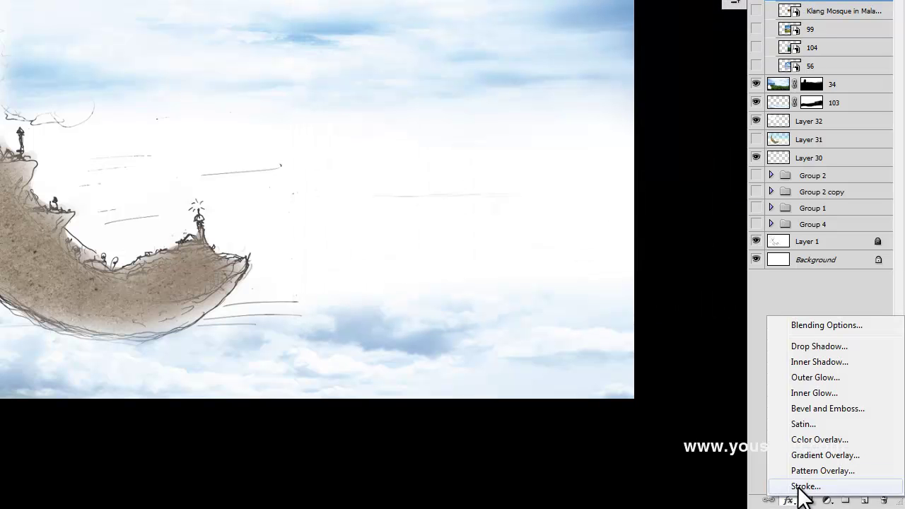
left_click(817, 407)
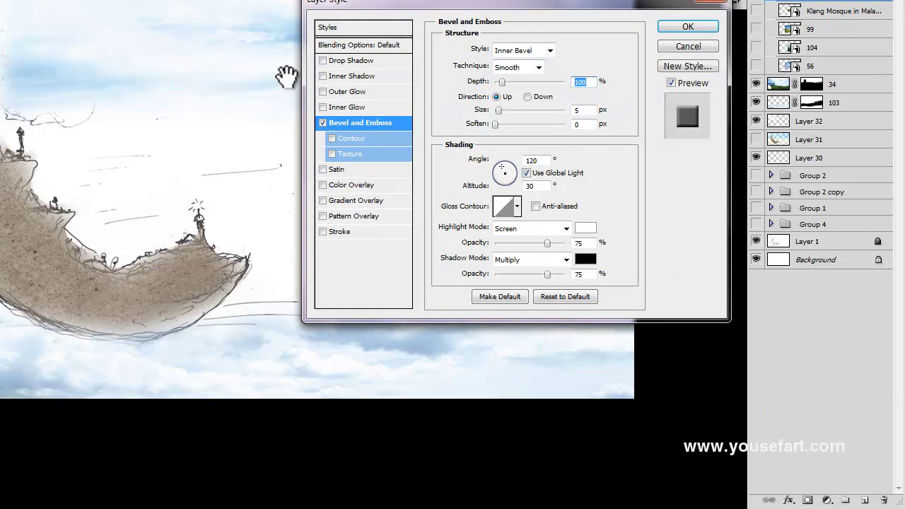
left_click_drag(504, 110, 519, 110)
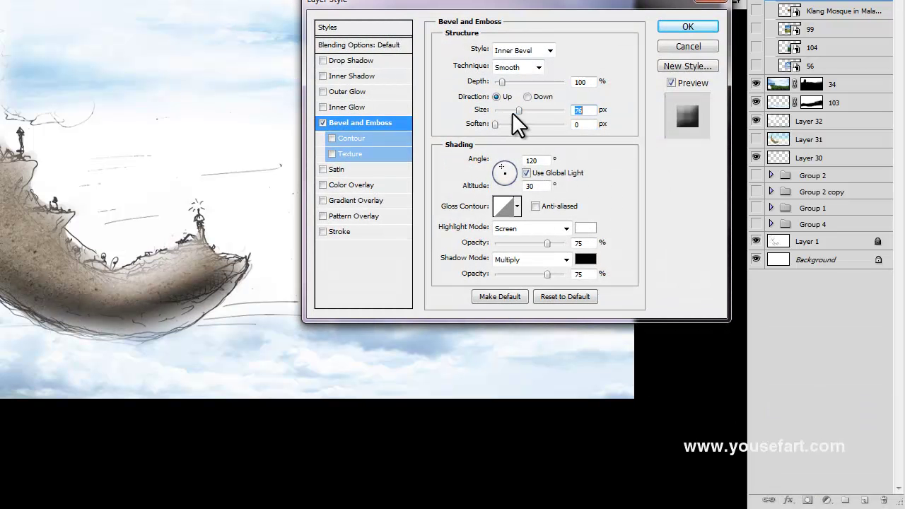
mouse_move(501, 82)
left_mouse_down()
mouse_move(517, 81)
mouse_move(498, 81)
left_mouse_up()
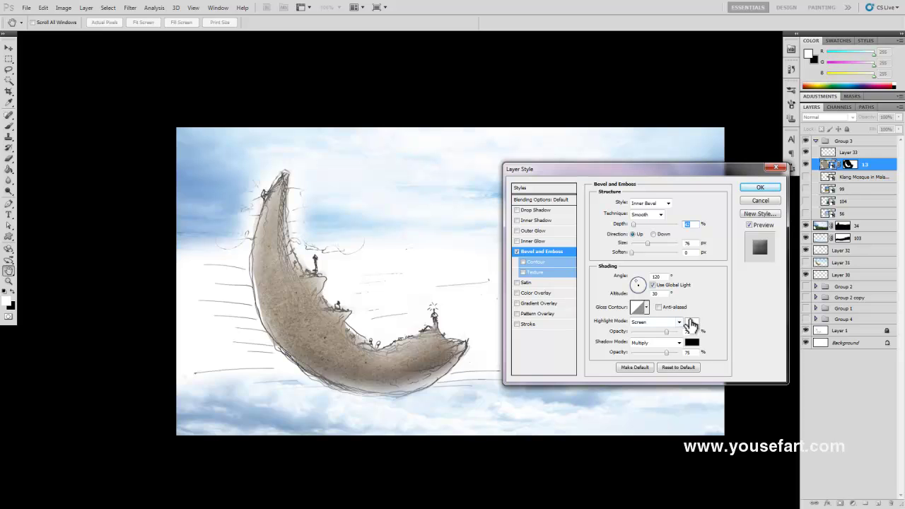
Set the bevel highlight to golden-brown #996600 and shadow to dark brown, then apply.
left_click(690, 322)
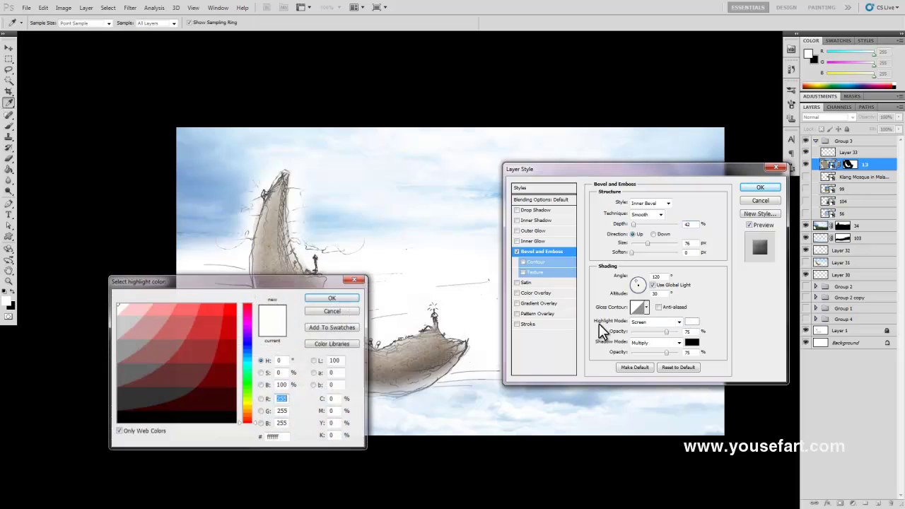
mouse_move(244, 405)
left_mouse_down()
mouse_move(246, 414)
mouse_move(232, 369)
left_mouse_up()
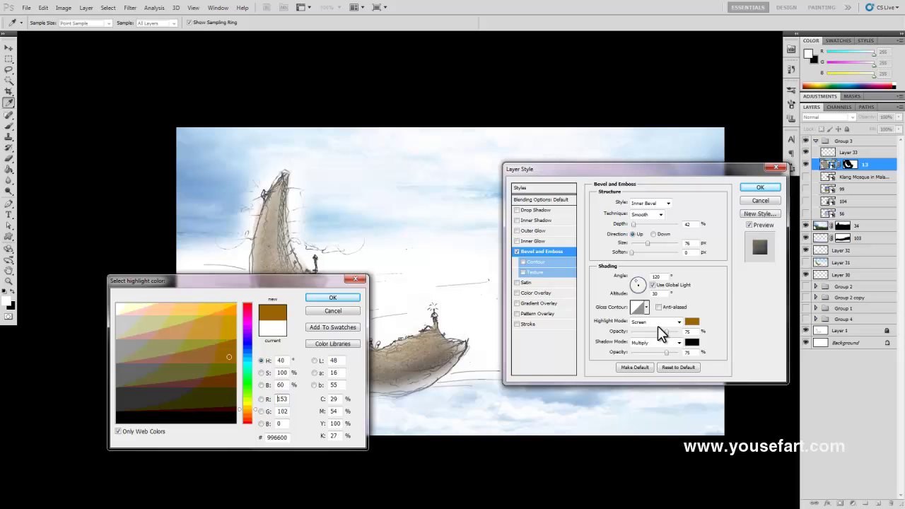
left_click(332, 298)
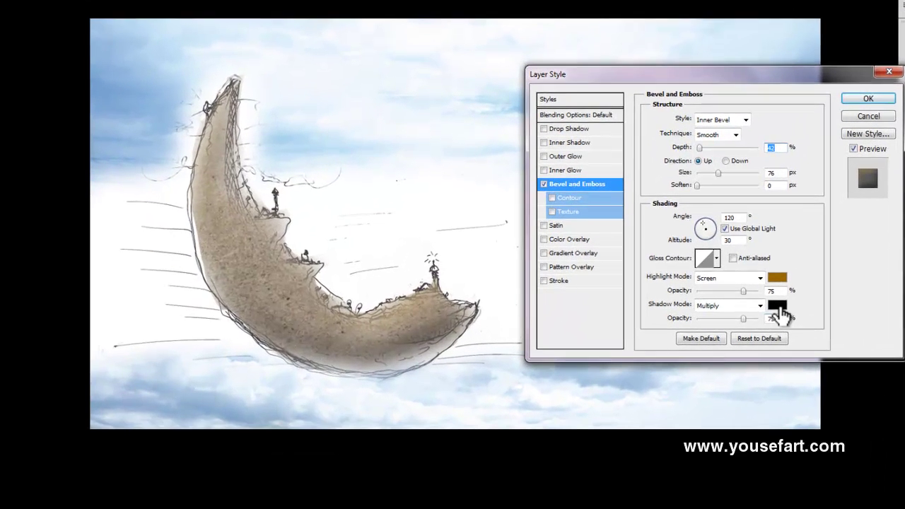
left_click(778, 306)
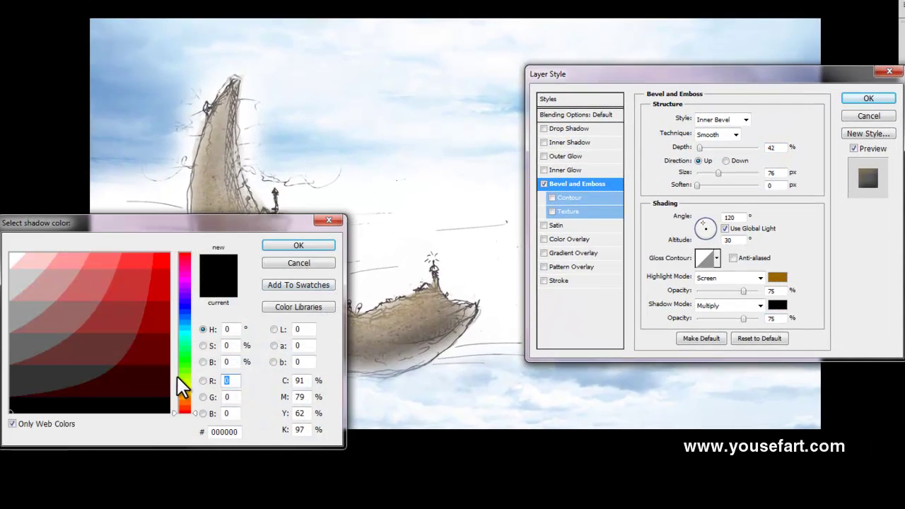
left_click(184, 395)
left_click(163, 362)
left_click(329, 245)
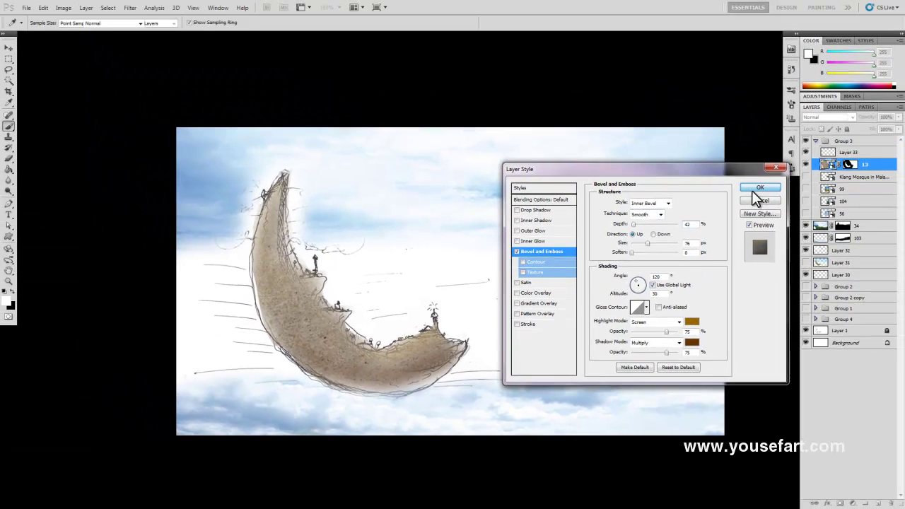
left_click(757, 193)
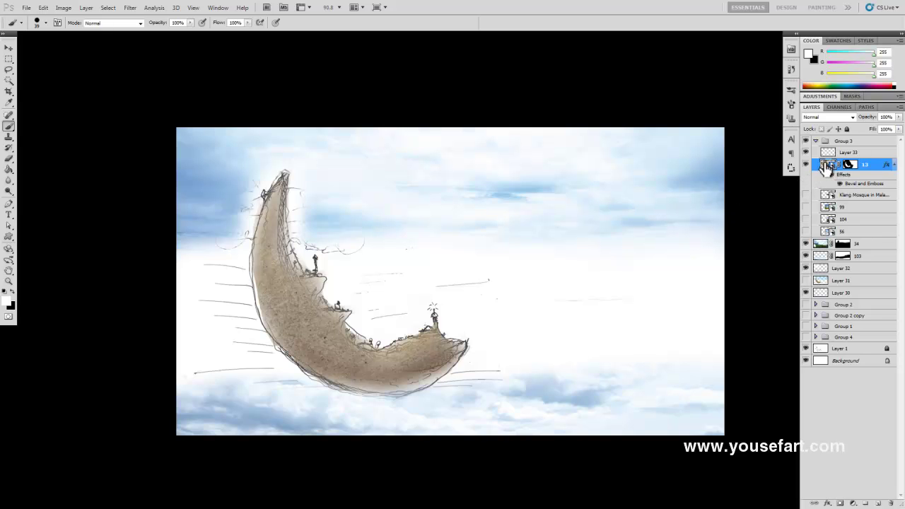
With the Move tool active, select layer 13 and then the empty Layer 33.
left_click(9, 48)
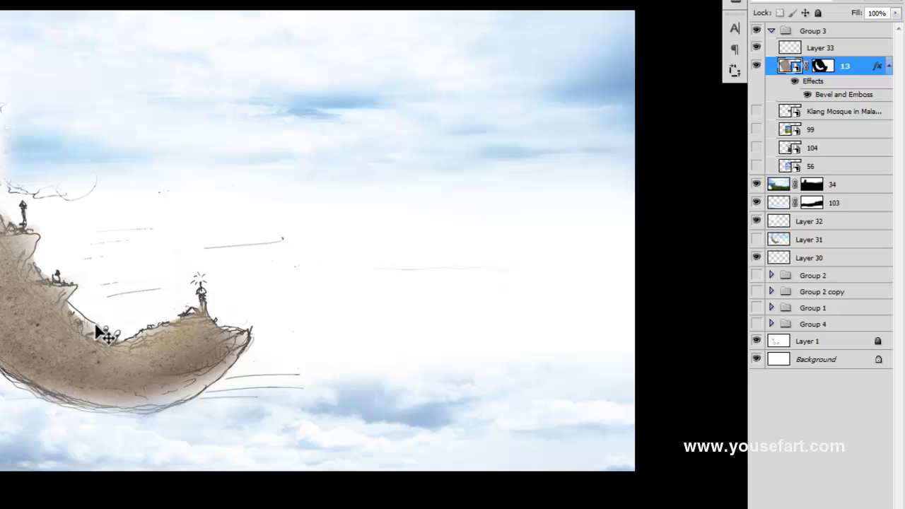
left_click(335, 283)
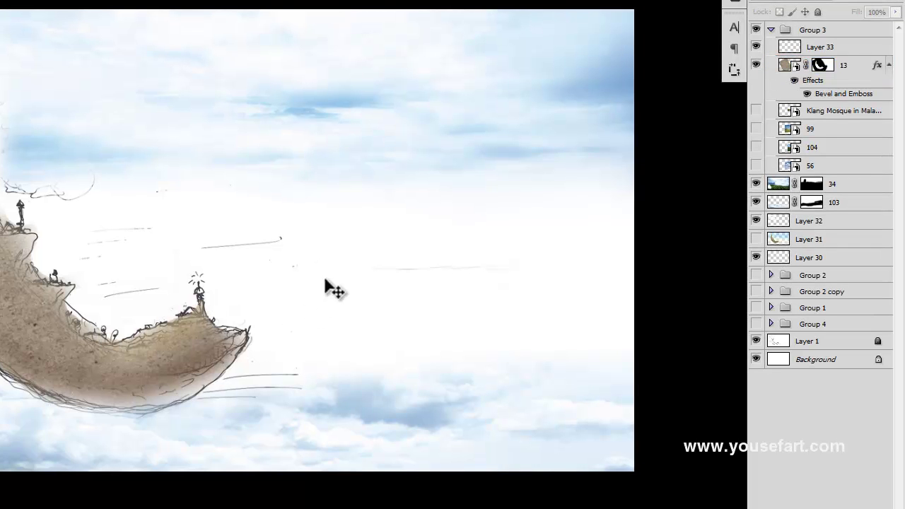
left_click(783, 67)
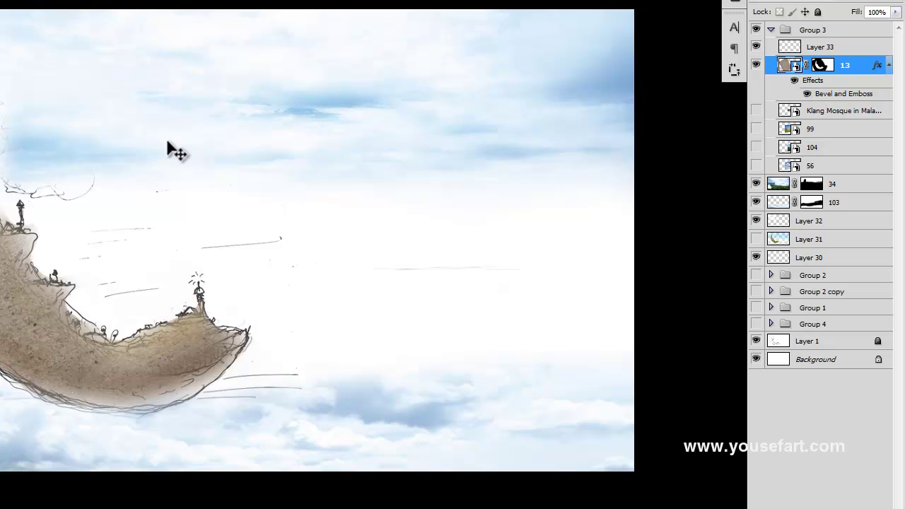
left_click(793, 46)
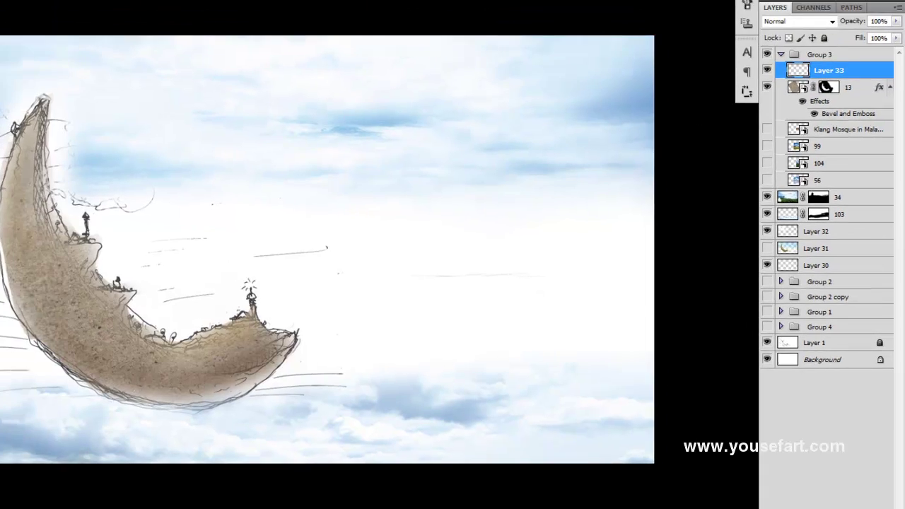
Test a yellow #ffcc33 brush stroke on the moon's upper tip, then undo it.
left_click(9, 303)
left_click(247, 408)
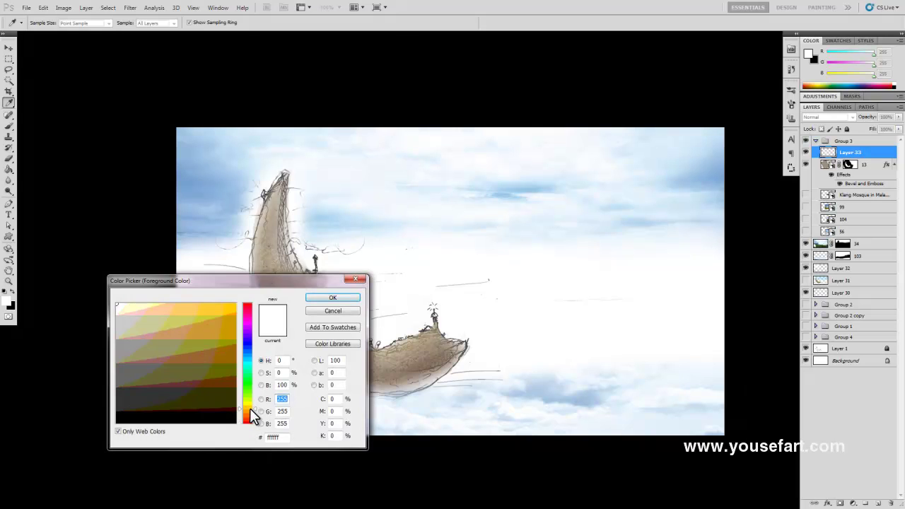
left_click(225, 335)
left_click(234, 310)
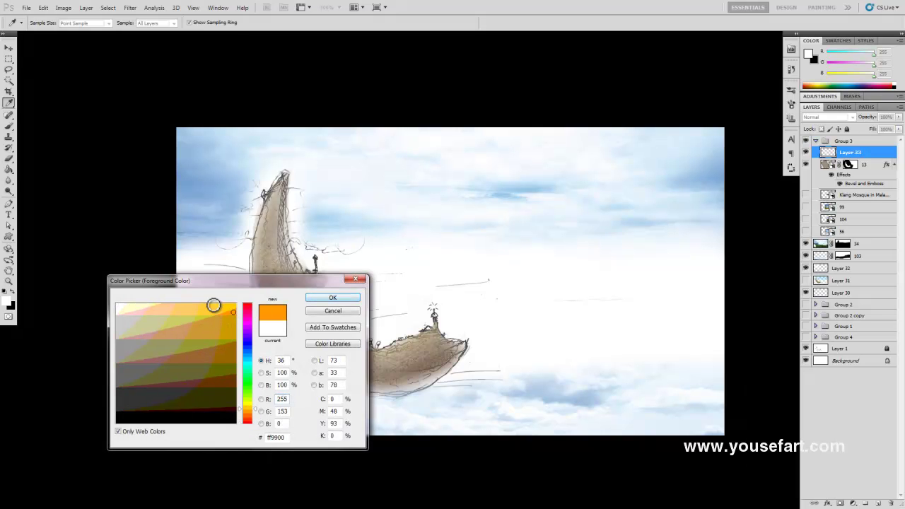
left_click(214, 307)
left_click(323, 296)
key("v")
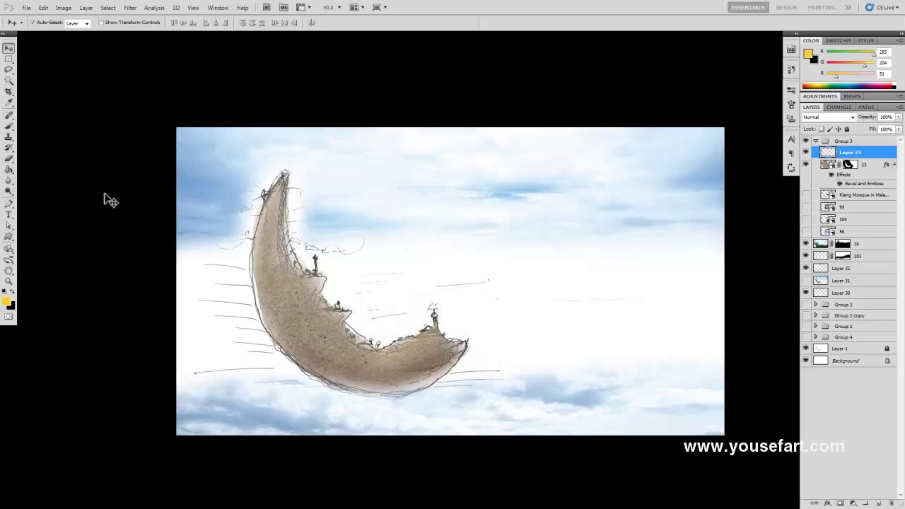
left_click(9, 127)
left_click_drag(274, 188, 267, 211)
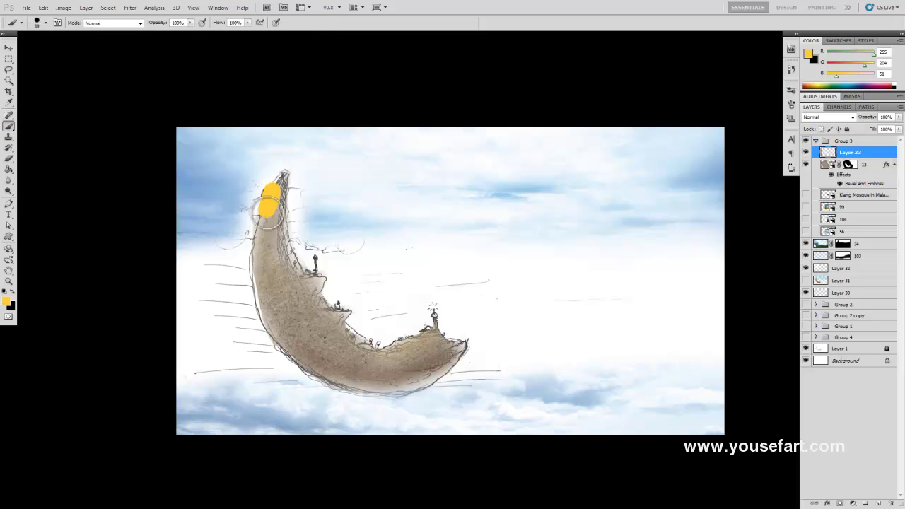
key("ctrl+z")
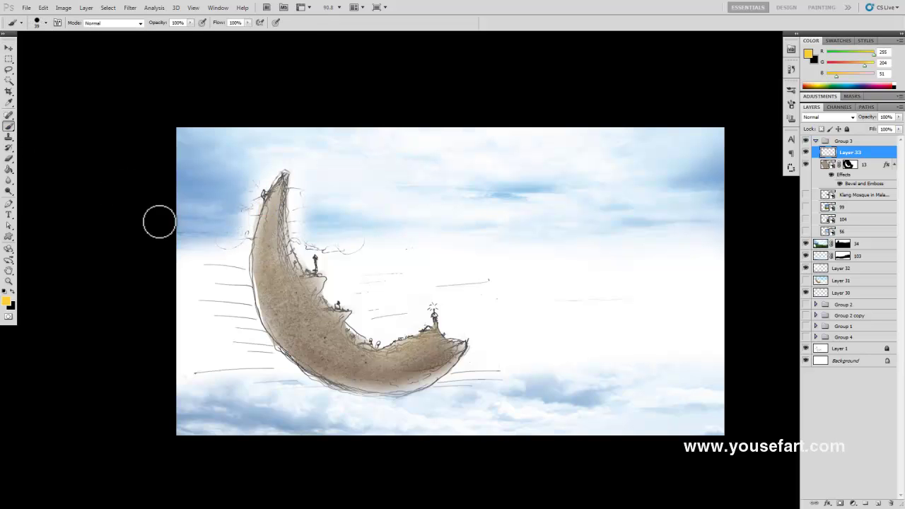
Paint a brown #996600 stripe along the moon's inner and lower curve with a 46 px soft brush.
left_click(46, 23)
left_click(78, 114)
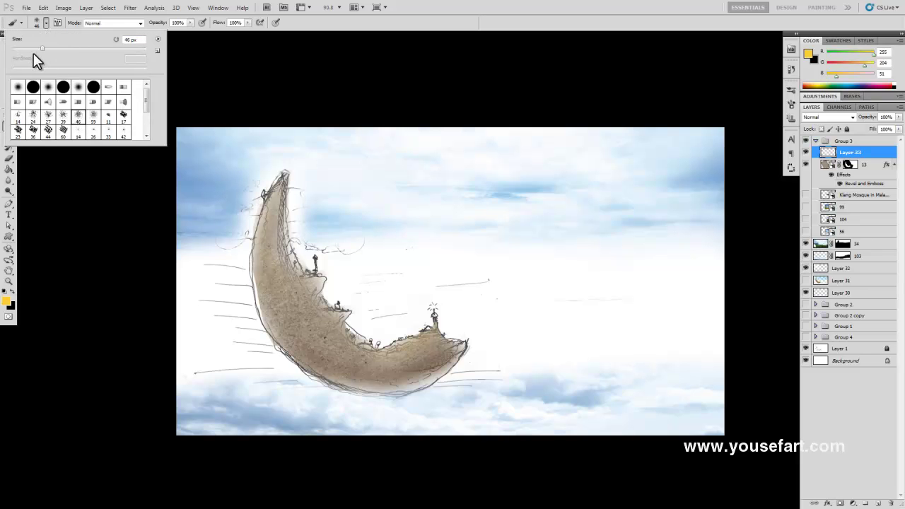
left_click(8, 301)
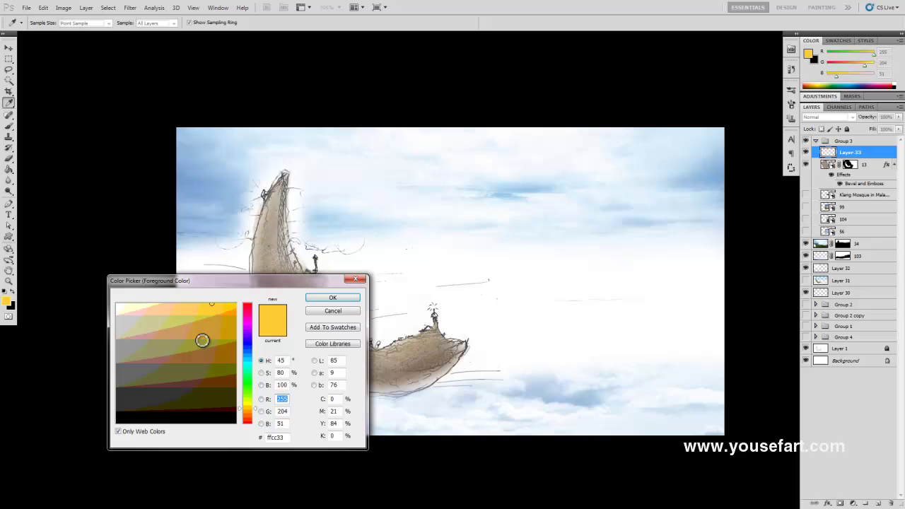
left_click(228, 352)
left_click(313, 298)
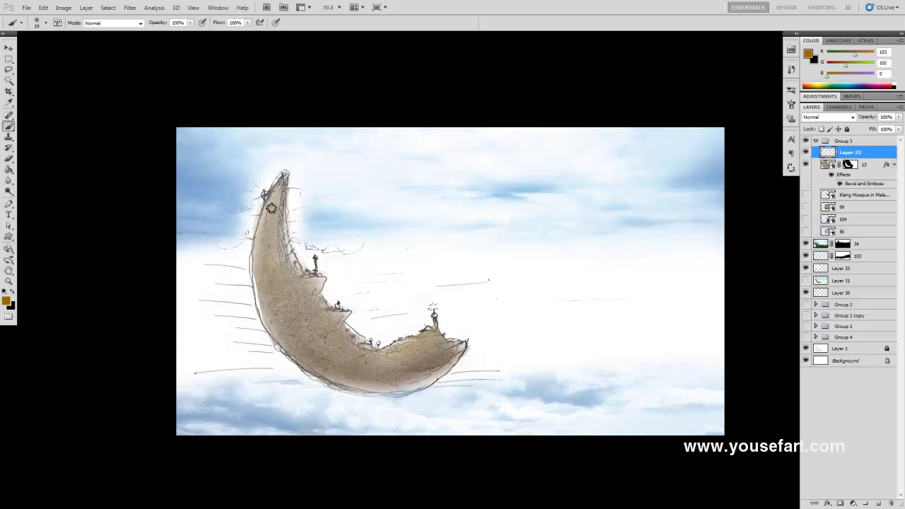
left_click_drag(275, 224, 299, 300)
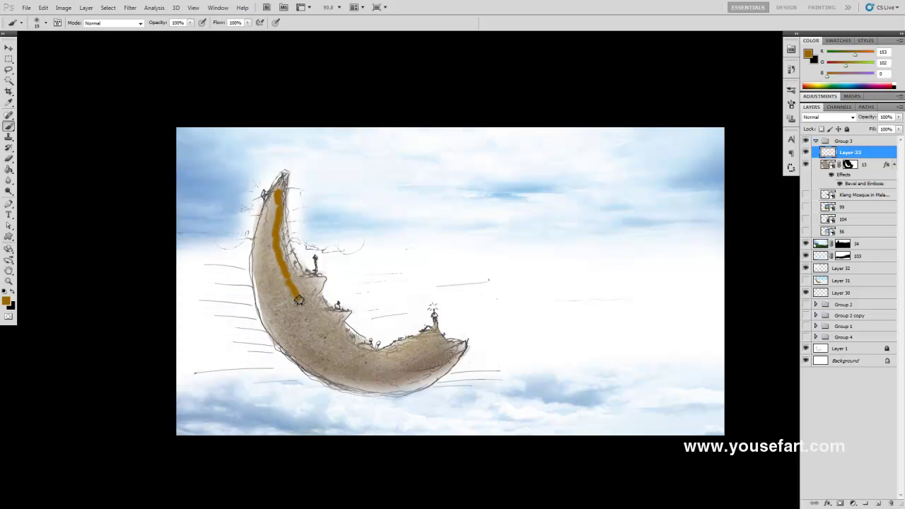
left_click_drag(326, 334, 369, 350)
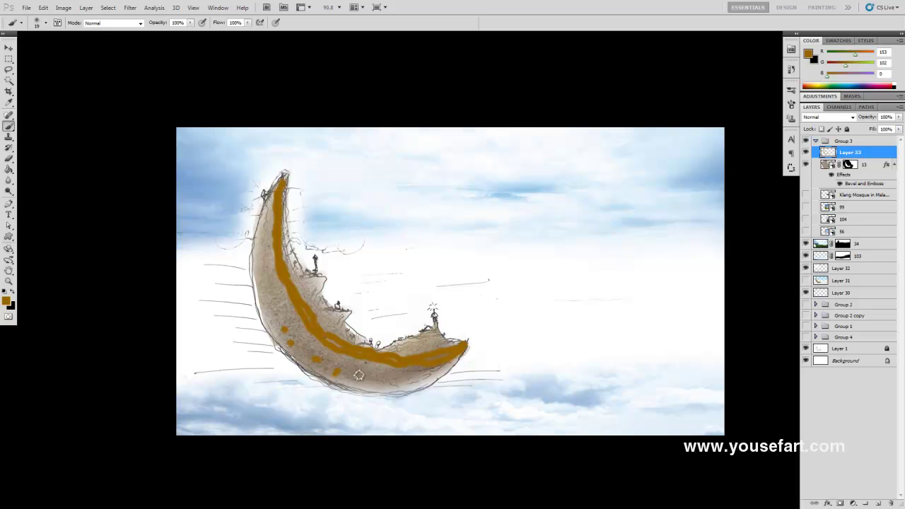
Set Layer 33's blend mode to Screen after previewing Hard Light.
left_click(827, 117)
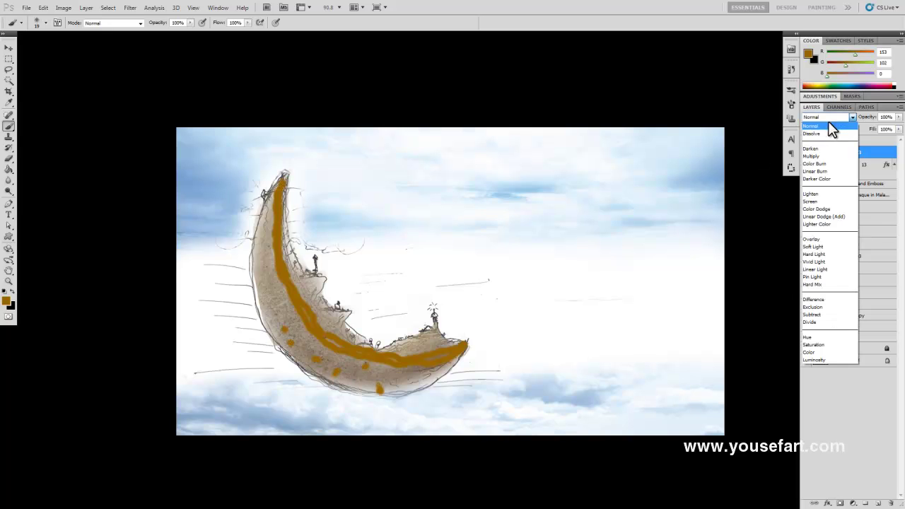
left_click(819, 126)
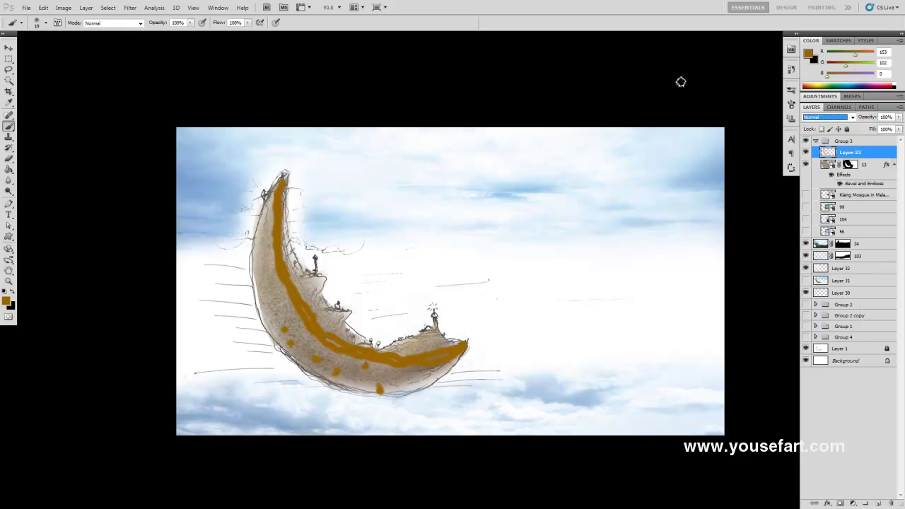
key("Down")
key("Down")
key("Down")
key("Down")
key("Down")
key("Down")
key("Down")
key("Down")
key("Down")
key("Down")
key("Down")
key("Down")
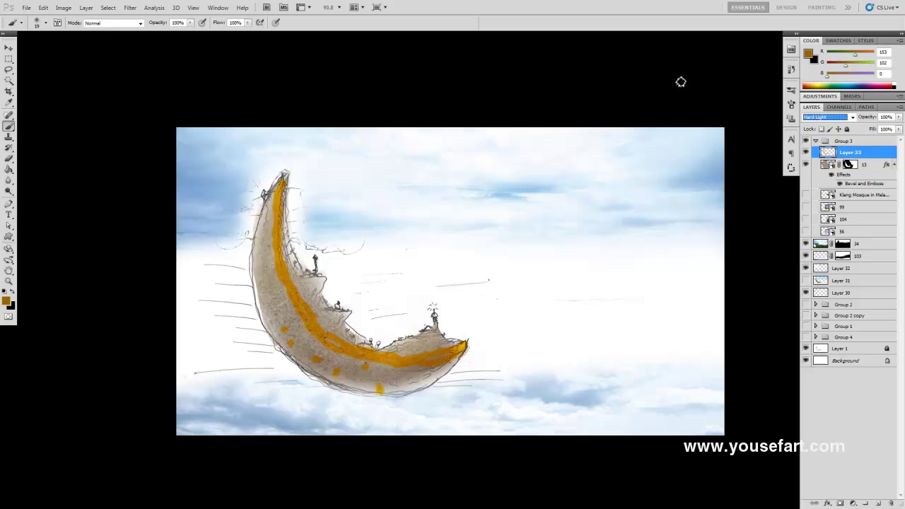
key("Down")
key("Down")
key("Down")
key("Down")
key("Down")
key("Down")
key("Down")
key("Up")
key("Up")
key("Up")
key("Up")
key("Up")
key("Up")
key("Up")
key("Up")
key("Up")
key("Up")
key("Up")
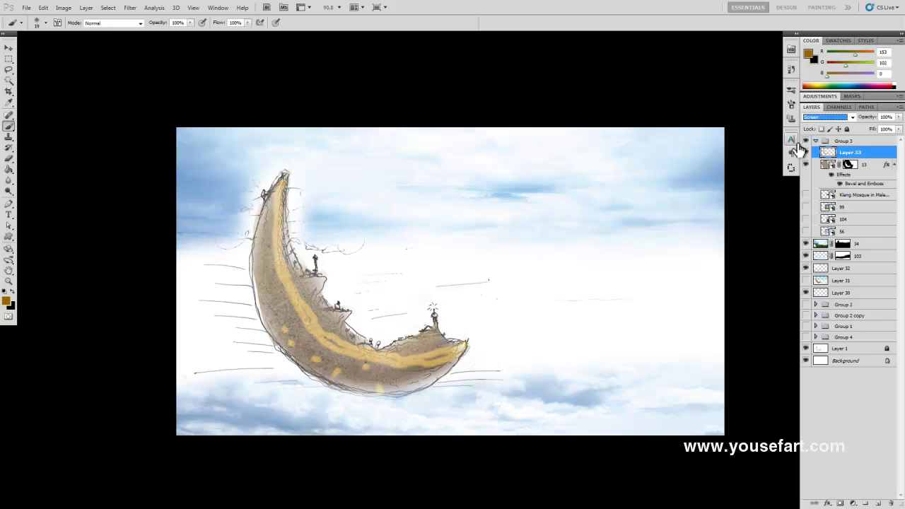
Lower Layer 33's fill to 63% and make the Klang Mosque layer visible.
left_click(898, 129)
left_click_drag(890, 145, 882, 146)
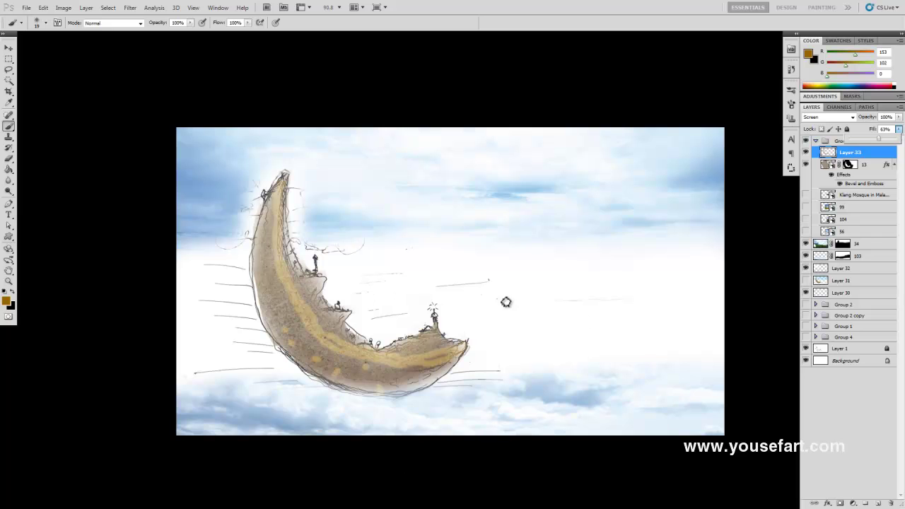
left_click(806, 194)
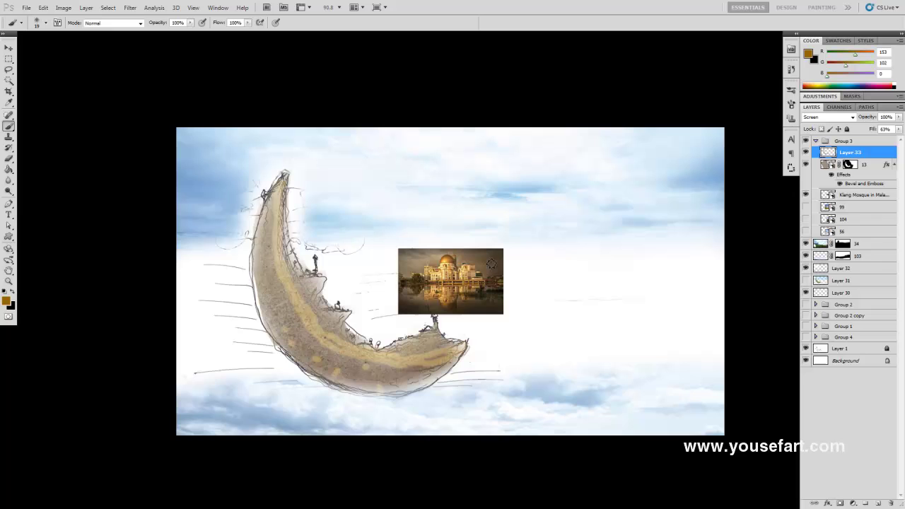
Add a layer mask to the mosque photo and paint out its reflection.
left_click(847, 197)
left_click(840, 504)
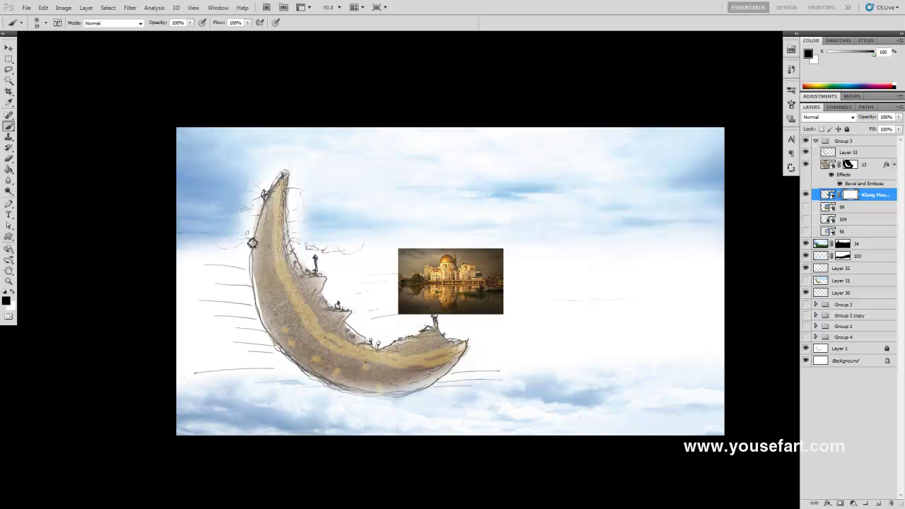
mouse_move(448, 303)
left_mouse_down()
mouse_move(509, 303)
mouse_move(519, 289)
mouse_move(499, 284)
left_mouse_up()
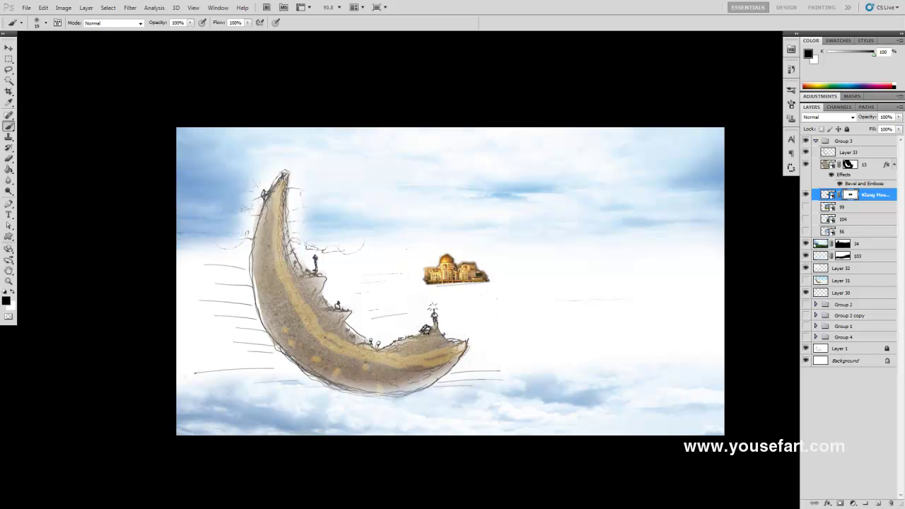
Move the mosque onto the moon's lower curve, bring it to the top, and scale to about 89%.
key("v")
left_click_drag(450, 275, 413, 337)
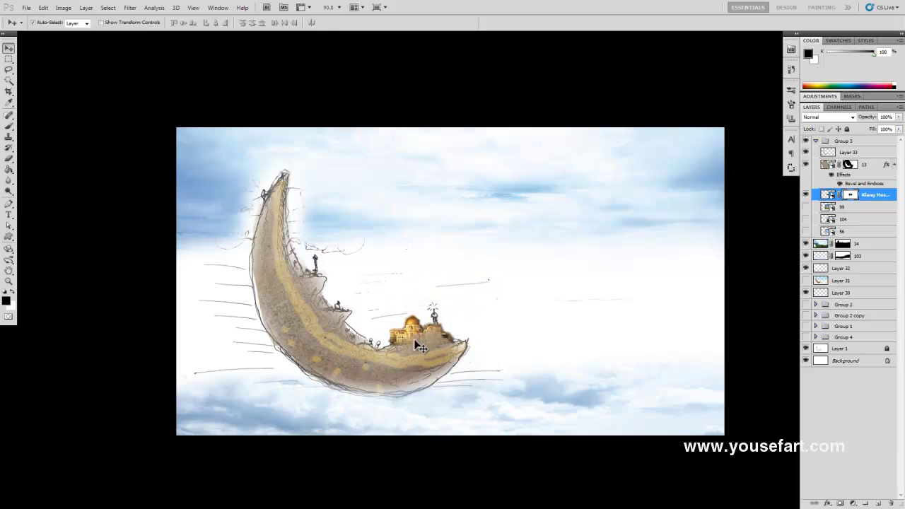
key("ctrl+shift+bracketright")
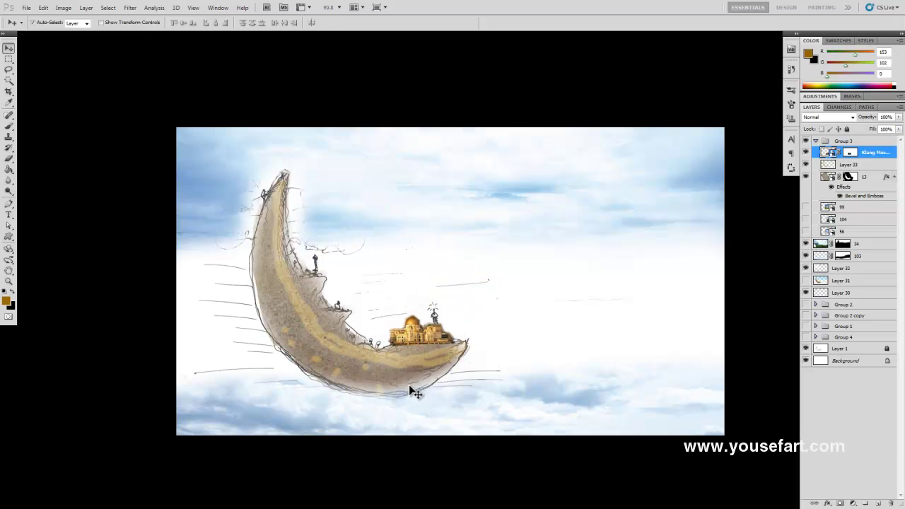
key("ctrl+t")
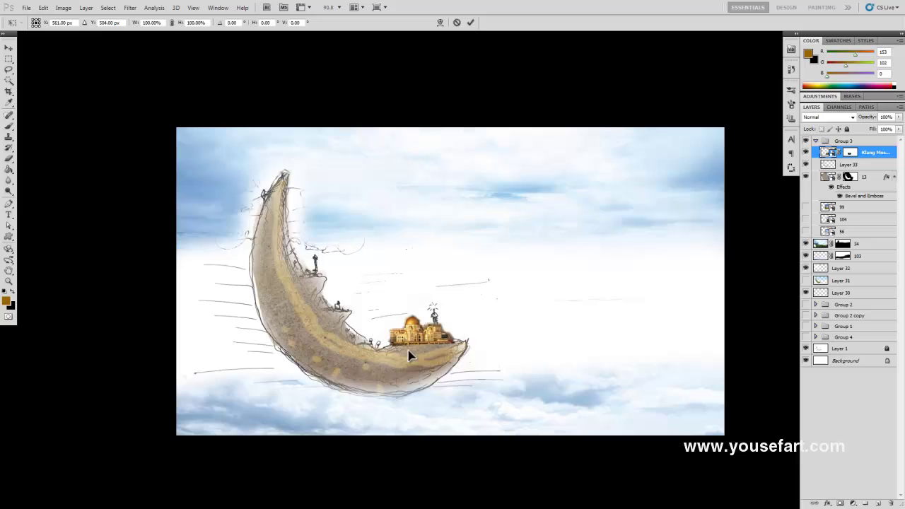
left_click_drag(359, 310, 375, 317)
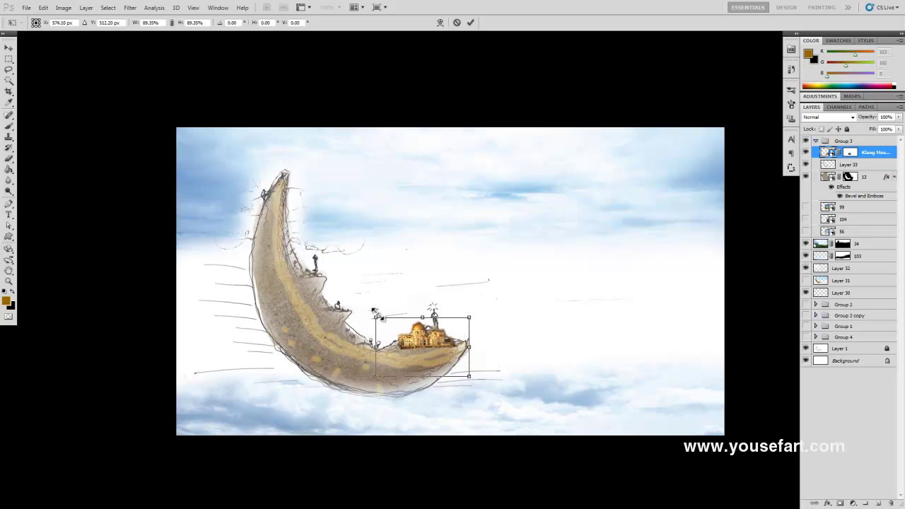
mouse_move(416, 343)
left_mouse_down()
mouse_move(465, 339)
mouse_move(413, 341)
left_mouse_up()
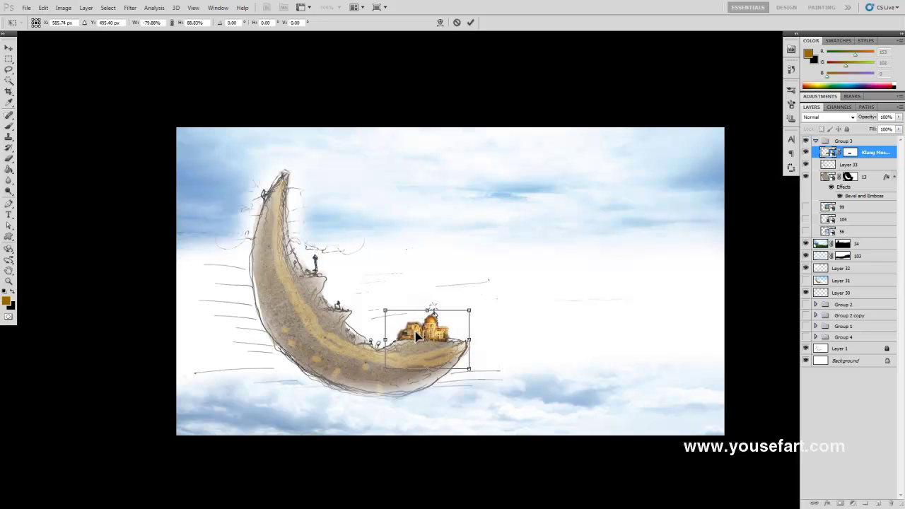
key("Return")
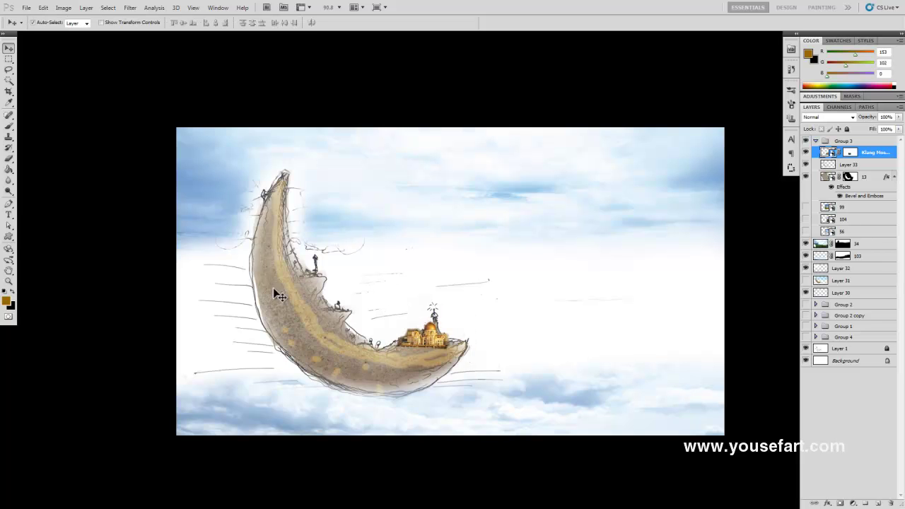
Mask Layer 31 and paint out its blue streaks around the moon with a scatter brush.
left_click(822, 245)
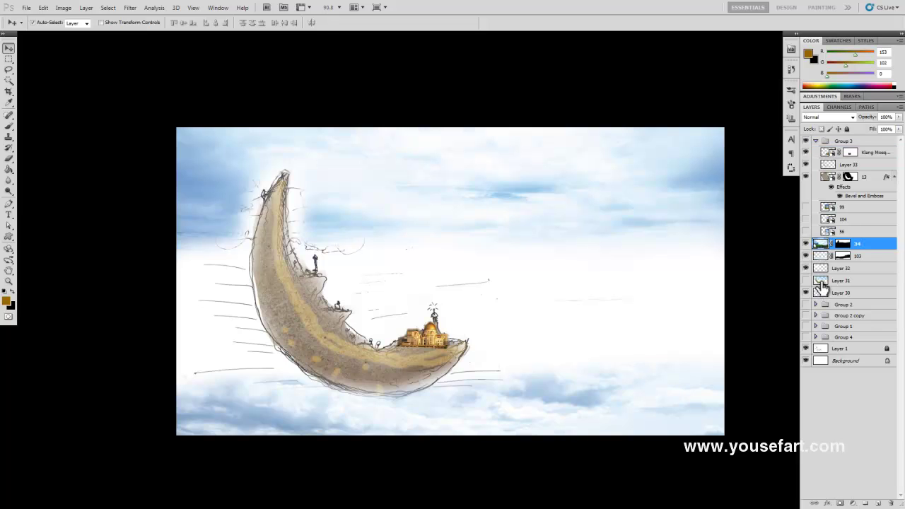
left_click(821, 281)
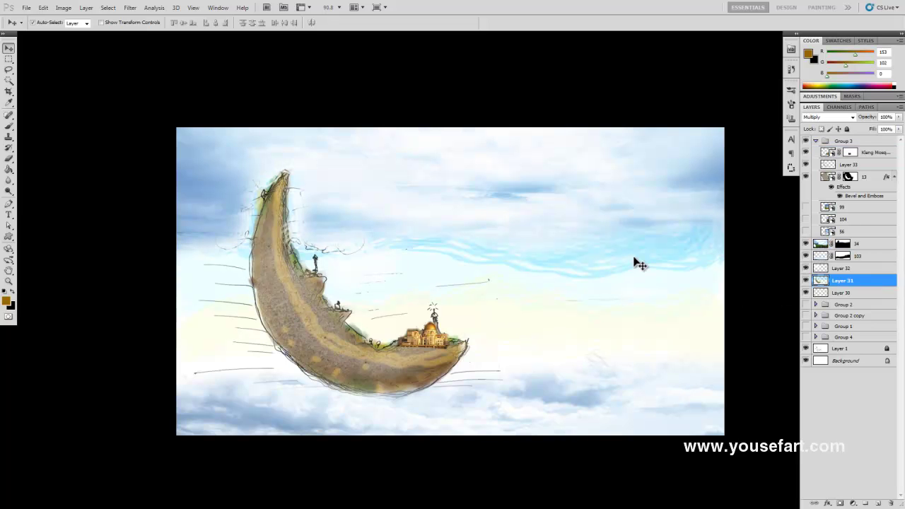
left_click(839, 502)
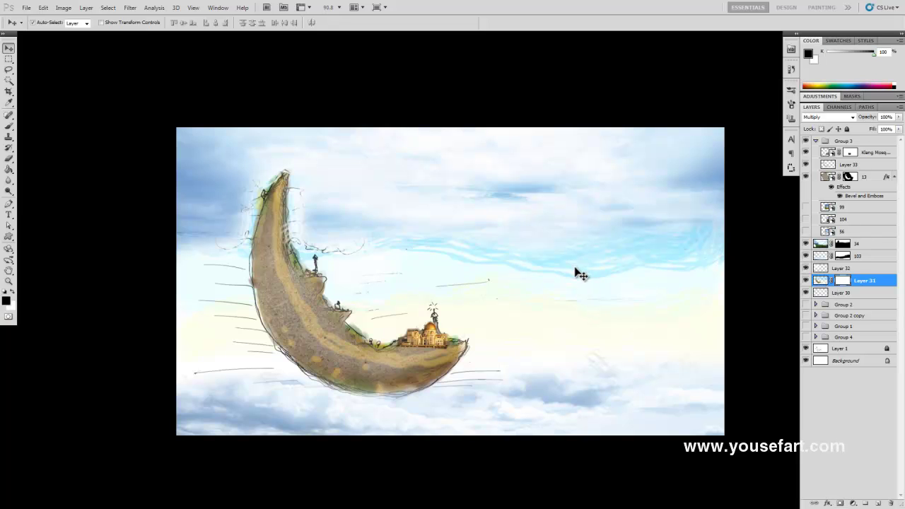
key("b")
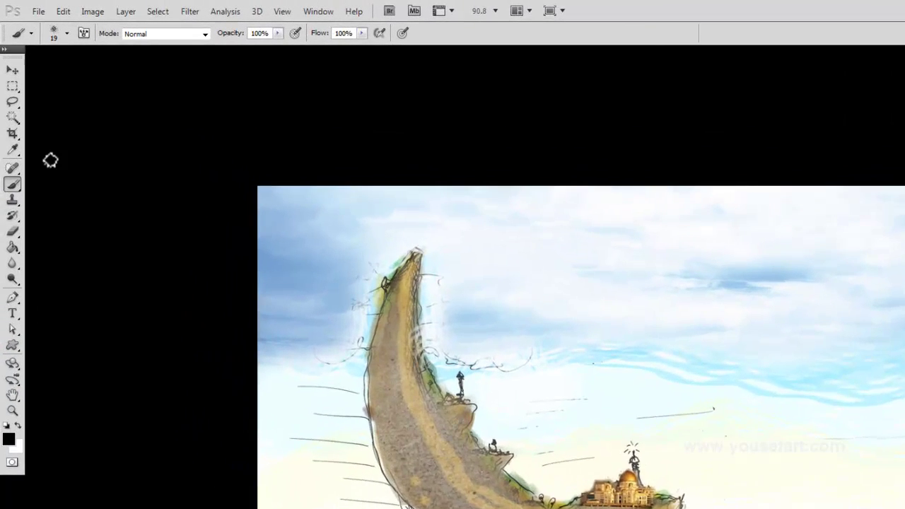
left_click(68, 35)
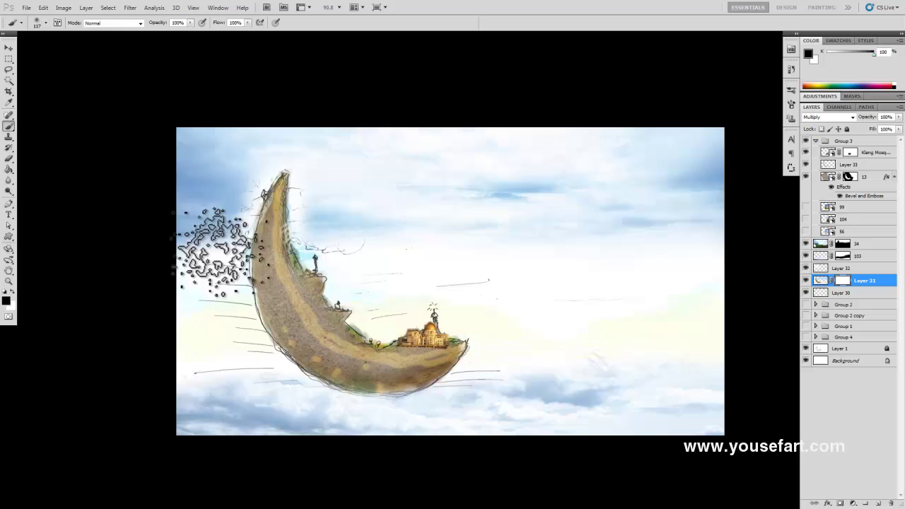
mouse_move(304, 205)
left_mouse_down()
mouse_move(382, 289)
mouse_move(380, 311)
mouse_move(333, 304)
mouse_move(424, 322)
mouse_move(406, 361)
mouse_move(432, 373)
mouse_move(379, 402)
left_mouse_up()
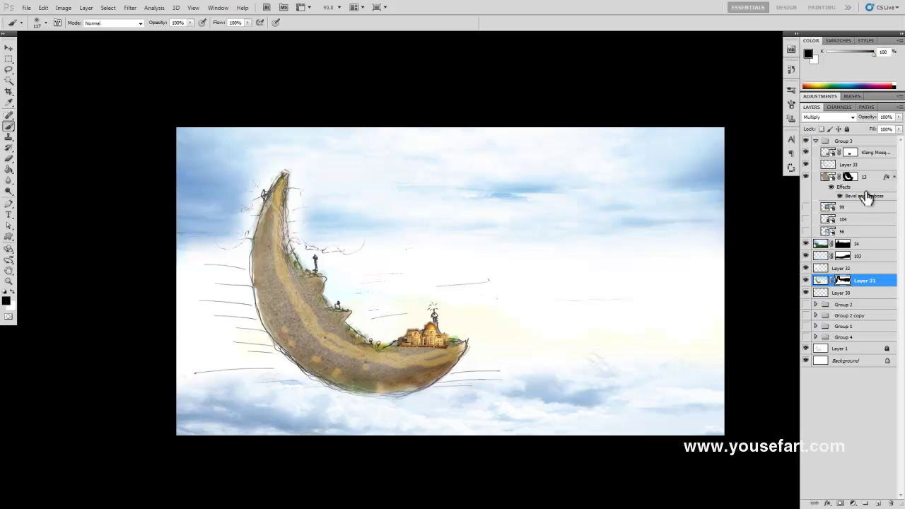
Move calligraphy Layer 12 from Group 4 to the top, show it, and try blend modes.
left_click(816, 337)
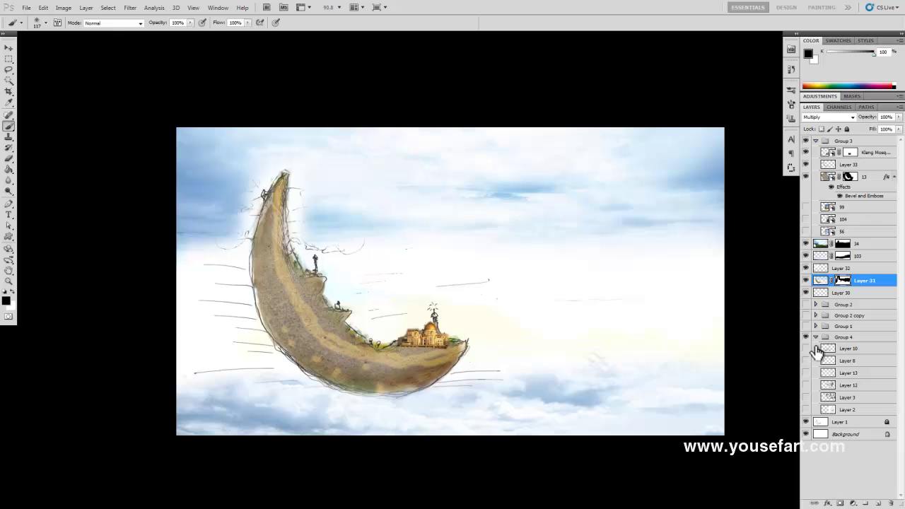
left_click(831, 389)
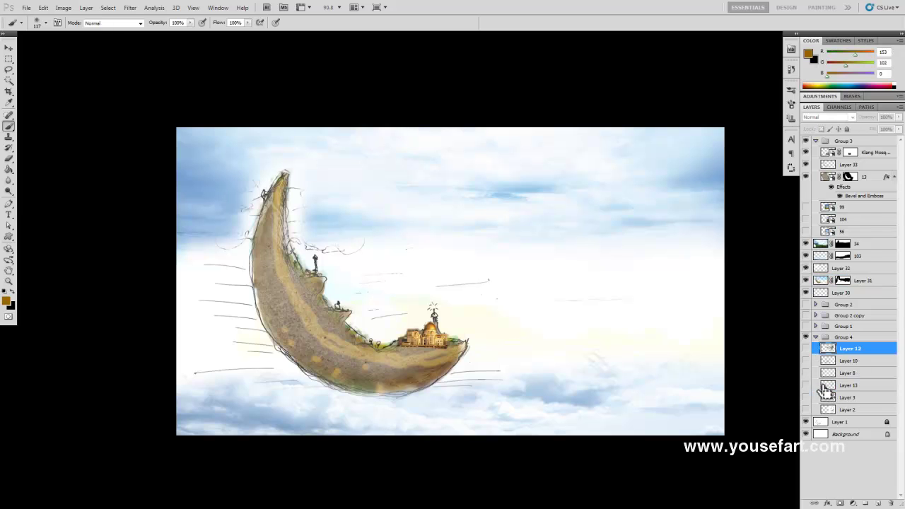
left_click_drag(824, 389, 827, 138)
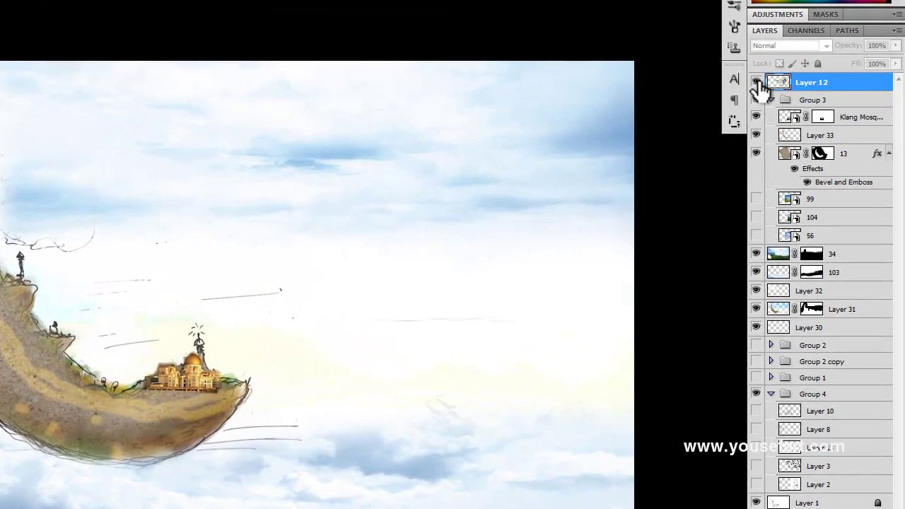
left_click(756, 82)
left_click(799, 46)
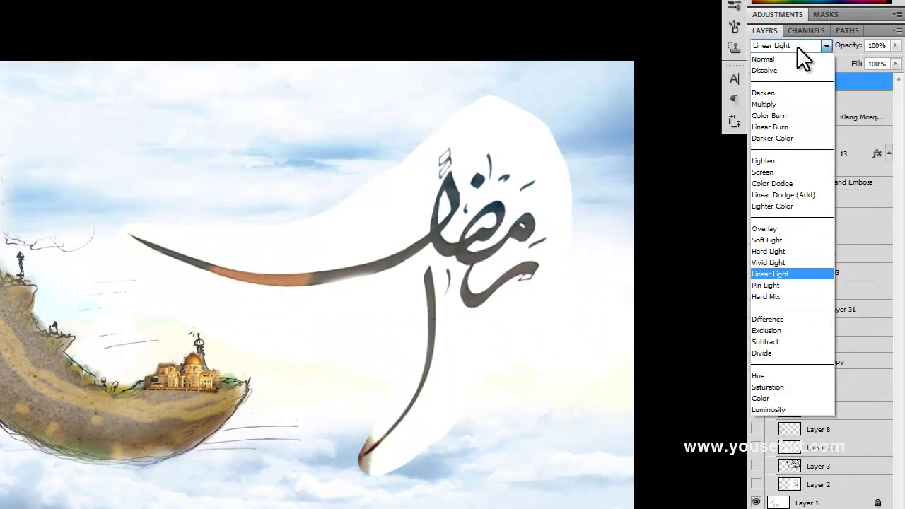
left_click(776, 62)
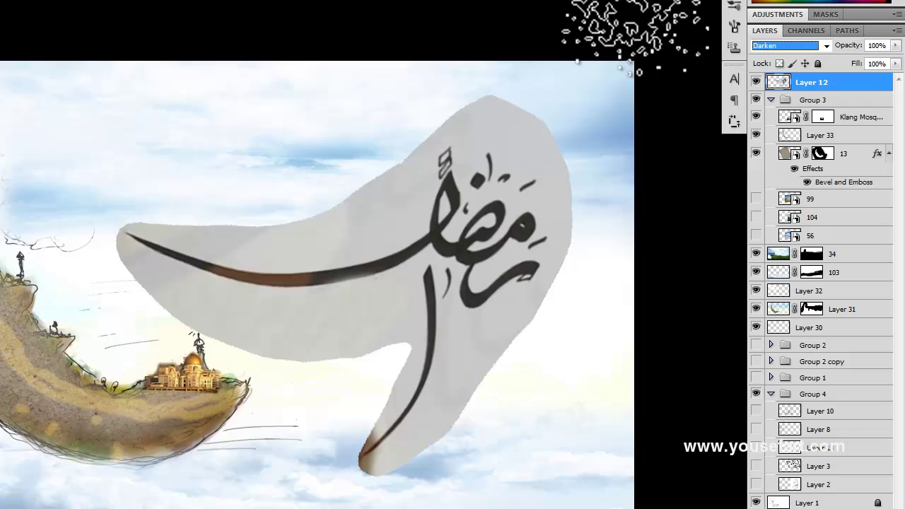
key("Down")
key("Down")
key("Down")
key("Down")
key("Down")
key("Down")
key("Down")
key("Down")
key("Down")
key("Down")
key("Down")
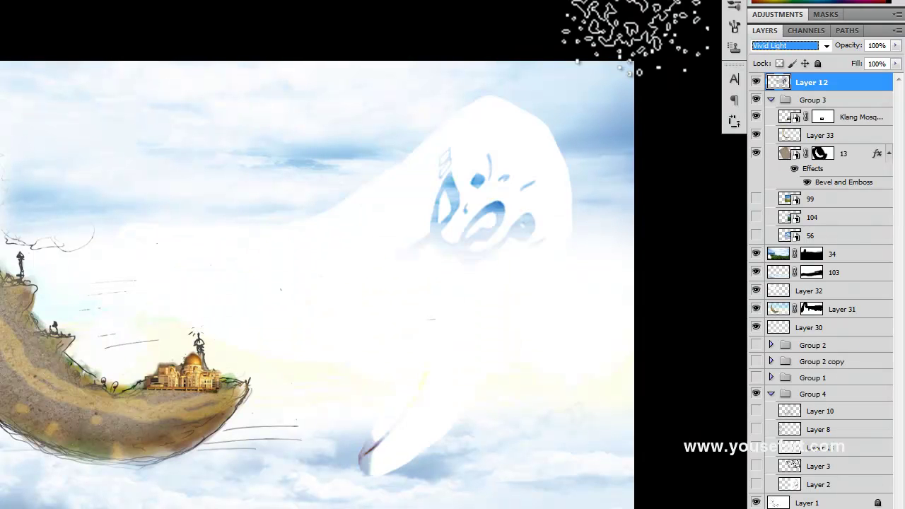
key("Down")
key("Down")
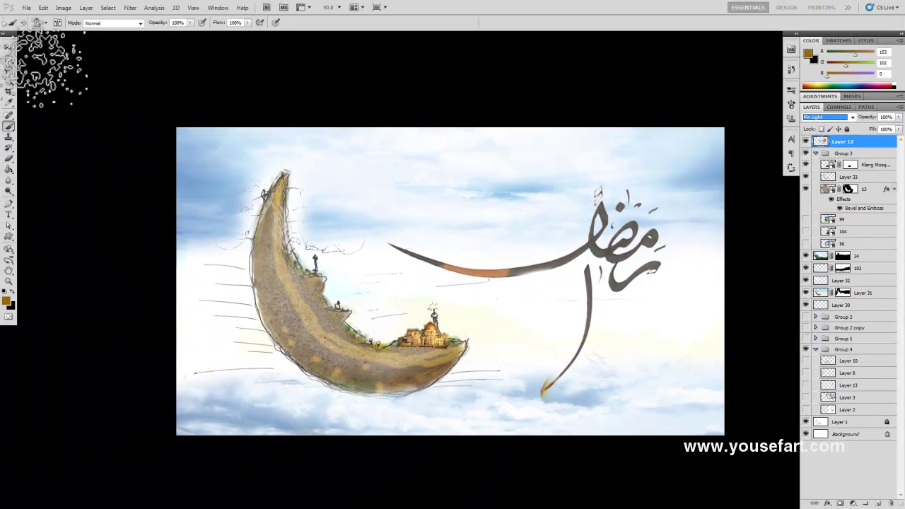
Preview landscape layers 99, 104 and 56, shifting the snowy trees left, then hide them.
left_click(9, 46)
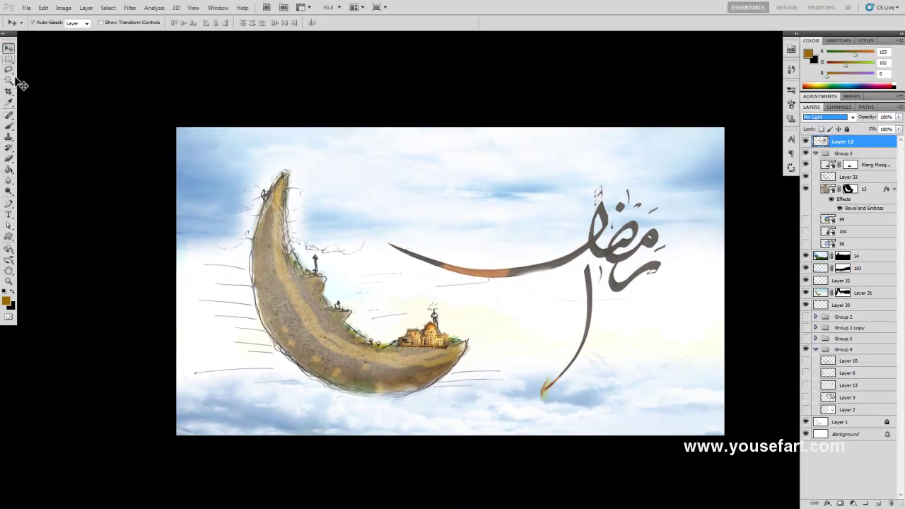
left_click(434, 346)
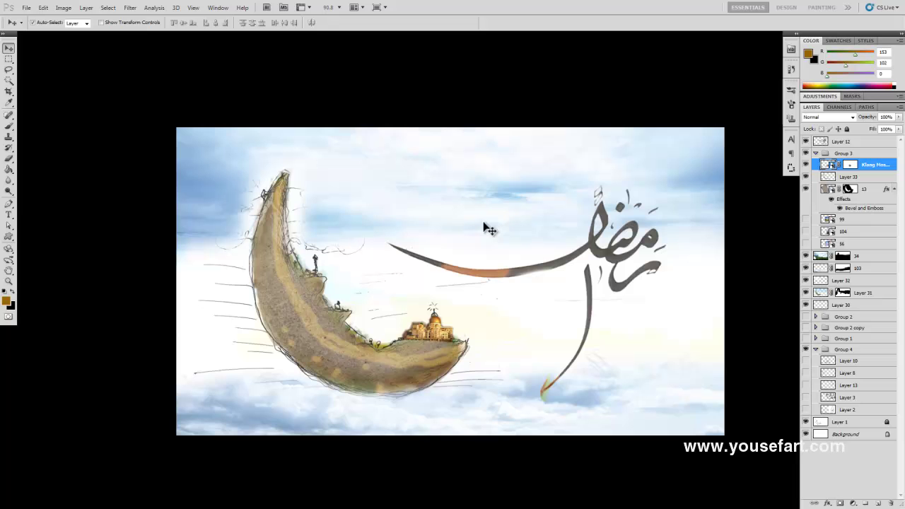
left_click(805, 220)
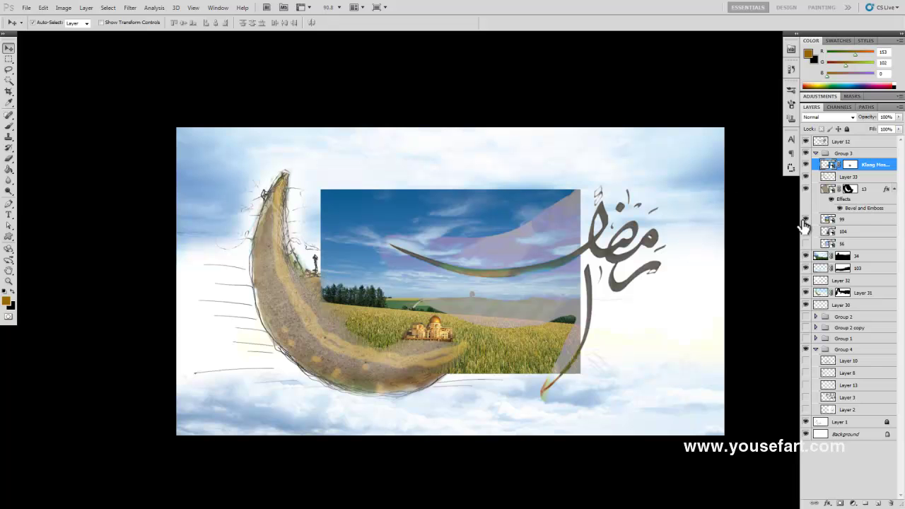
left_click(805, 219)
left_click(806, 232)
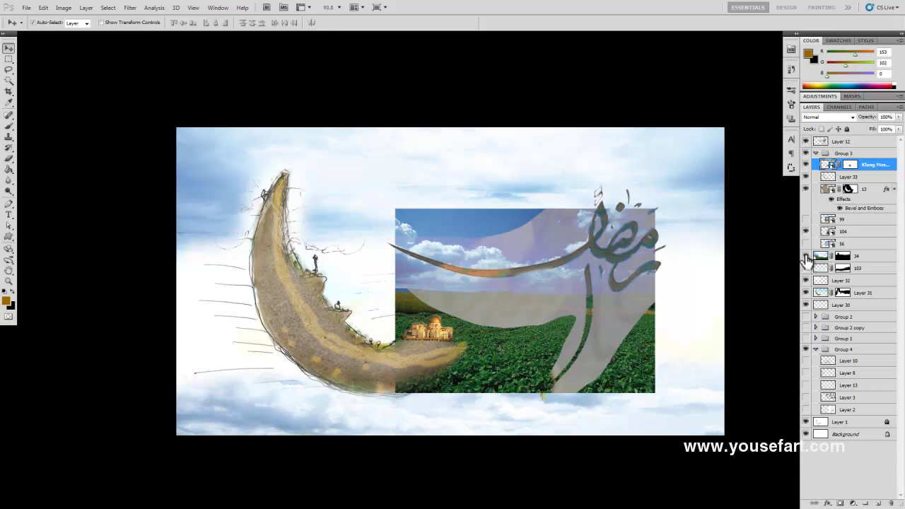
left_click(805, 244)
left_click(805, 231)
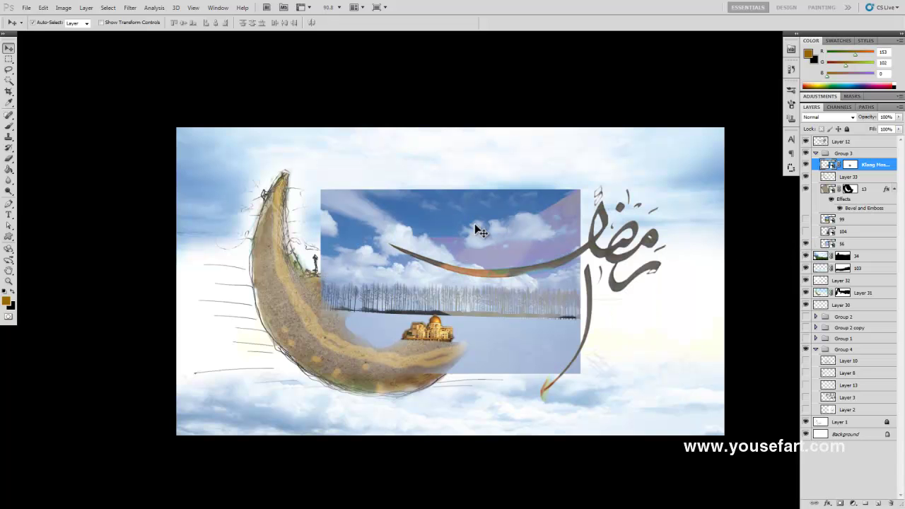
left_click_drag(437, 225, 338, 216)
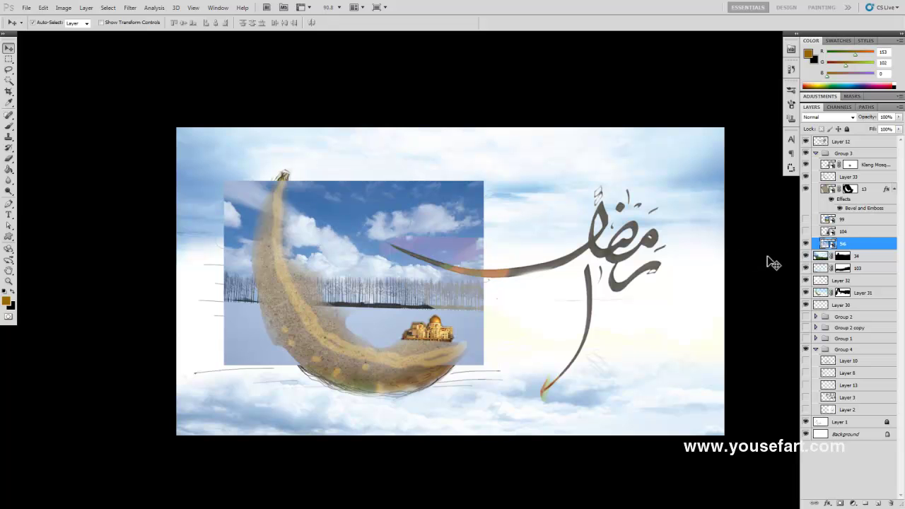
left_click(805, 243)
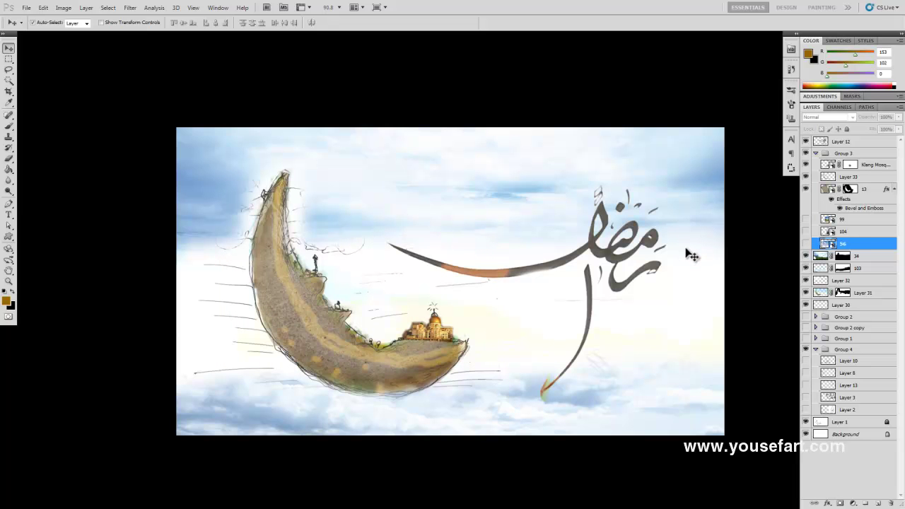